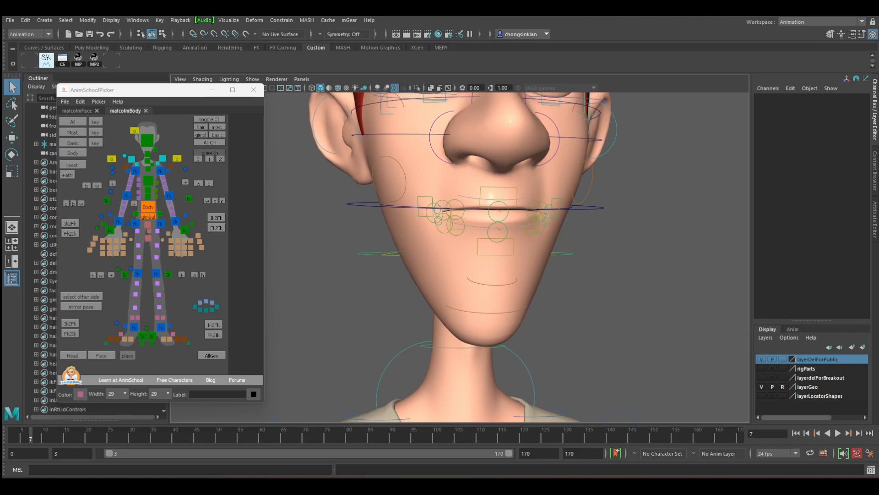
Switch to File Explorer and copy the path of the ref000 image in the ref folder
key(alt+Tab)
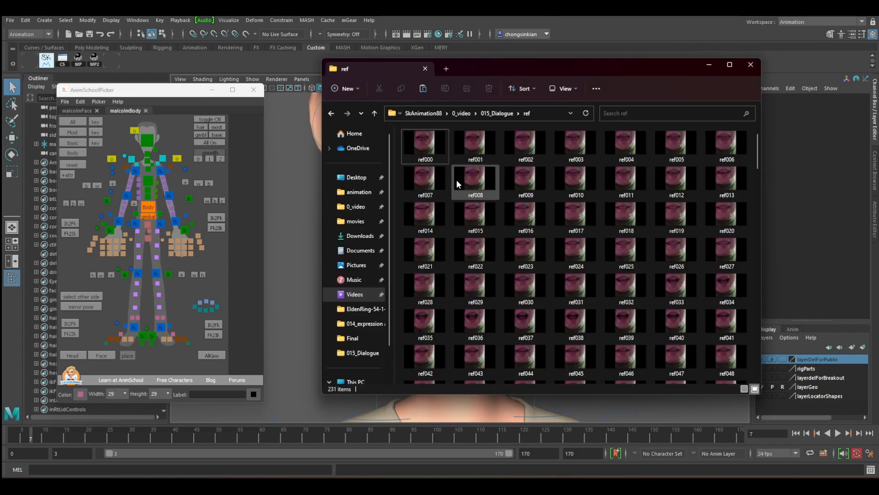
click(419, 145)
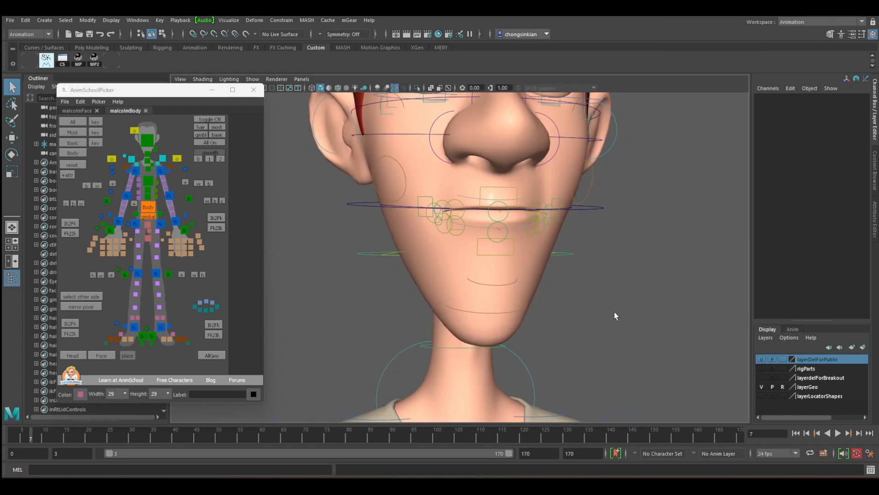
Create a polygon plane at the character's feet and scale it uniformly to about 3
alt+right_drag(614, 311, 536, 294)
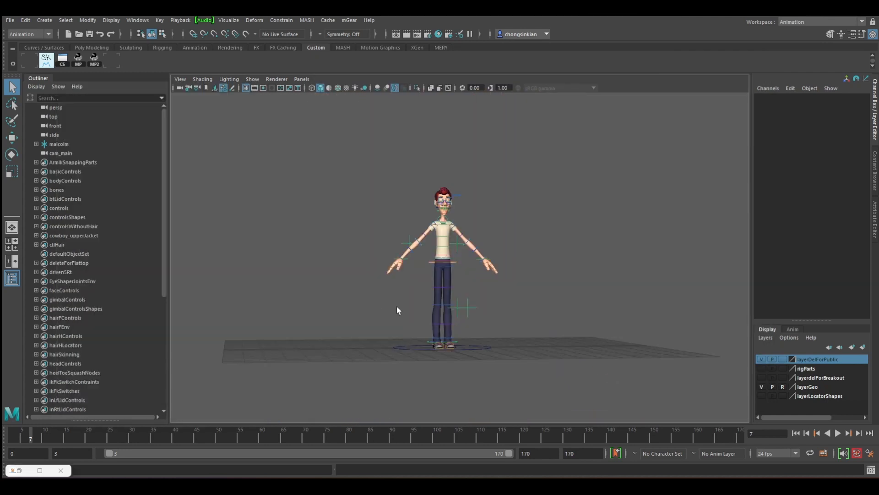
alt+drag(397, 307, 443, 307)
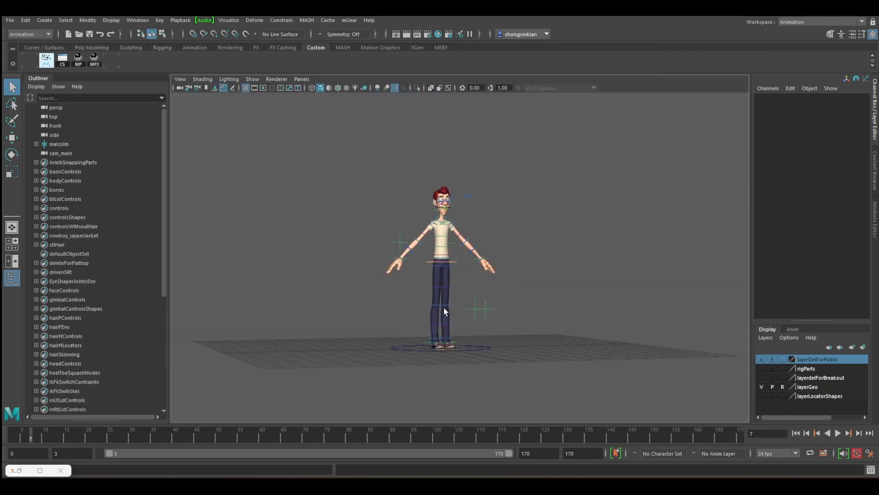
mouse_move(543, 312)
alt+mouse_down()
mouse_move(516, 316)
mouse_move(529, 316)
alt+mouse_up()
alt+middle_drag(498, 321, 449, 306)
alt+right_drag(449, 306, 496, 306)
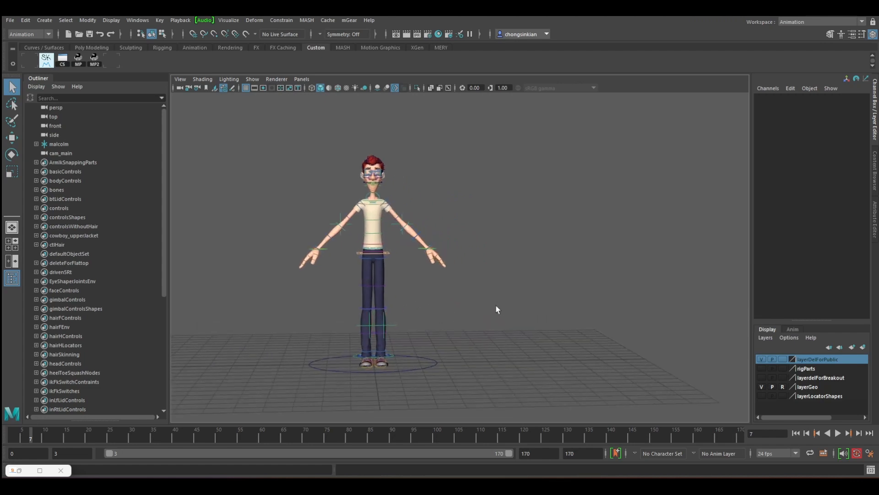
click(92, 48)
click(109, 60)
key(r)
drag(373, 362, 421, 361)
Move the plane along X to about 7.25, beside the character
key(w)
drag(411, 362, 432, 362)
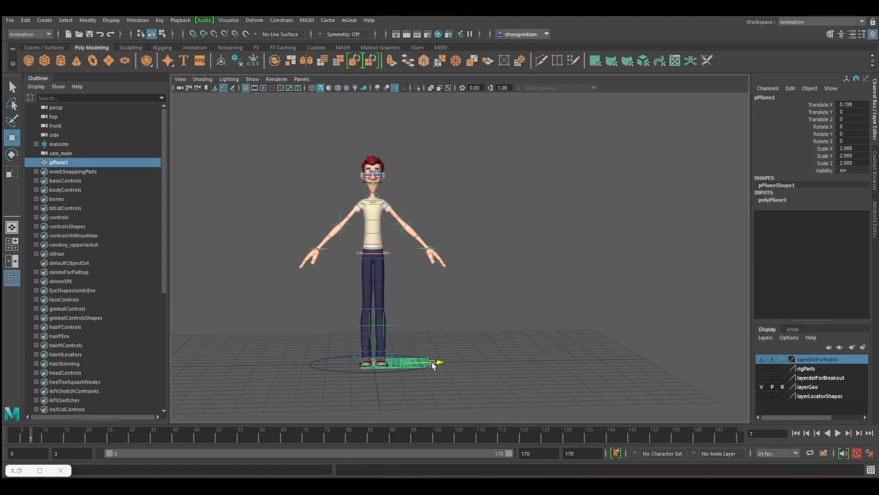
drag(432, 362, 573, 362)
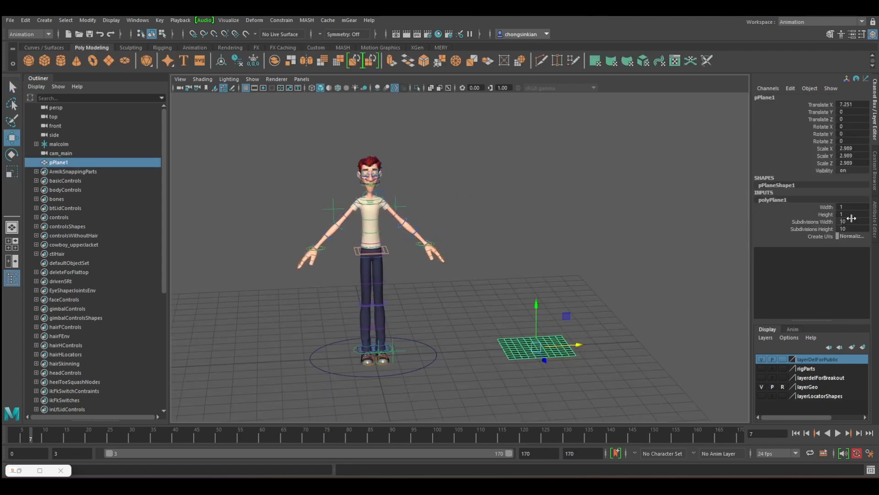
Set the plane's width and height subdivisions to 1
drag(844, 222, 845, 228)
double_click(853, 228)
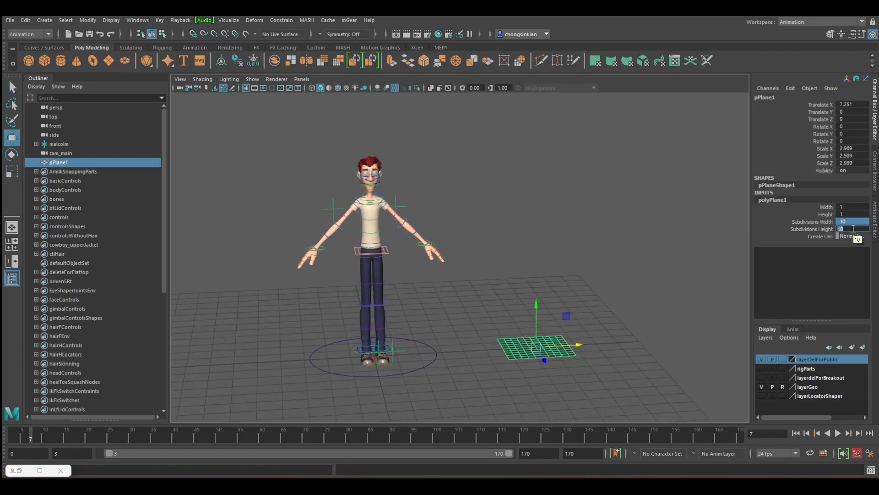
key(Return)
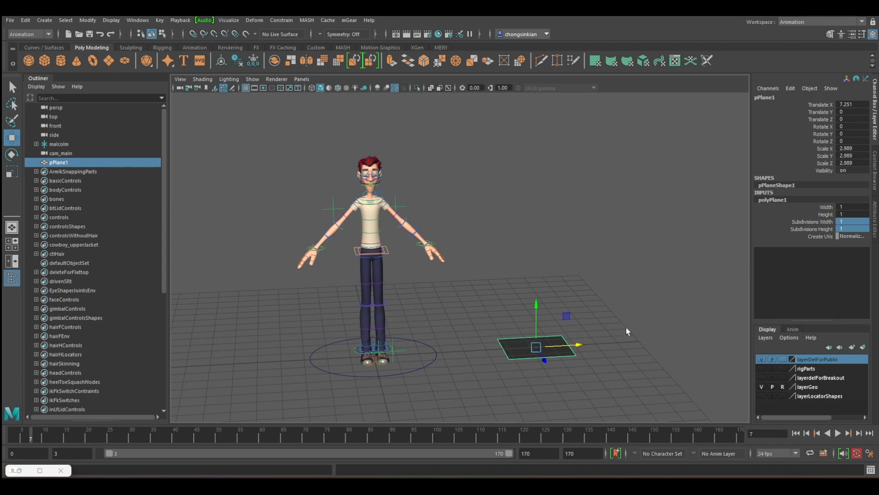
Set the plane's width to 192 and its height to 108
click(848, 207)
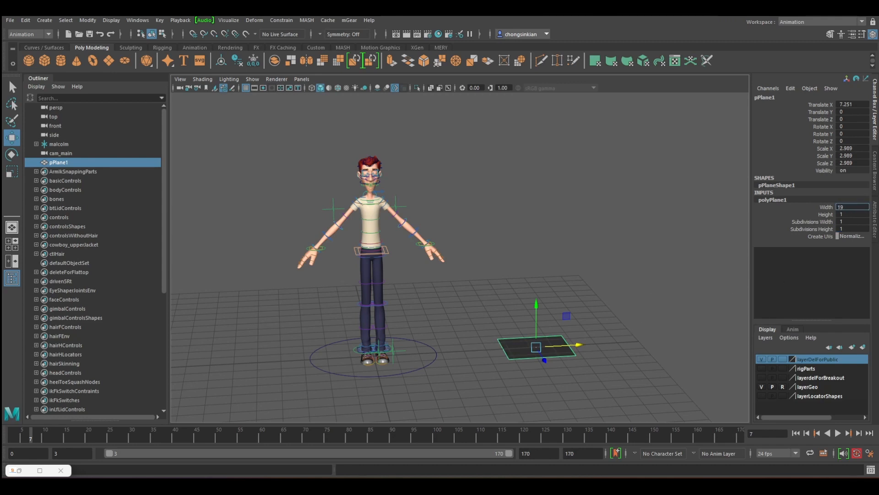
key(Tab)
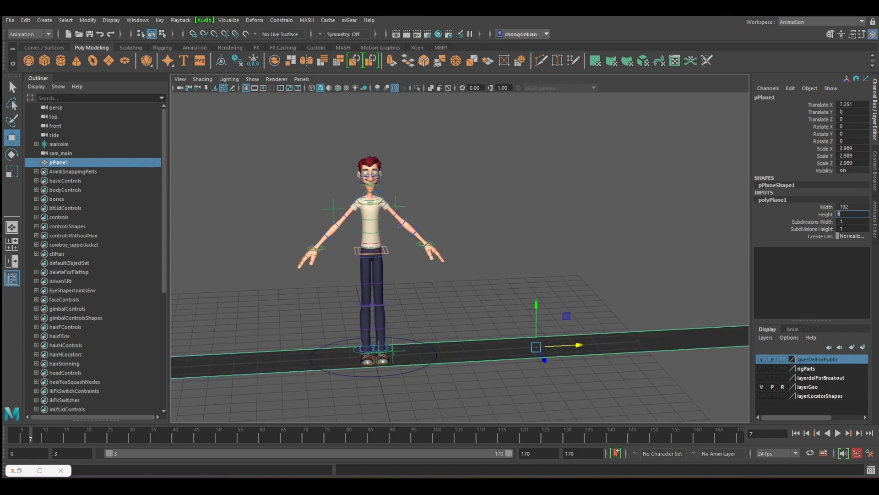
text(108)
key(Tab)
Stand the plane upright by setting its X rotation to 90
key(f)
key(e)
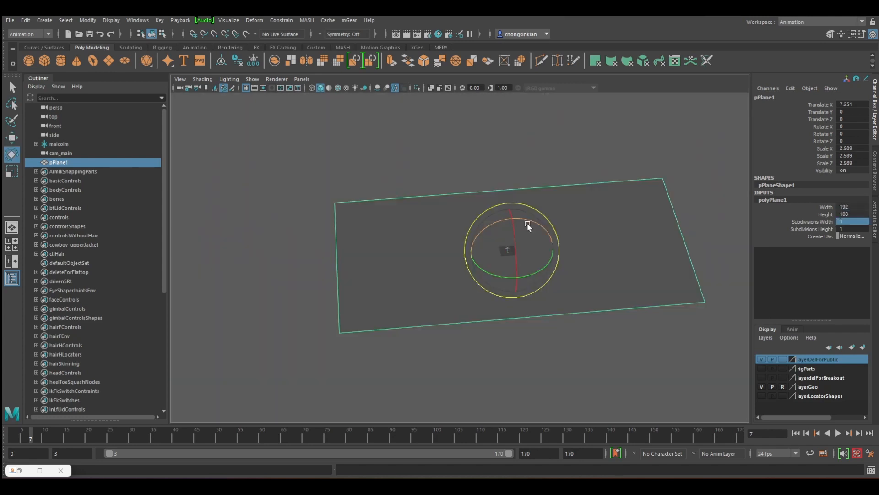
drag(515, 236, 521, 284)
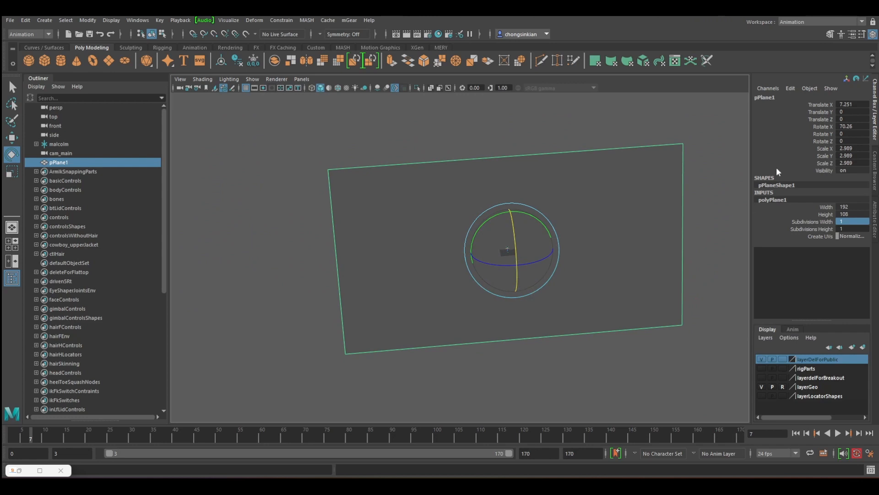
click(854, 128)
text(90)
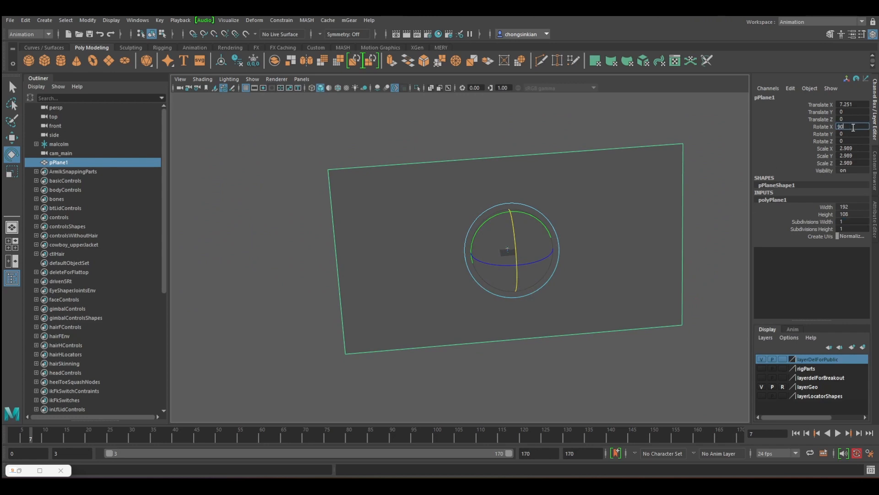
key(Return)
Move the upright plane along X to about 306, clear of the character
key(w)
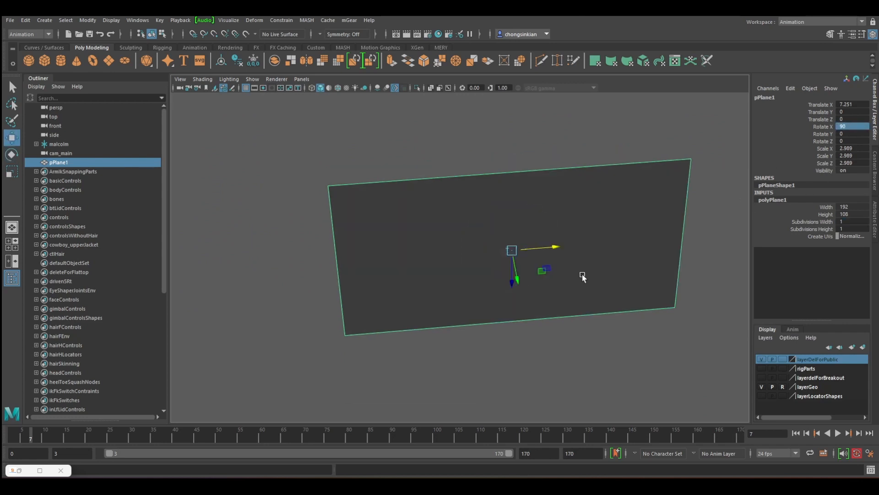
drag(555, 250, 727, 240)
scroll(628, 247, down, 3)
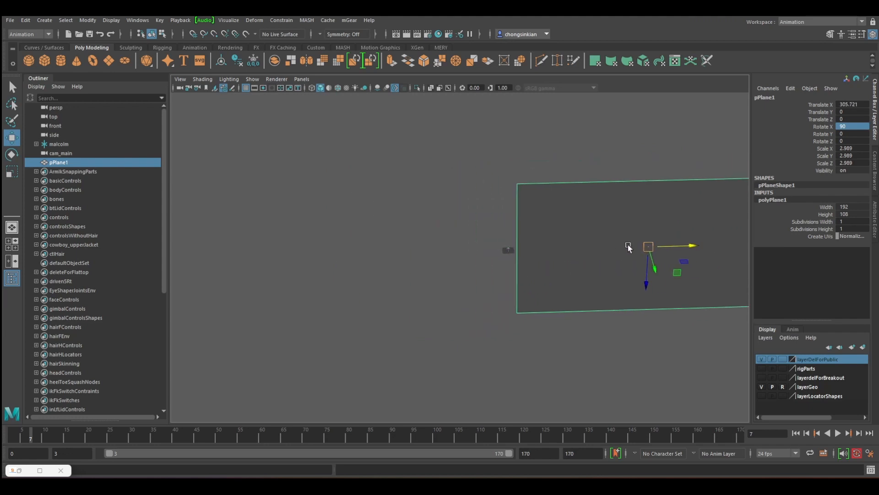
alt+middle_drag(628, 247, 490, 209)
Assign a new Lambert material to the plane and connect a File texture to its color
right_drag(550, 196, 605, 424)
click(790, 96)
click(850, 199)
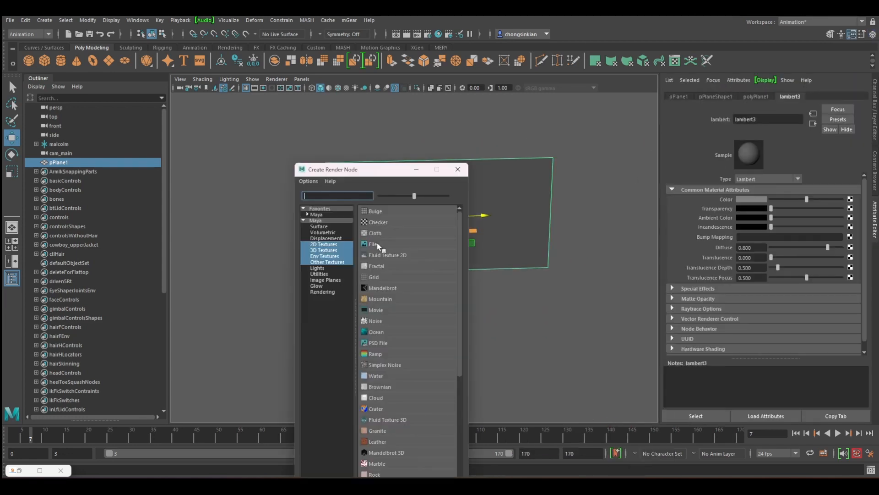
click(375, 244)
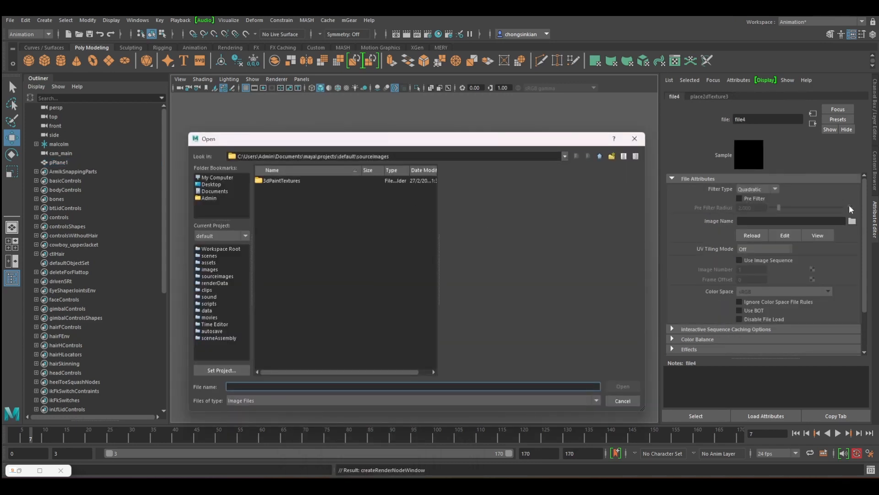
Load ref000.jpg into the file texture as an image sequence and display textures in the viewport
key(ctrl+v)
key(Return)
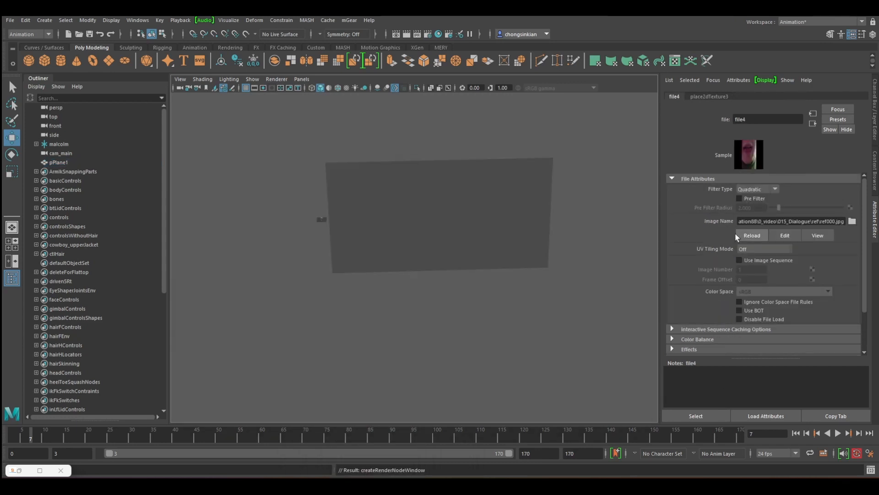
click(739, 260)
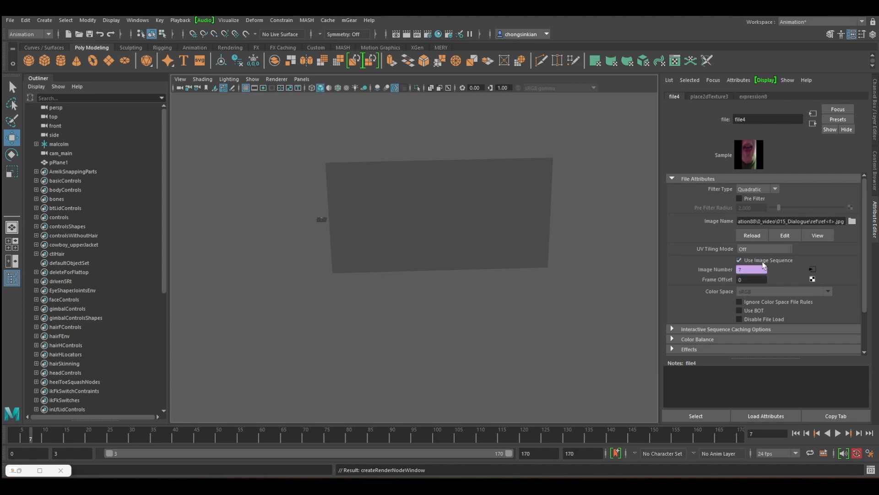
click(339, 88)
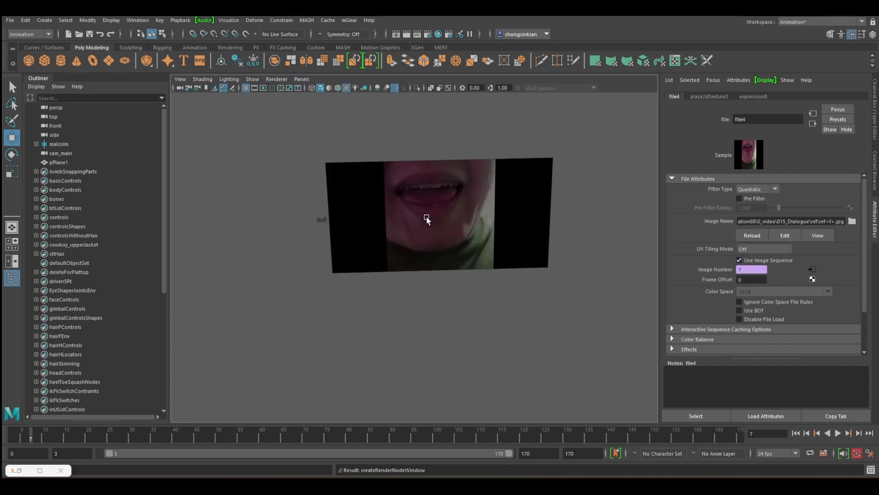
Select the textured reference plane and scale it down drastically
alt+drag(353, 229, 389, 139)
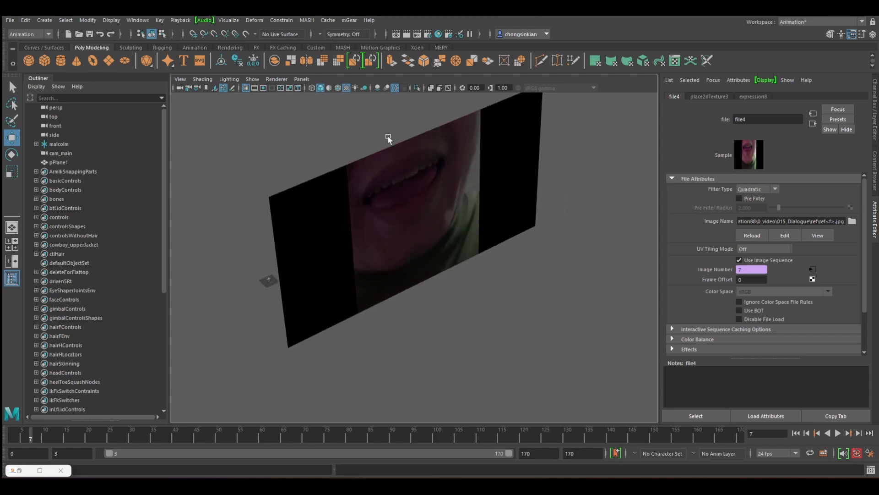
click(377, 174)
alt+drag(434, 210, 255, 212)
key(r)
Snap the shrunken reference plane to a point on the character
key(w)
key(v)
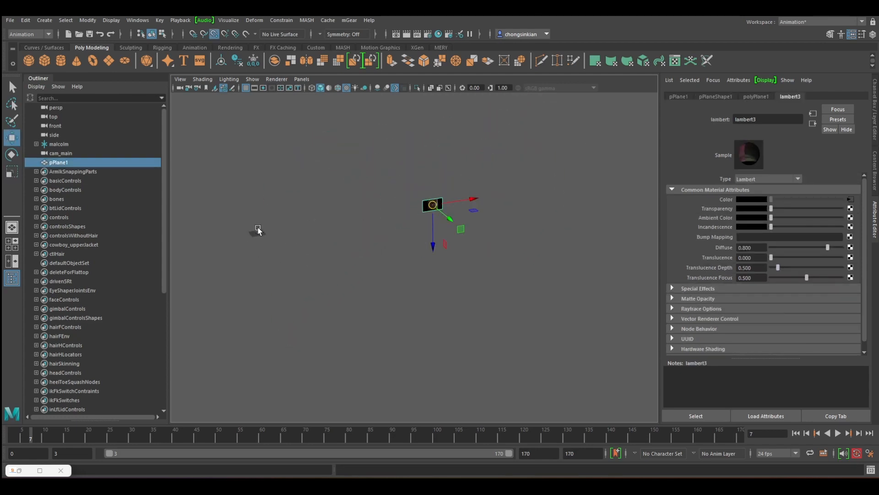
key(v)
middle_drag(260, 231, 260, 231)
key(f)
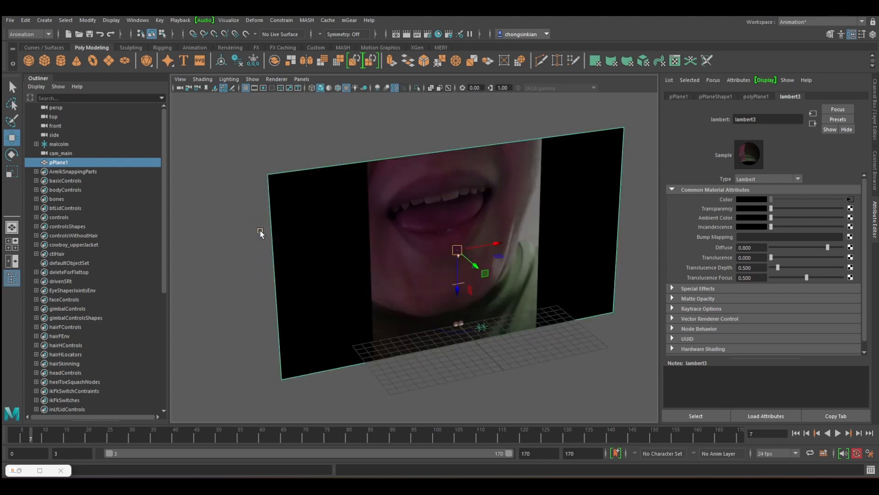
Scale the reference plane down to roughly the character's head height and place it beside the head
key(r)
alt+drag(465, 264, 263, 247)
drag(263, 247, 259, 247)
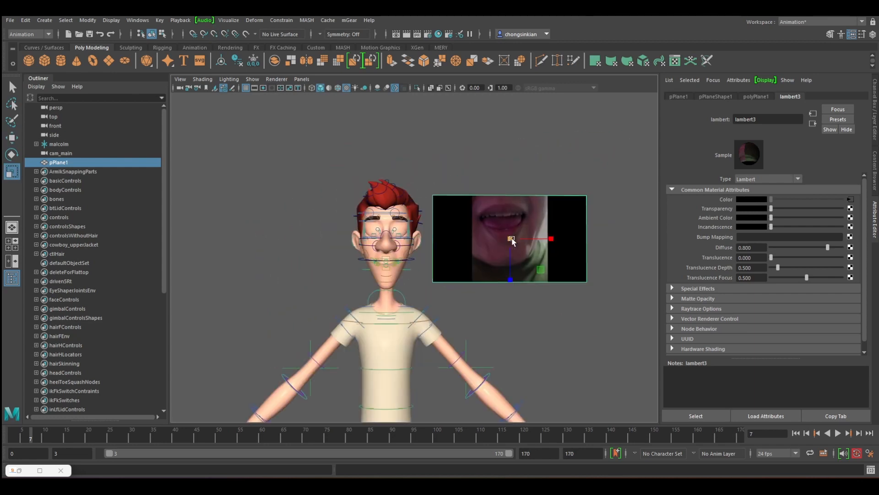
drag(511, 239, 502, 237)
key(q)
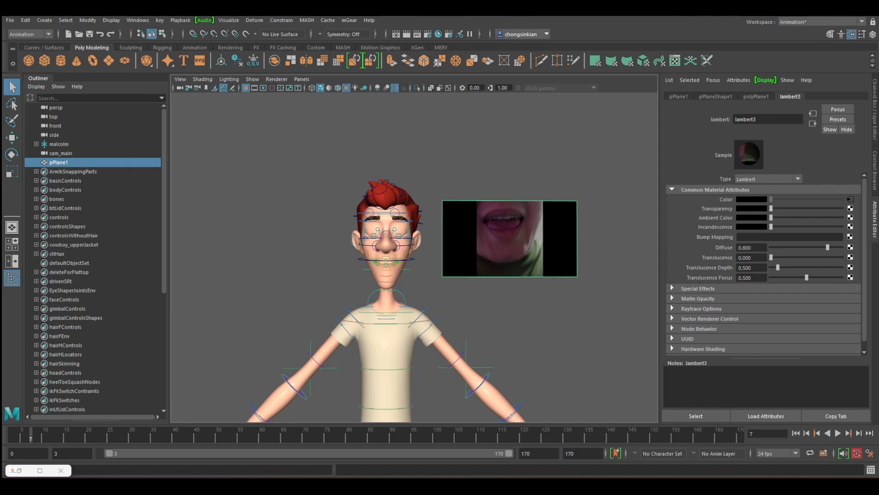
Switch to File Explorer and add the reference WAV audio from the 015_Dialogue folder to the Maya timeline
drag(878, 98, 561, 78)
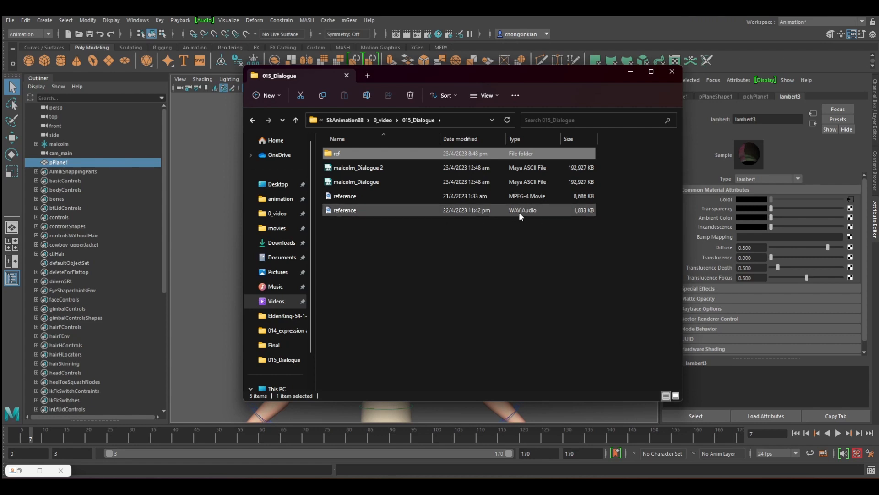
drag(379, 208, 212, 442)
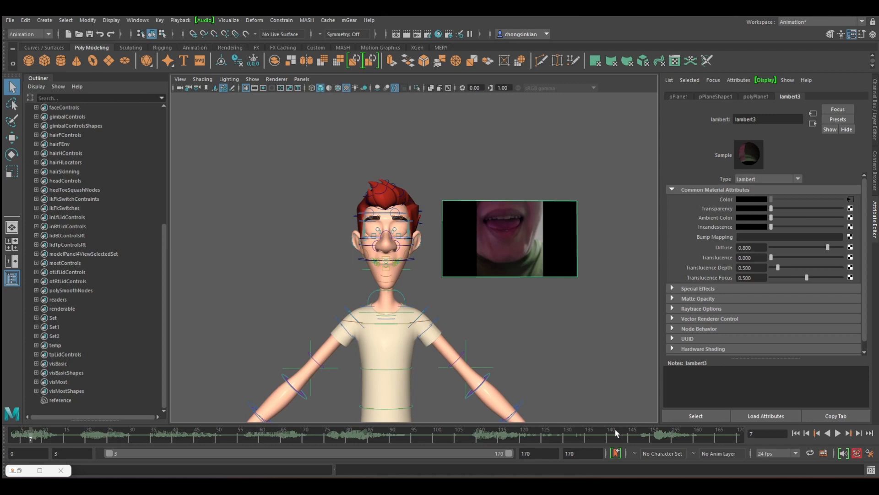
Deselect the plane and create a new perspective camera for the viewport
click(439, 250)
alt+right_drag(439, 250, 387, 260)
alt+middle_drag(489, 254, 478, 257)
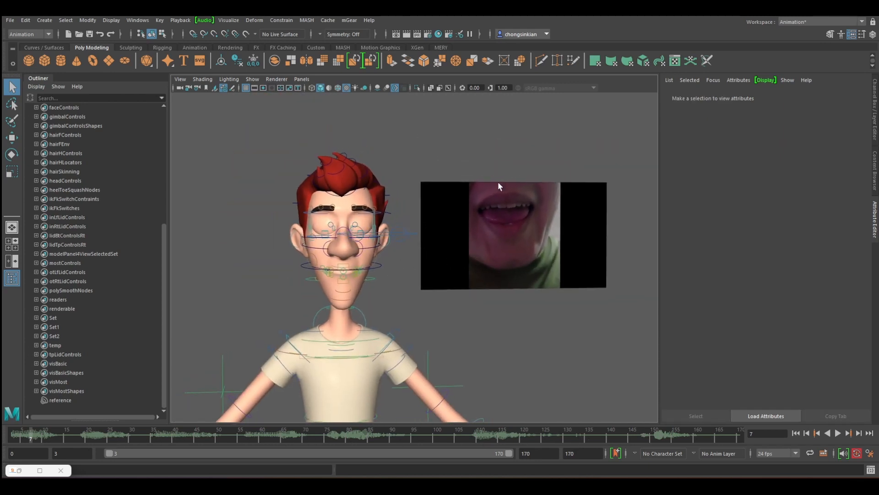
alt+right_drag(476, 233, 563, 235)
alt+middle_drag(563, 234, 425, 261)
alt+right_drag(427, 250, 475, 233)
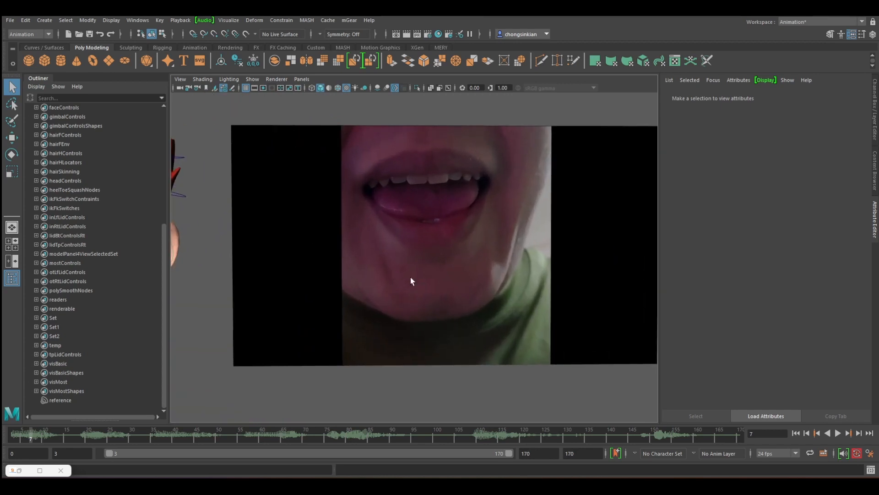
click(302, 79)
mouse_move(357, 88)
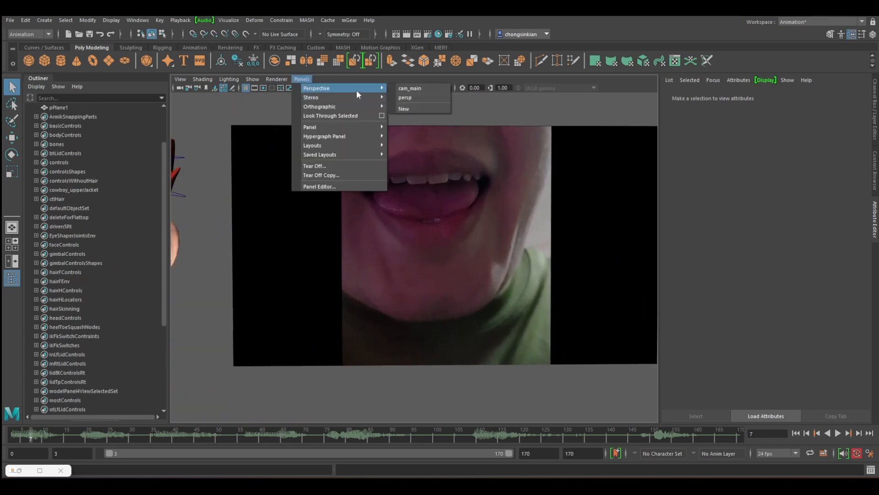
click(408, 108)
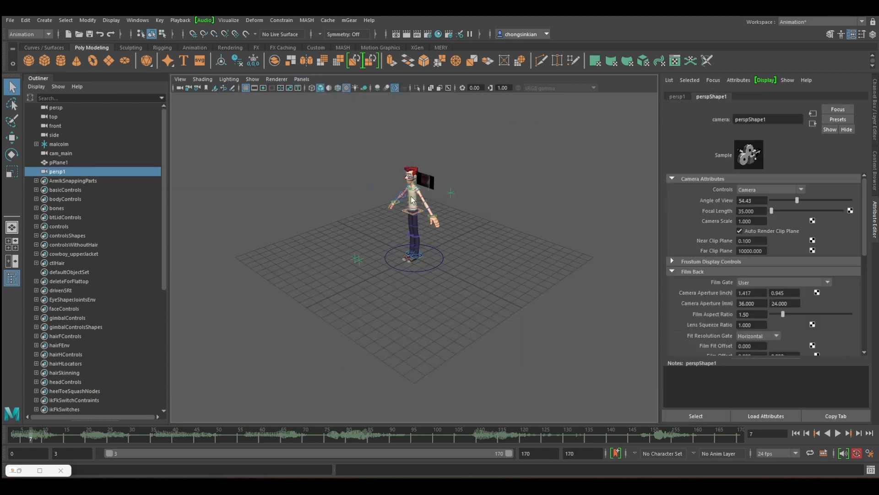
Frame the reference plane so it fills the new camera's view
click(426, 181)
key(f)
alt+right_drag(476, 229, 479, 246)
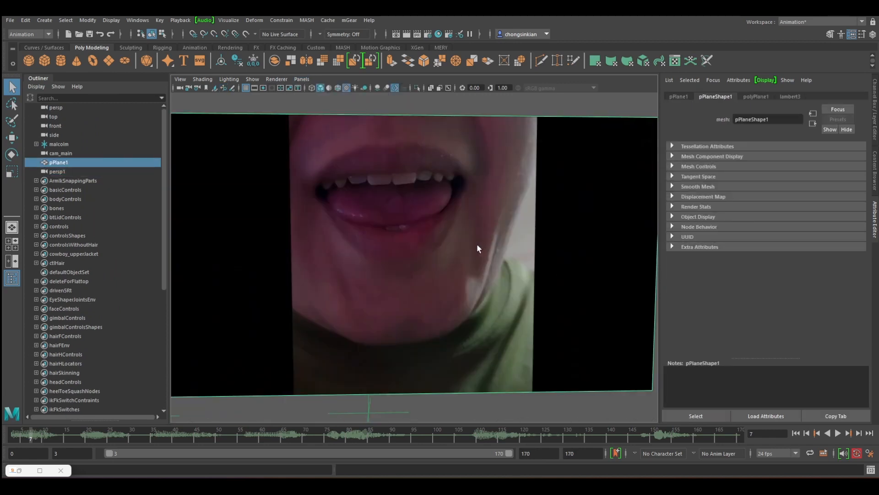
Tear off a copy of the reference view as a floating window, place it over the Attribute Editor, and deselect the plane
click(302, 79)
click(329, 176)
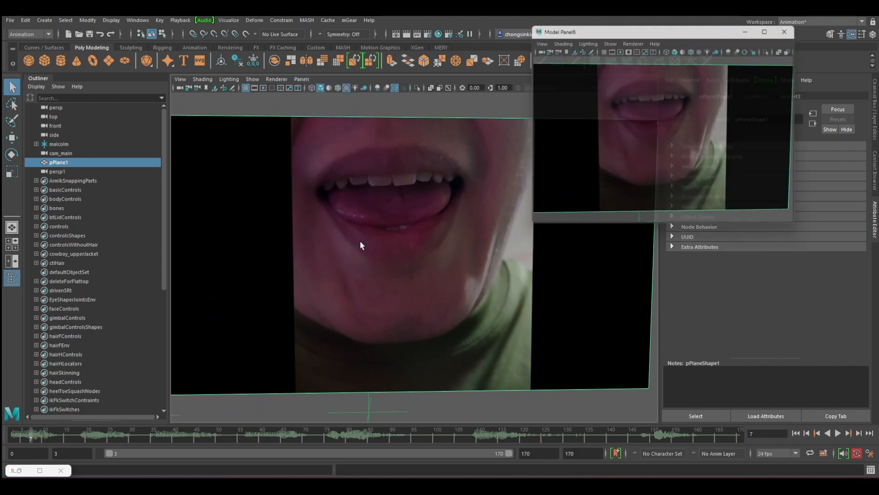
drag(665, 31, 717, 54)
click(384, 106)
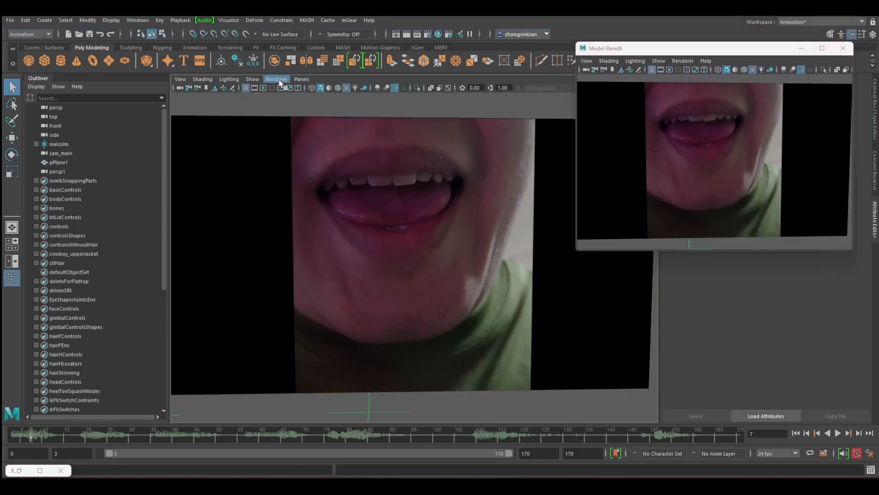
Switch the main viewport back to the cam_main camera and frame the character's head beside the reference plane
click(301, 78)
mouse_move(334, 89)
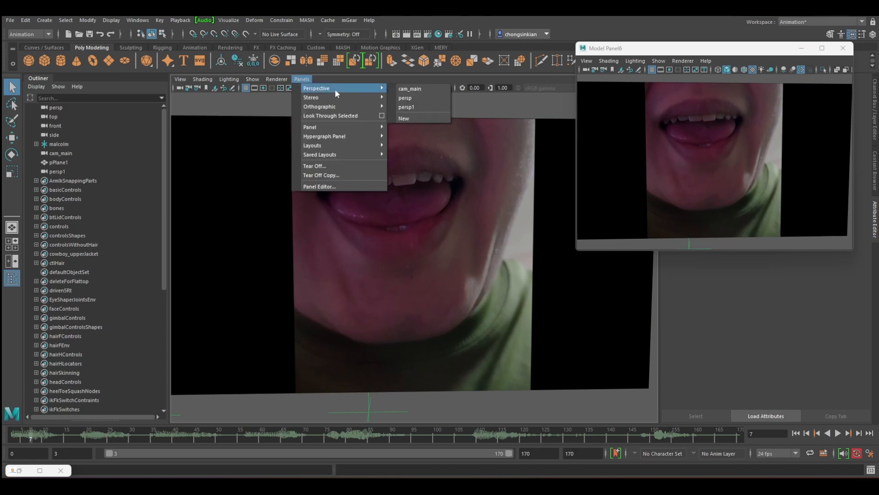
click(415, 89)
scroll(410, 258, down, 2)
alt+middle_drag(353, 259, 525, 256)
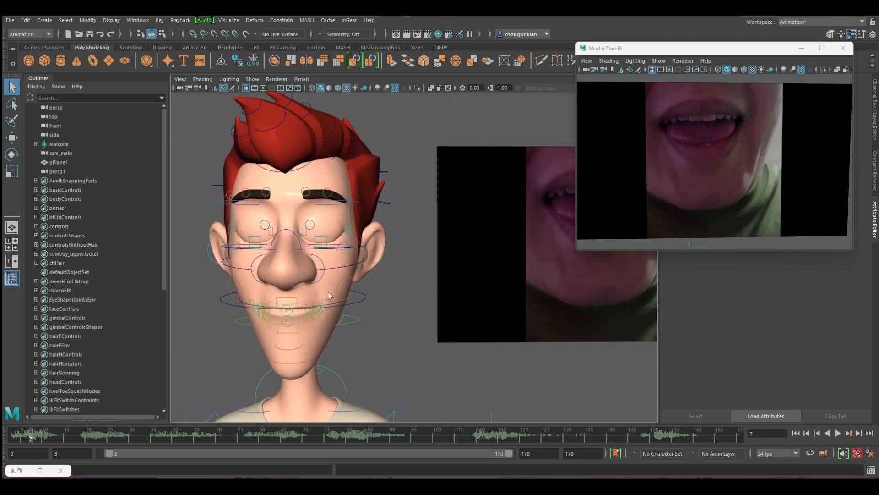
alt+middle_drag(332, 293, 459, 259)
alt+drag(414, 263, 407, 271)
Move the reference plane sideways, farther away from the character, and reframe it to fill the floating reference view
click(559, 301)
key(w)
scroll(567, 257, down, 5)
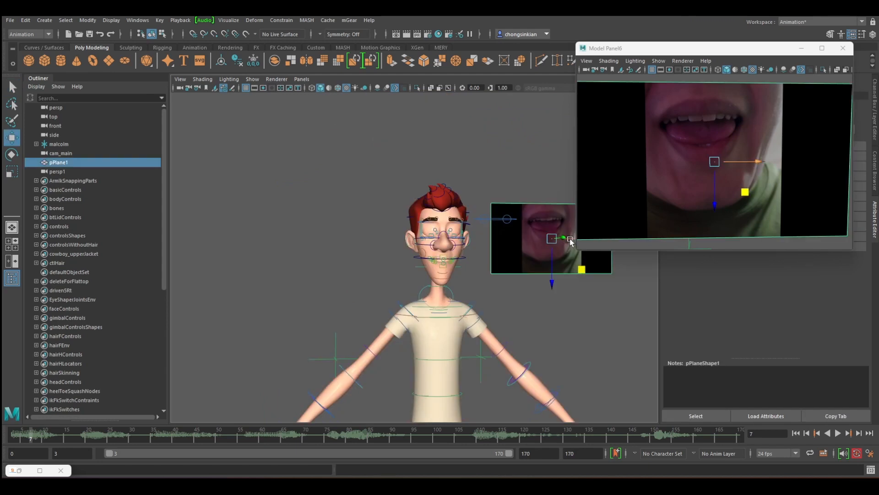
drag(571, 238, 693, 240)
key(q)
key(f)
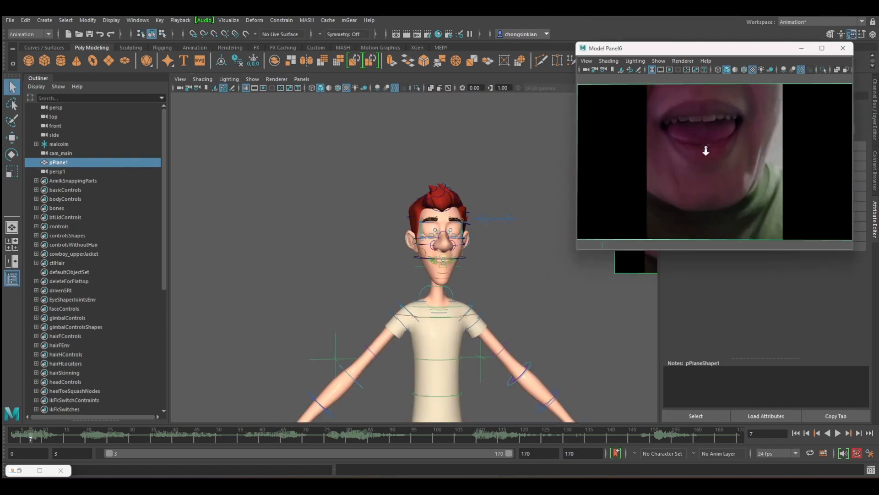
alt+right_drag(706, 151, 756, 149)
alt+middle_drag(731, 140, 728, 168)
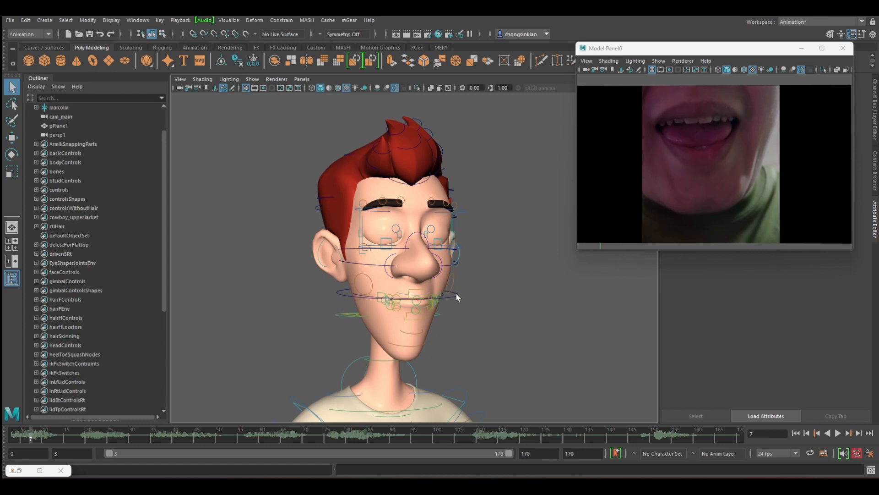
Try rotating the character's jaw control at frame 7
click(414, 306)
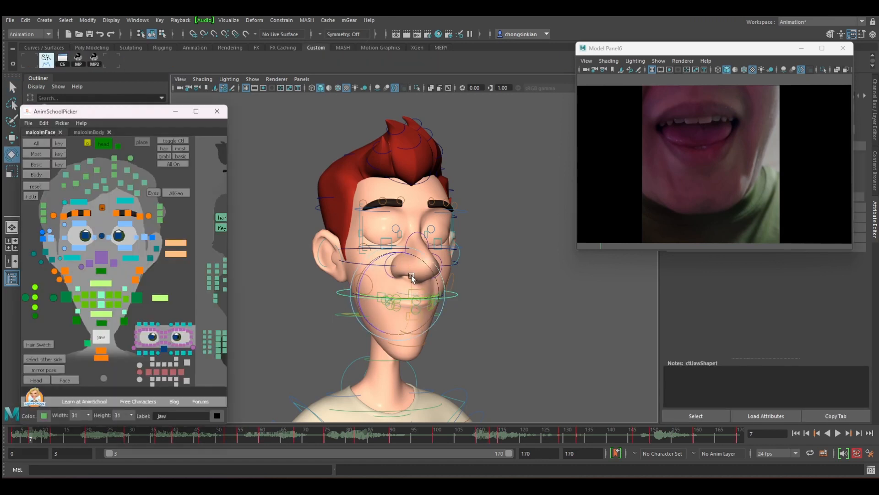
mouse_move(409, 275)
mouse_down()
mouse_move(408, 314)
mouse_move(405, 280)
mouse_up()
key(ctrl+z)
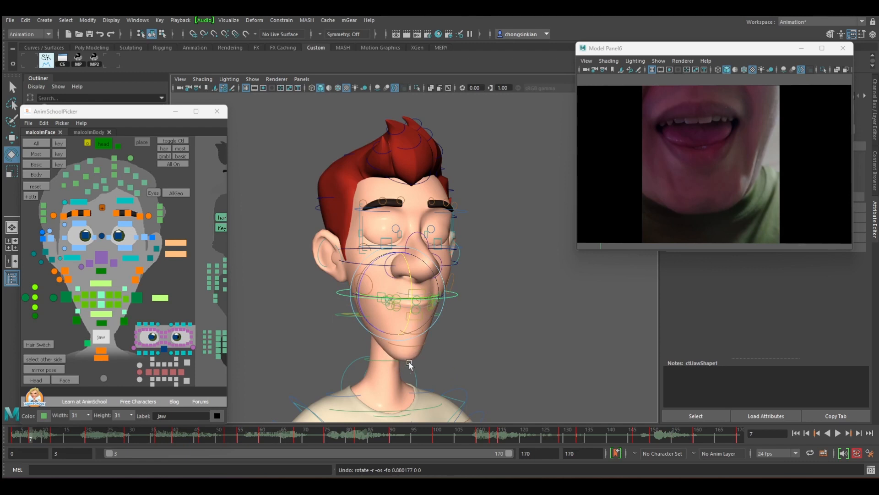
mouse_move(408, 277)
mouse_down()
mouse_move(410, 300)
mouse_move(411, 280)
mouse_up()
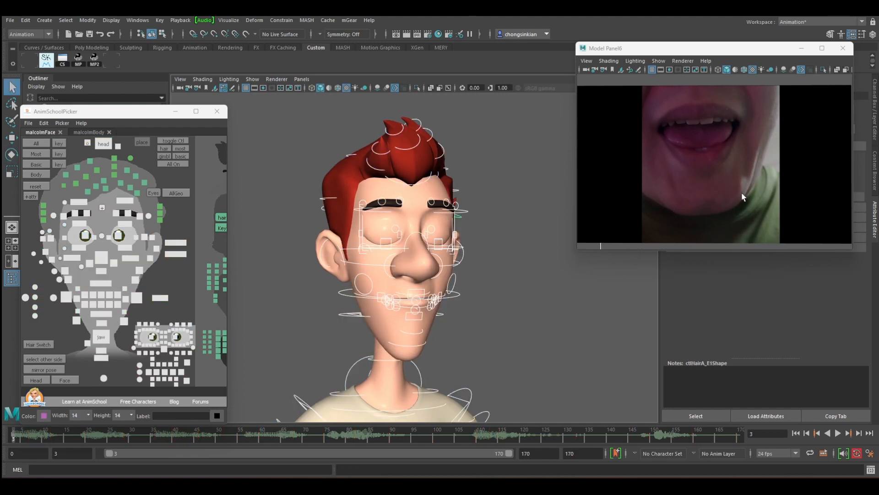
Play the reference with audio from frame 3 to frame 21 and try moving the character's right mouth-corner control
key(alt+v)
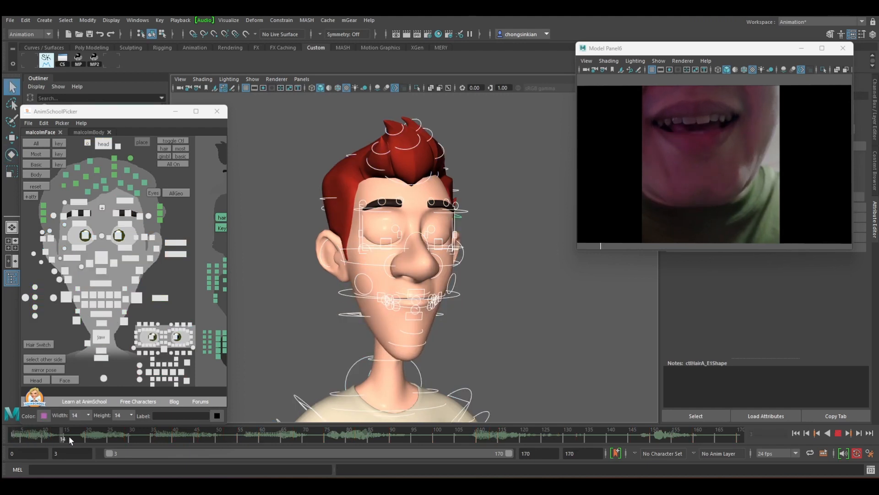
key(alt+v)
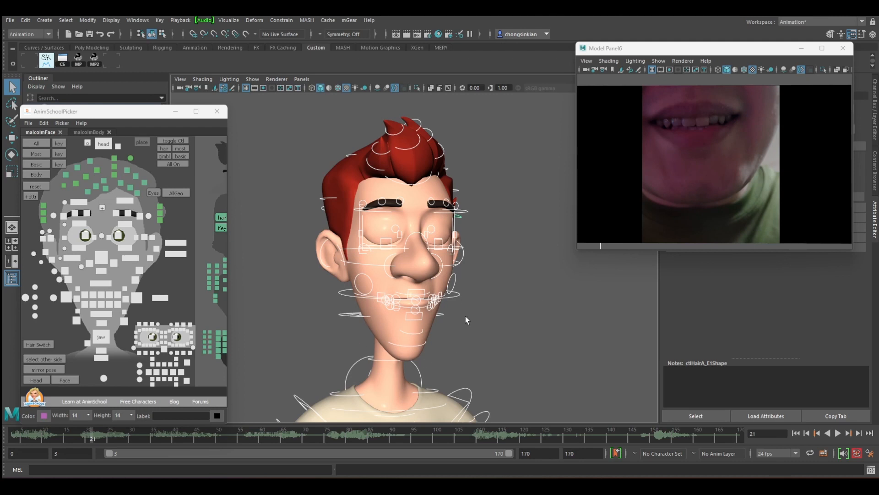
click(367, 277)
key(w)
alt+drag(375, 325, 388, 304)
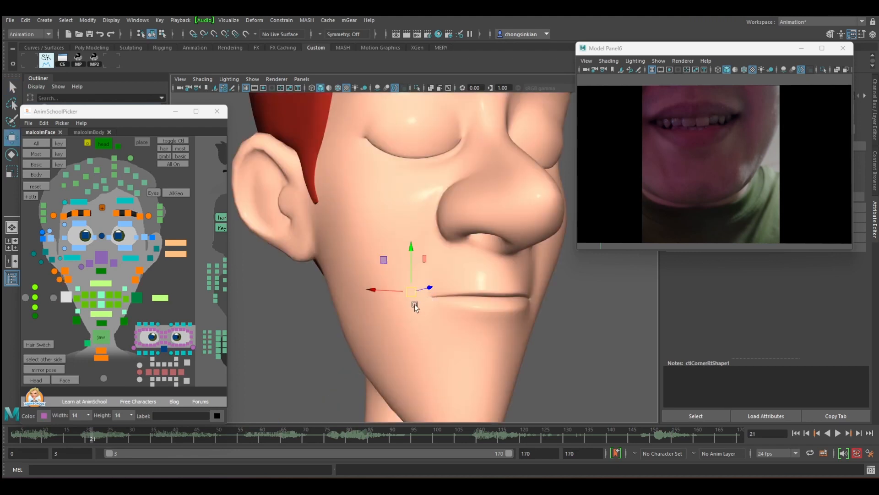
alt+drag(415, 307, 438, 318)
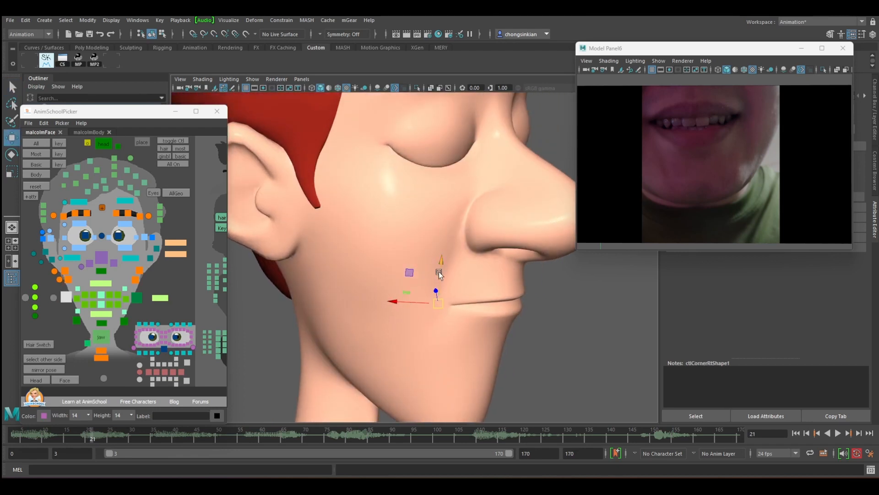
drag(442, 262, 452, 307)
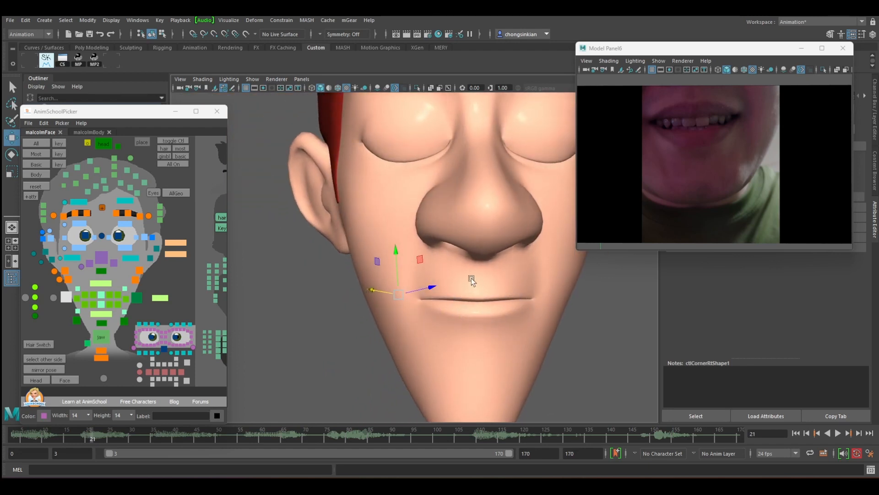
Scrub to frame 44 and rotate the jaw control downward to open the mouth wide
drag(117, 436, 192, 437)
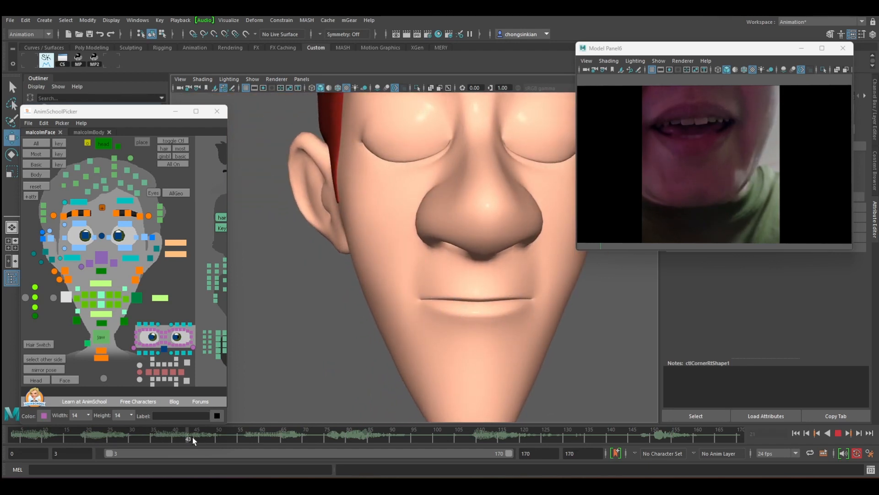
click(723, 123)
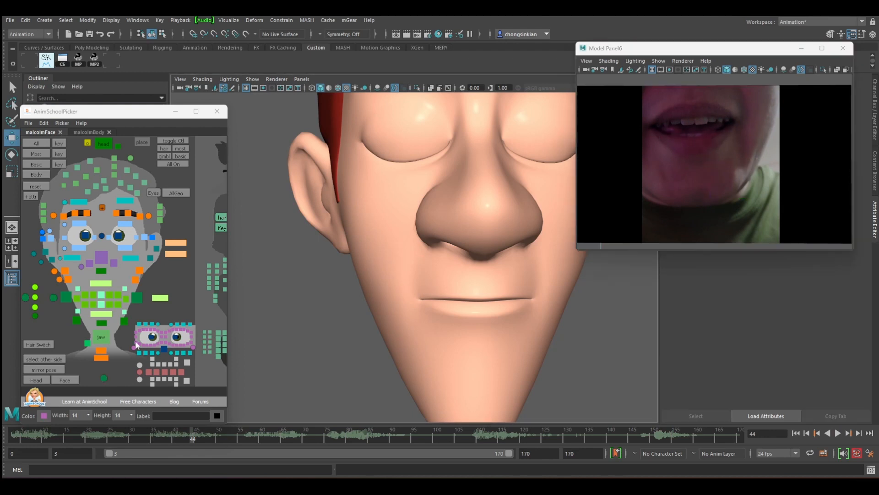
click(101, 337)
key(e)
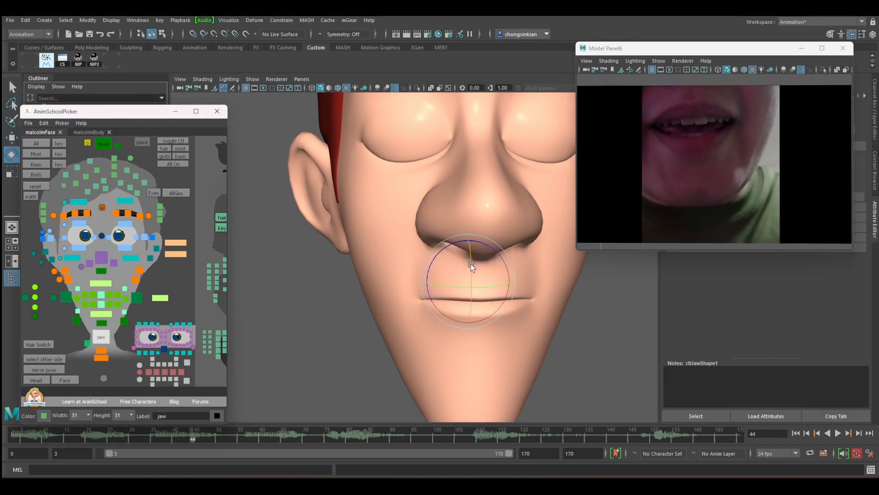
drag(471, 265, 471, 373)
key(q)
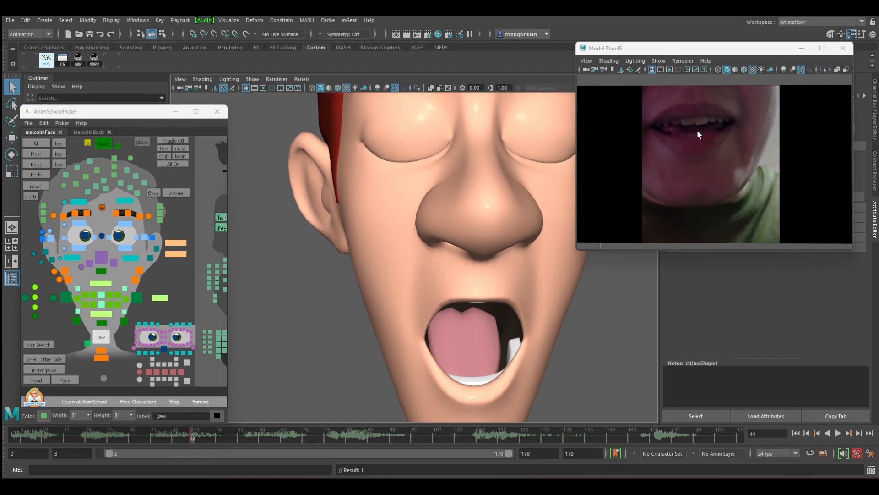
click(284, 347)
At frame 3, rotate the jaw control to open the mouth moderately, matching the reference
click(14, 435)
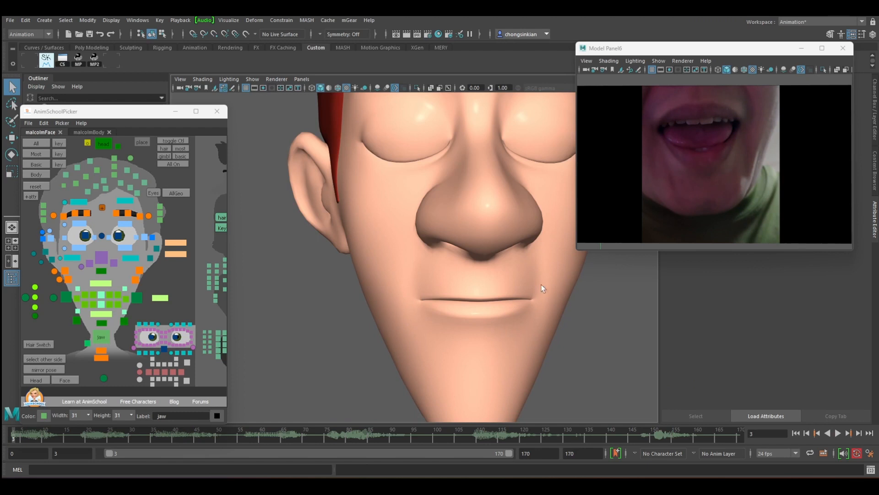
alt+drag(369, 330, 468, 309)
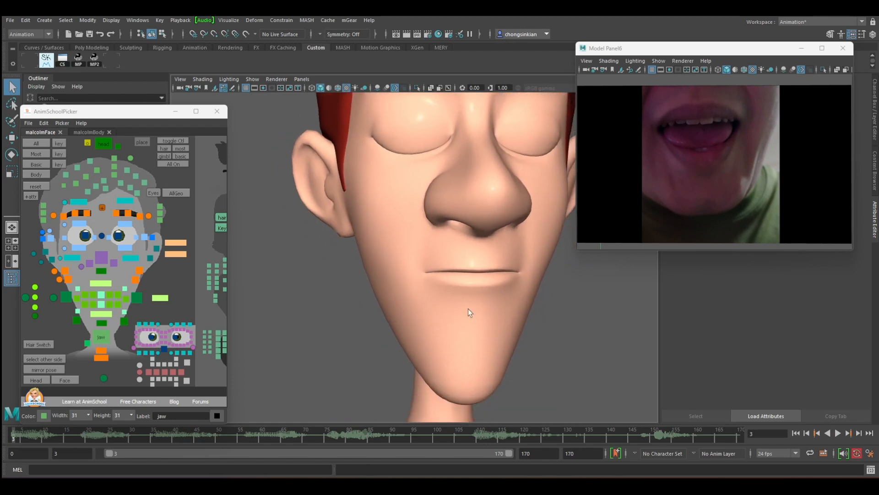
click(101, 332)
key(e)
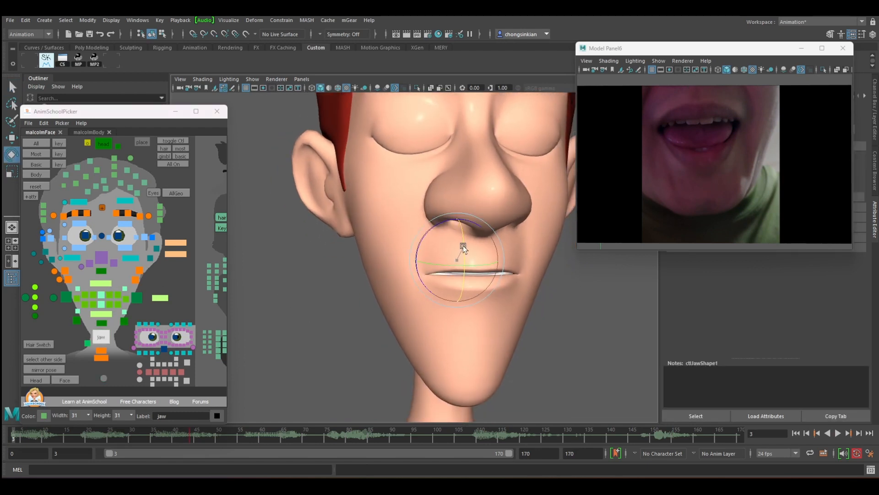
drag(461, 250, 462, 251)
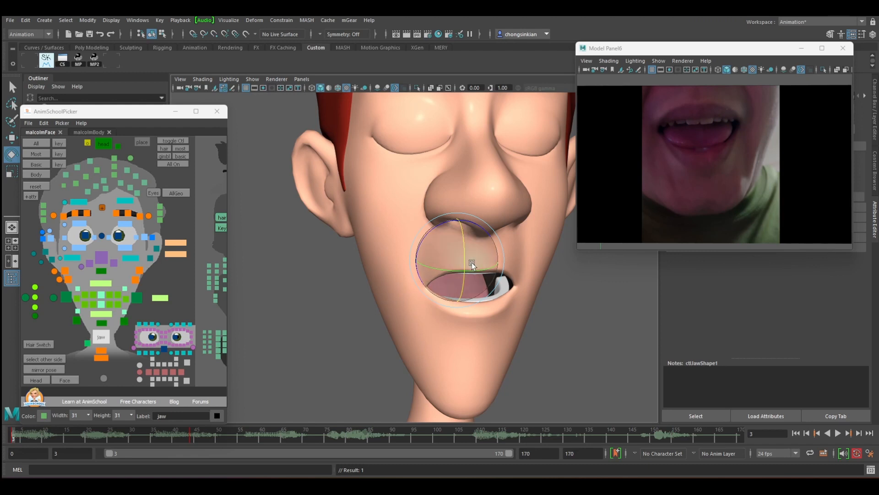
drag(465, 263, 465, 267)
drag(482, 290, 487, 285)
alt+drag(490, 365, 441, 381)
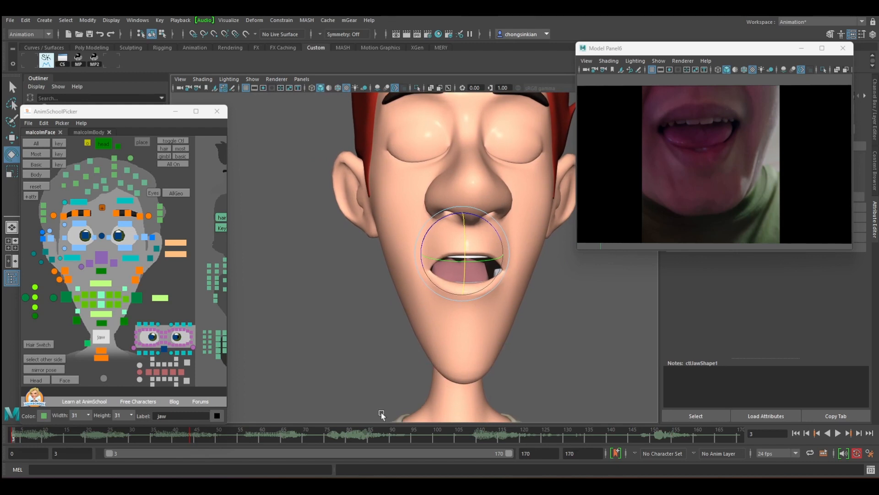
Delete the jaw key at frame 44, and set a key on all face controls at frame 3
click(190, 434)
key(Delete)
click(13, 435)
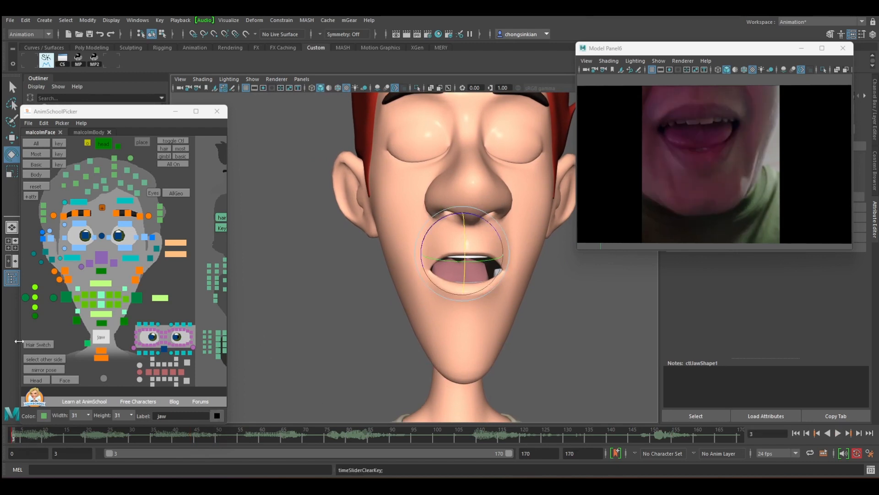
click(41, 145)
key(s)
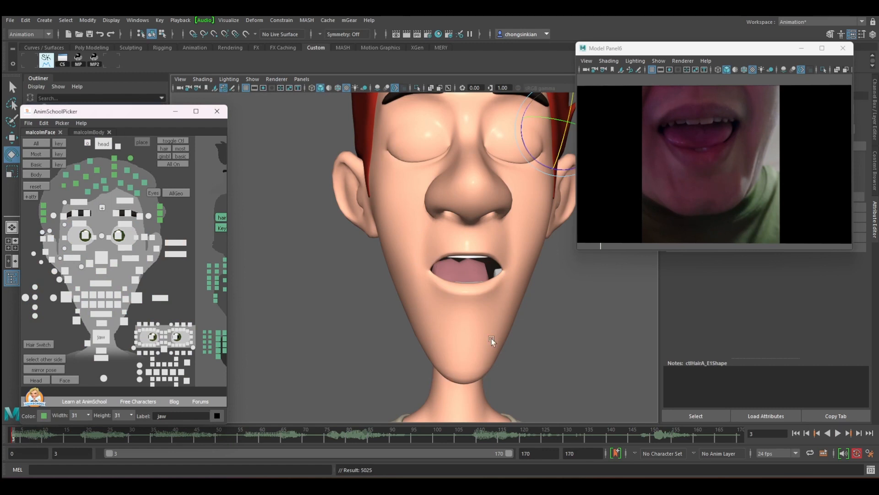
Move the right and left mouth-corner controls outward and raise both, widening the open mouth at frame 3
click(404, 273)
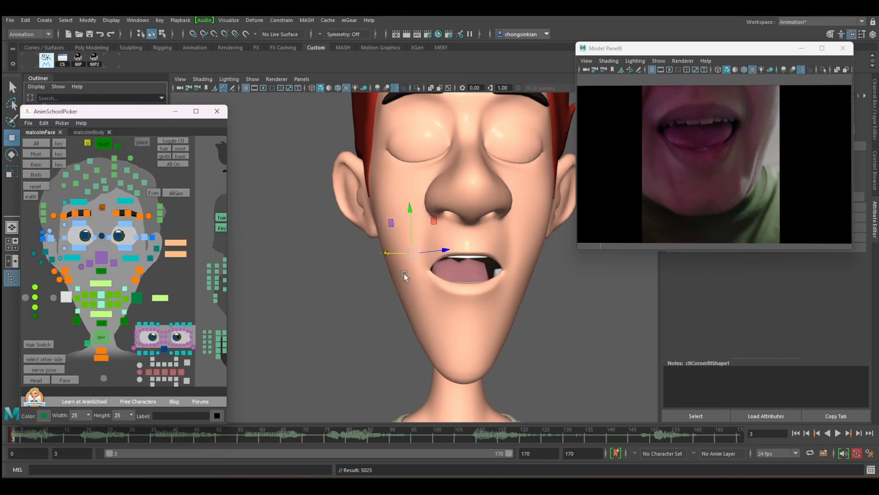
alt+drag(453, 279, 461, 282)
drag(395, 253, 393, 252)
key(bracketleft)
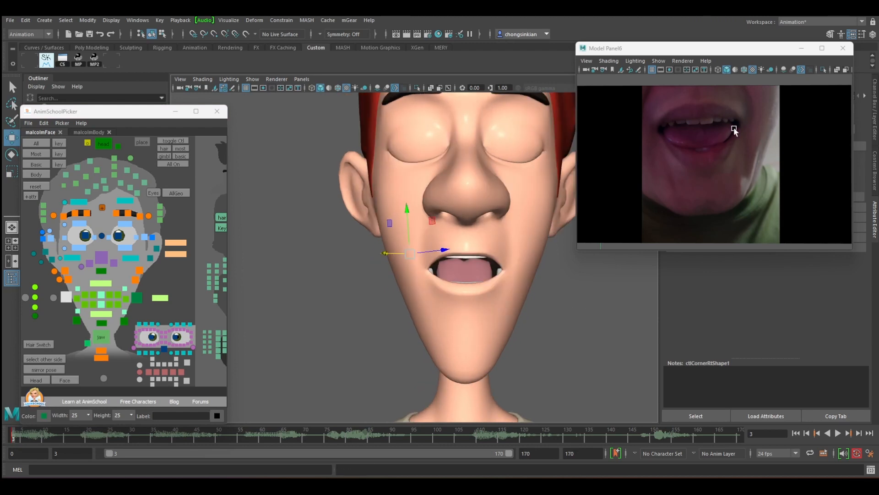
click(136, 299)
drag(551, 253, 550, 251)
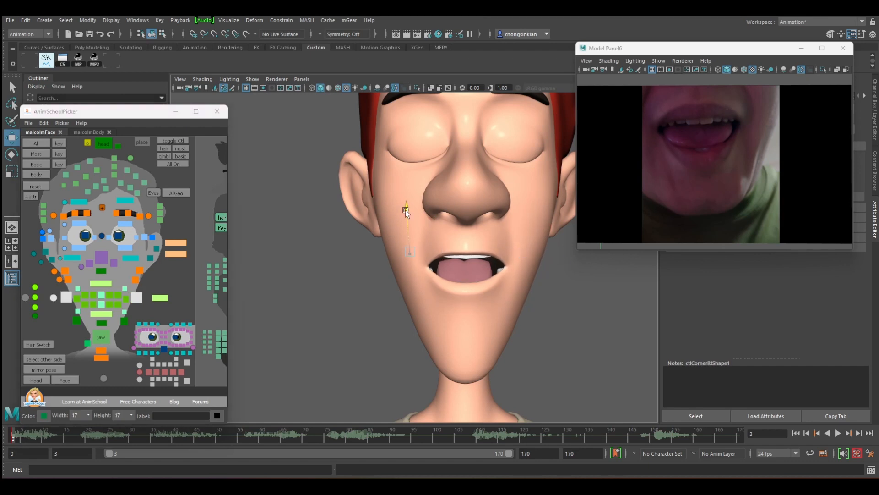
drag(405, 211, 409, 204)
key(q)
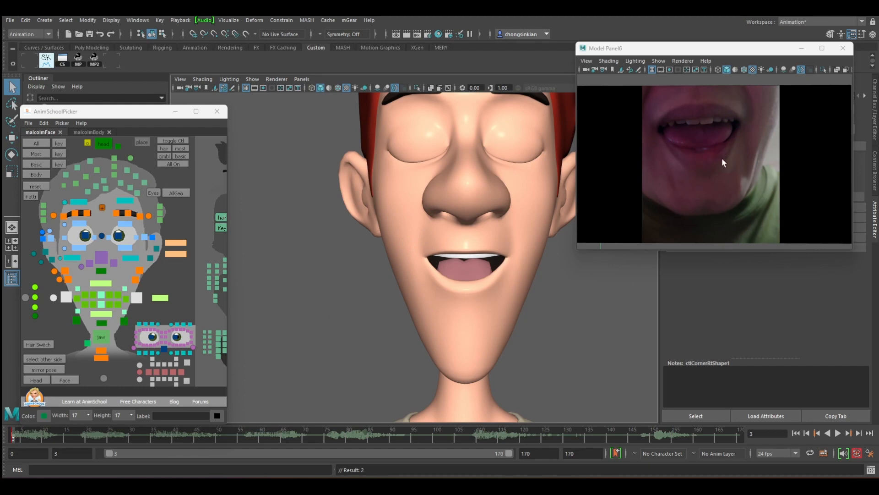
Try moving the lower teeth control, and undo the move
click(189, 381)
key(w)
key(ctrl+z)
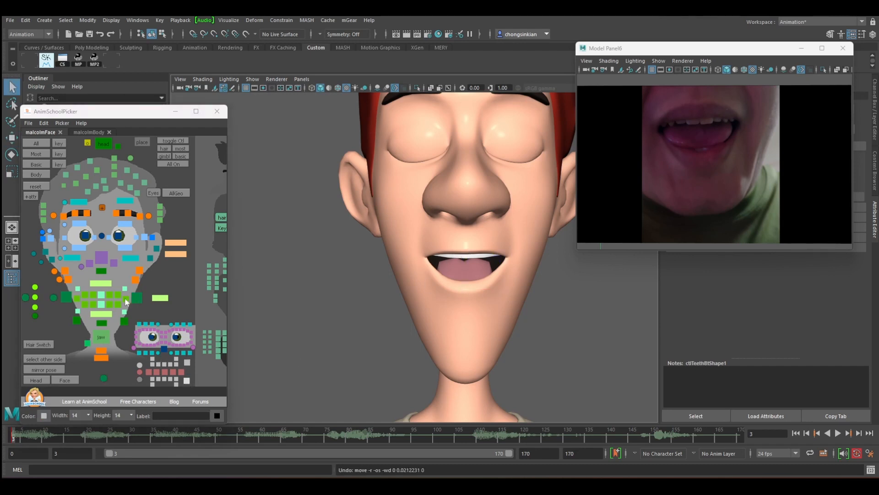
Lower the middle bottom-lip control slightly to expose the lower teeth and match the reference mouth shape
click(101, 313)
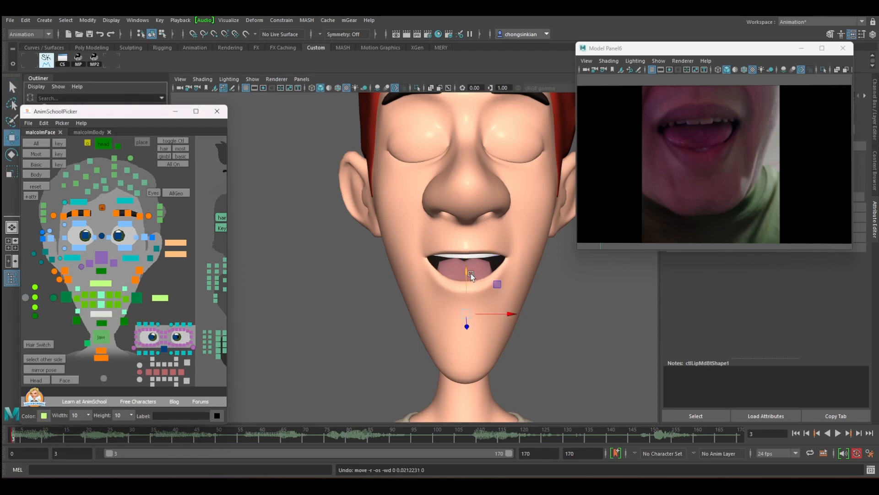
drag(467, 272, 469, 278)
key(q)
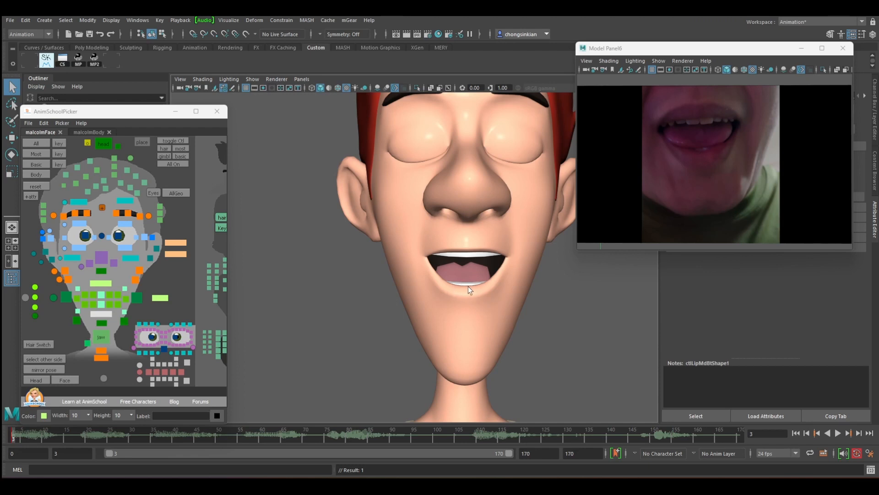
key(w)
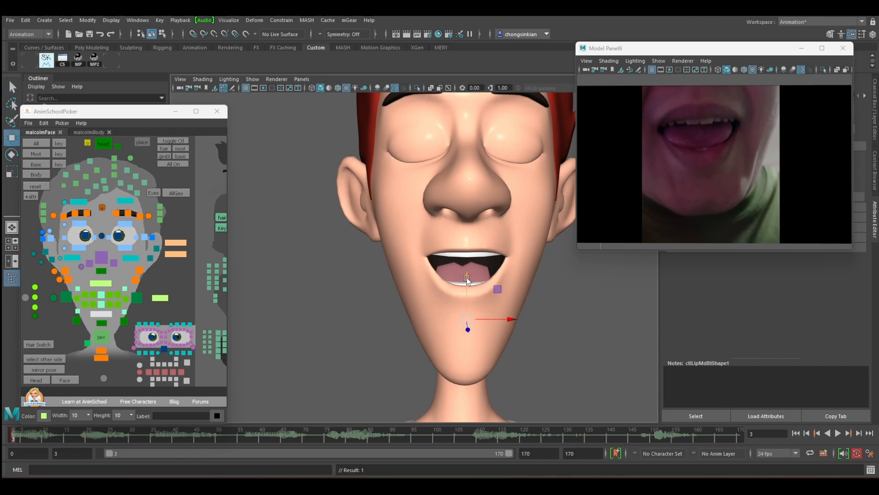
drag(467, 276, 468, 283)
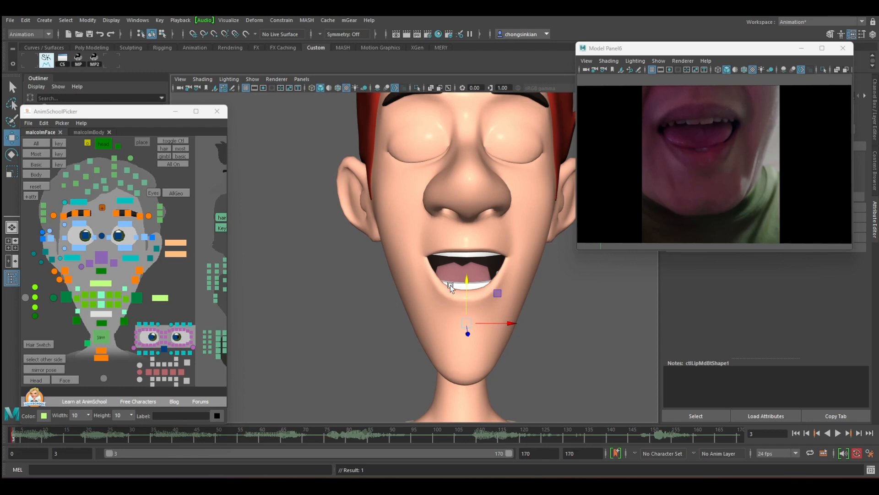
drag(473, 285, 469, 275)
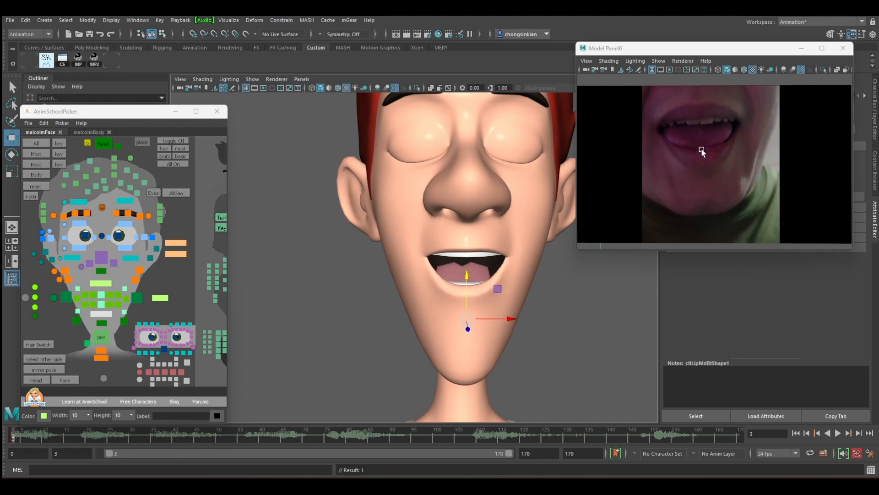
Rotate the base tongue control upward at frame 3 to lift the tongue inside the open mouth
click(149, 373)
key(e)
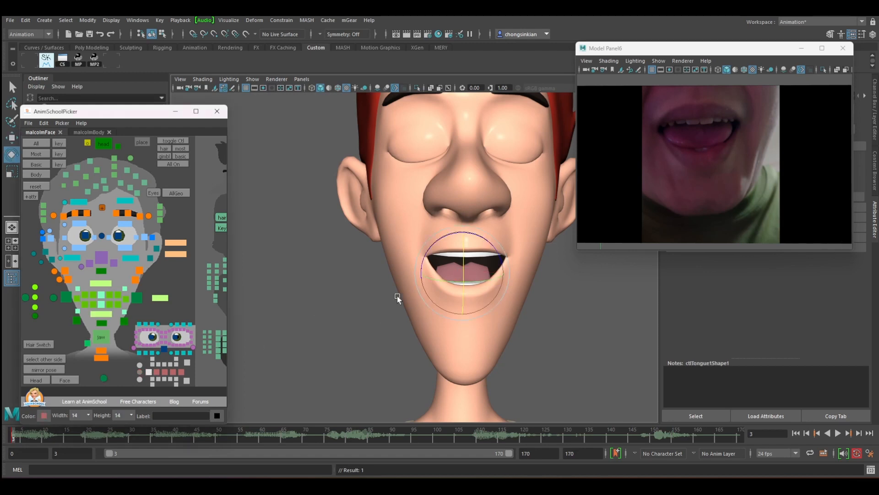
mouse_move(464, 259)
mouse_down()
mouse_move(466, 243)
mouse_move(465, 251)
mouse_up()
key(q)
click(699, 137)
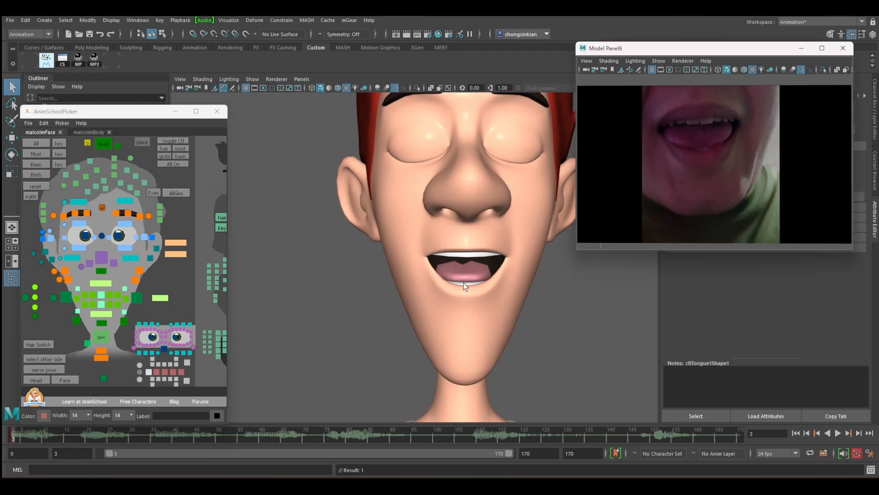
Move the base tongue control forward toward the lower teeth at frame 3, and key it
alt+drag(463, 282, 482, 304)
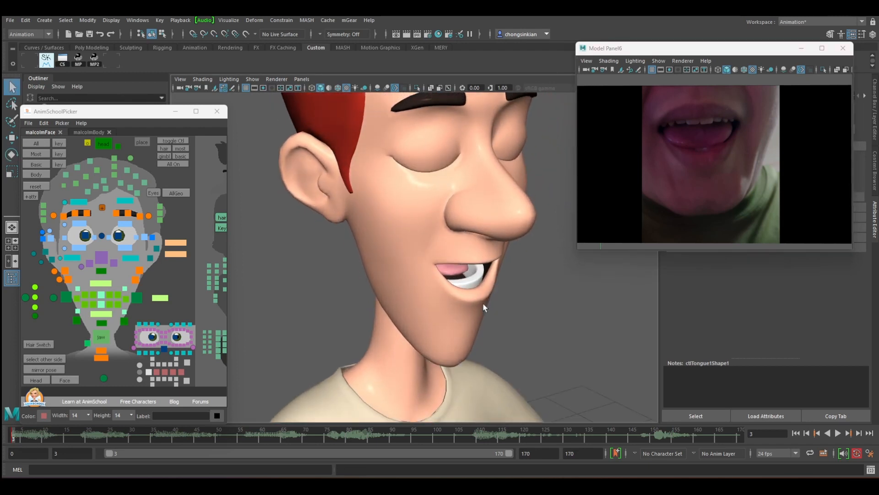
key(w)
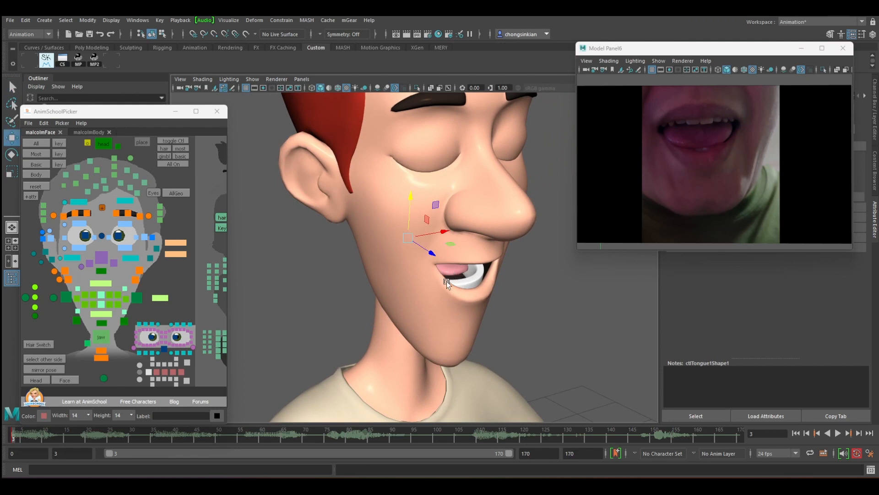
drag(432, 260, 441, 259)
key(s)
key(q)
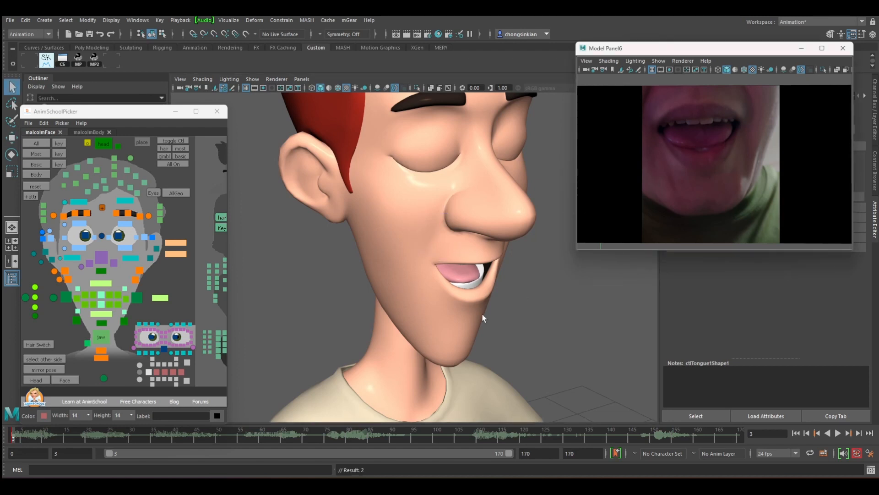
Rotate the tongue-tip control at frame 3 to shape the tip behind the lower teeth
alt+drag(464, 316, 459, 292)
key(e)
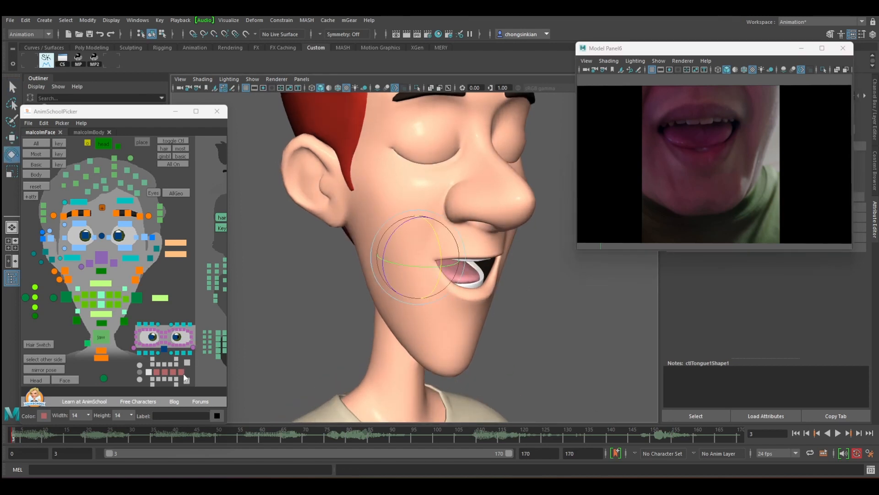
click(185, 378)
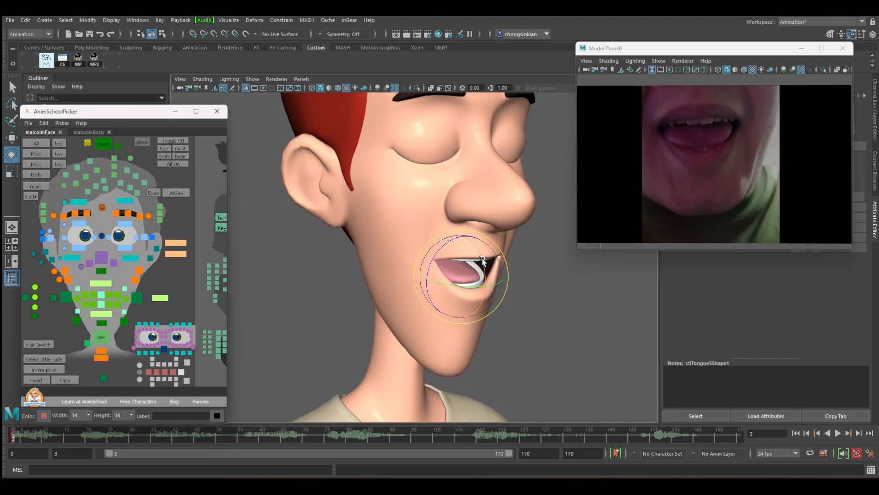
drag(483, 259, 480, 271)
key(w)
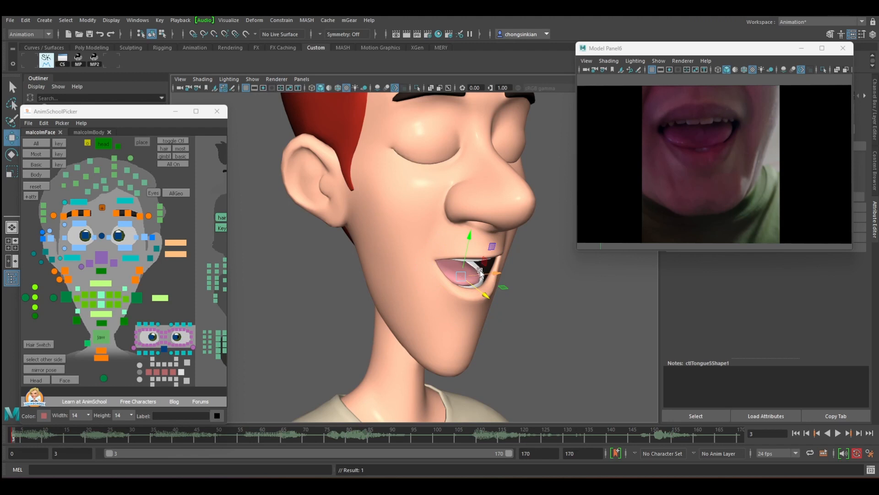
Rotate the middle and front tongue controls to curve the tongue within the lower teeth at frame 3
click(156, 372)
key(e)
click(164, 372)
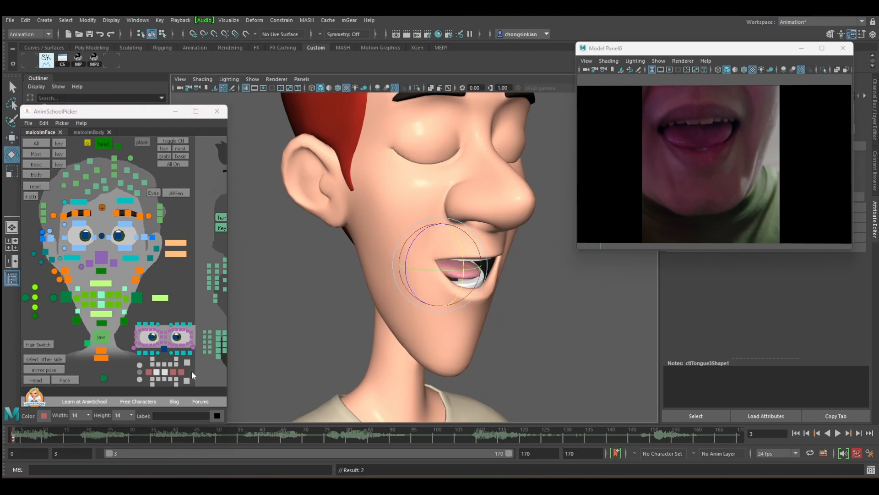
click(157, 372)
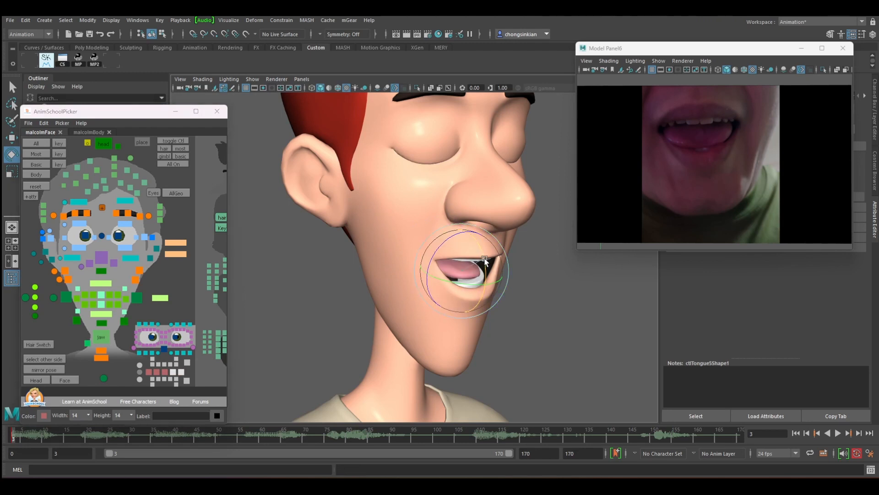
key(q)
alt+drag(485, 261, 478, 286)
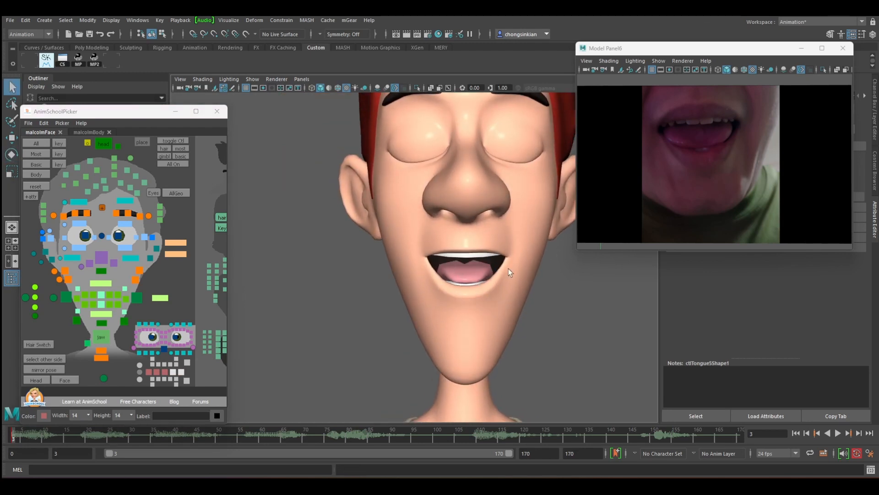
Set a key on all face controls at frame 20, and compare the reference mouth with frame 3
click(36, 143)
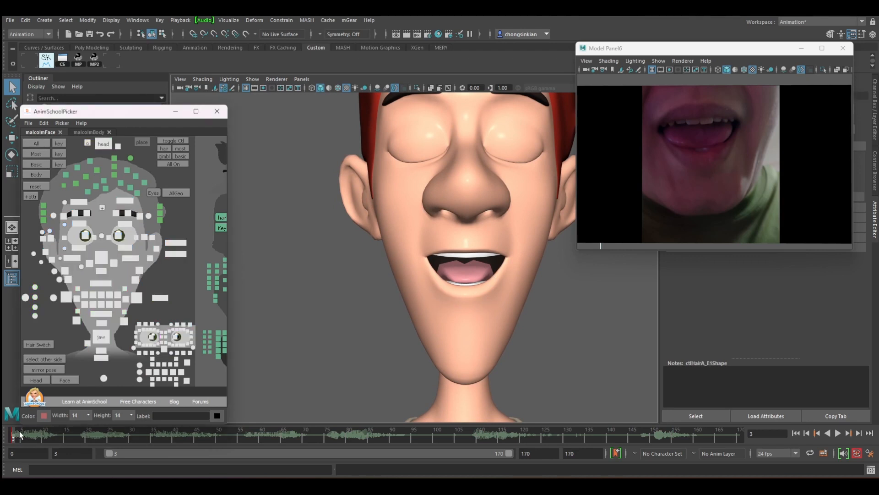
drag(19, 432, 89, 441)
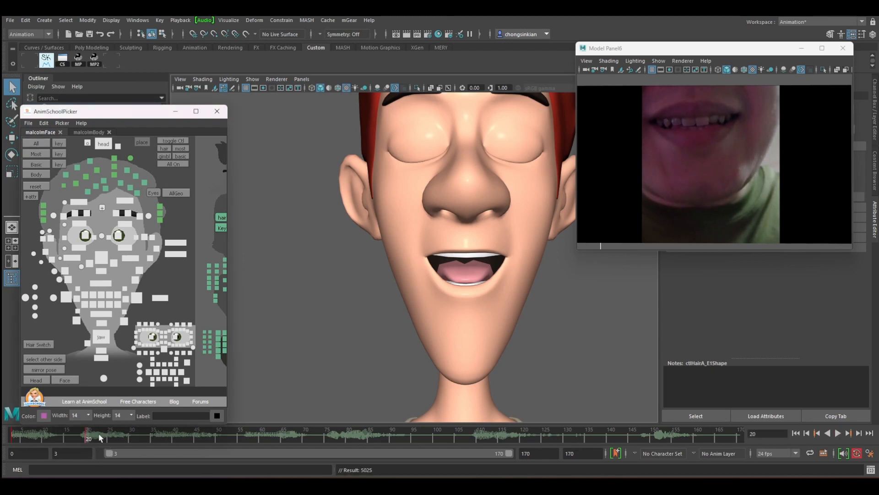
key(alt+shift+v)
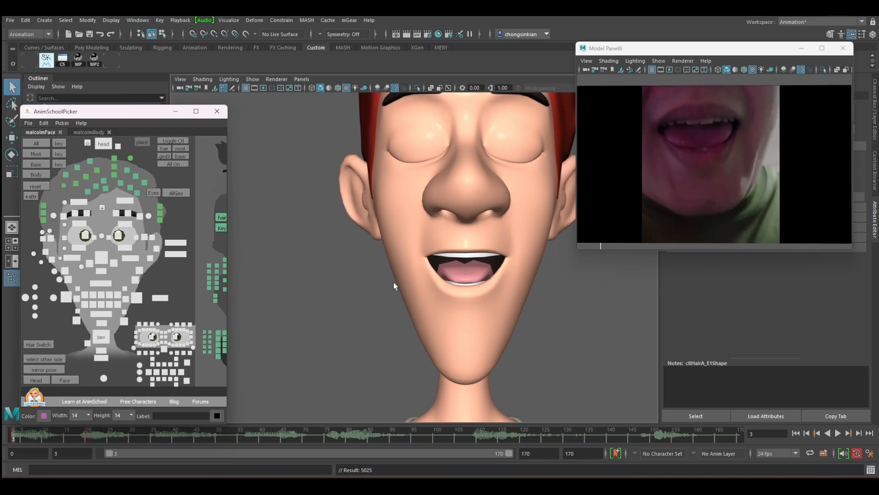
key(period)
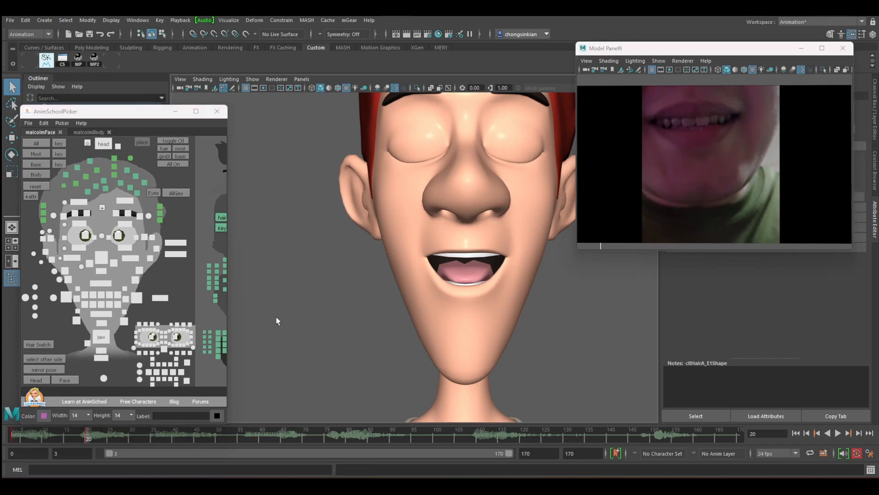
Rotate the jaw control at frame 20 to partly close the mouth like the reference, and key it
click(102, 337)
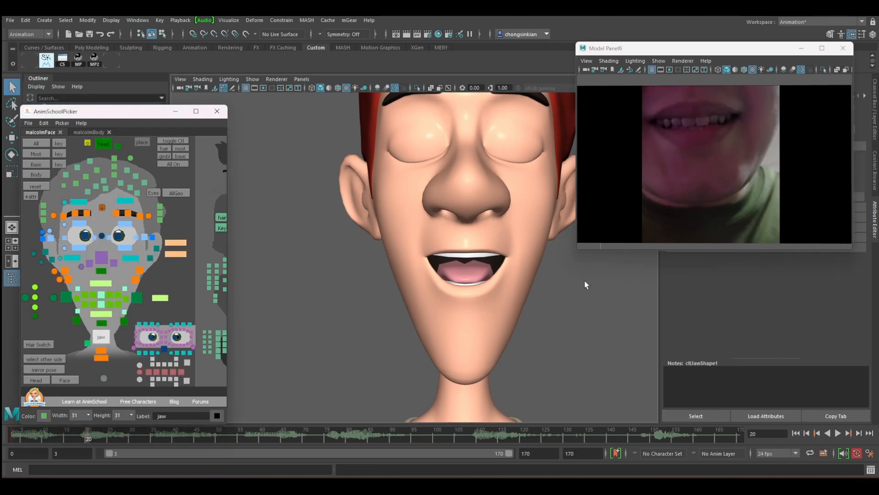
key(alt+shift+v)
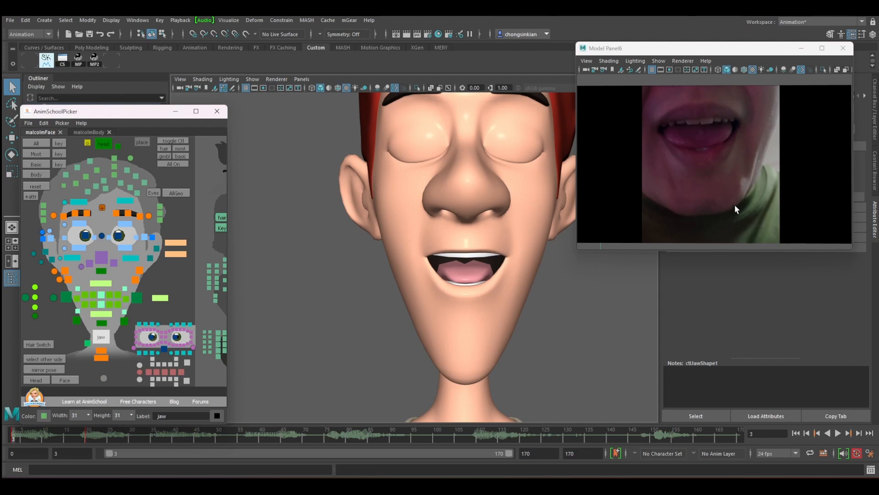
key(period)
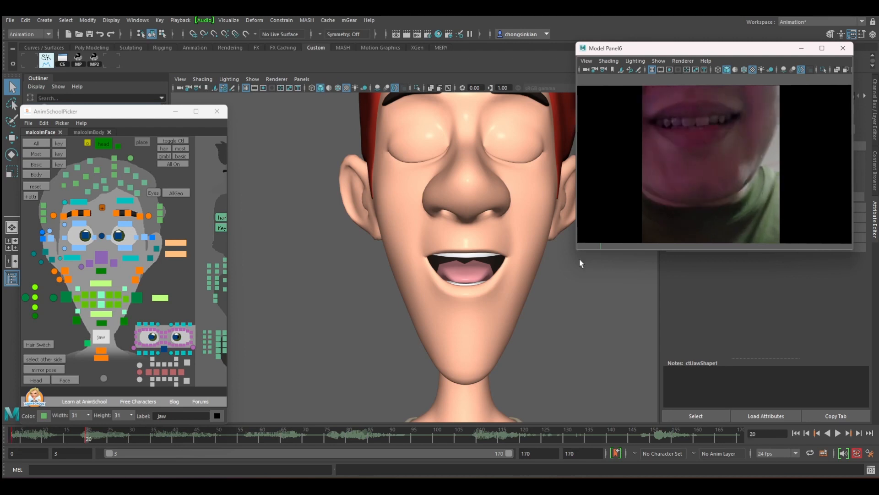
click(95, 337)
key(e)
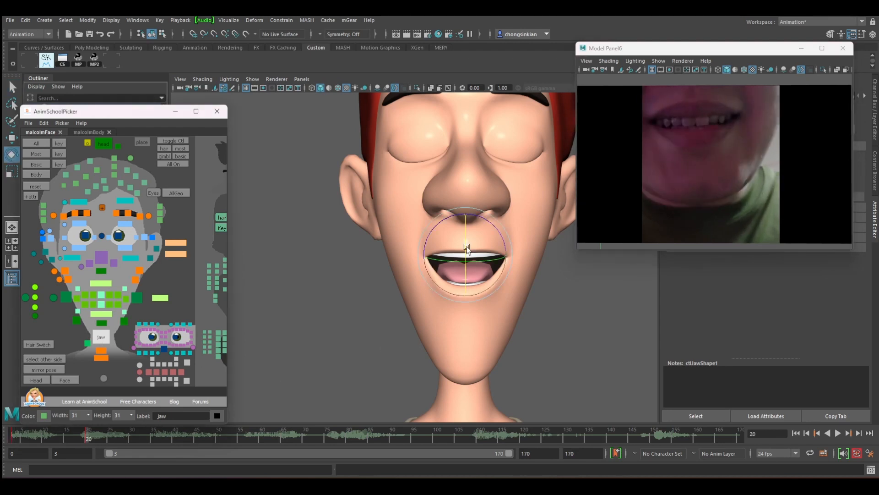
drag(464, 249, 465, 243)
key(s)
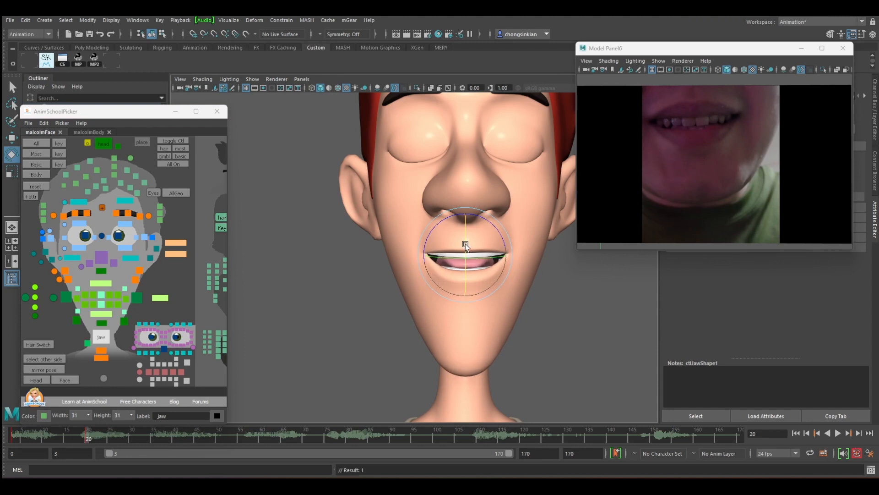
Compare the jaw poses at frames 3 and 20, and close the jaw further at frame 20 until the teeth nearly meet, keying it
key(comma)
key(period)
key(comma)
key(period)
key(comma)
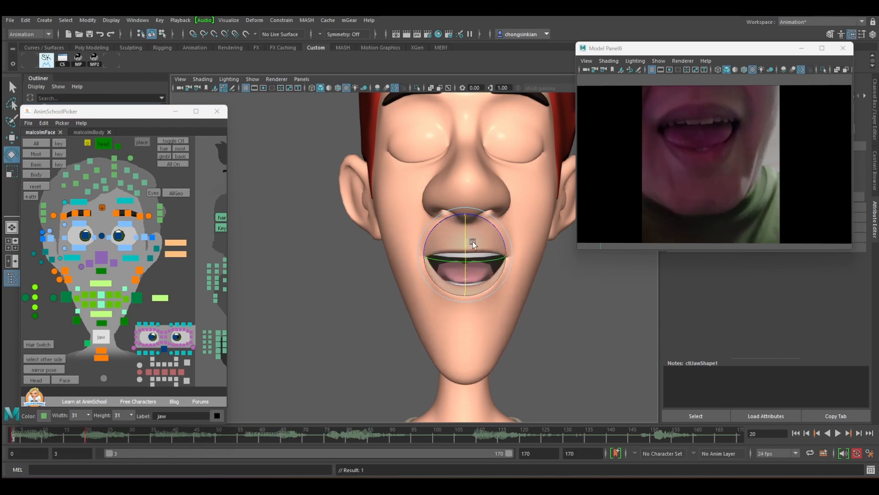
key(period)
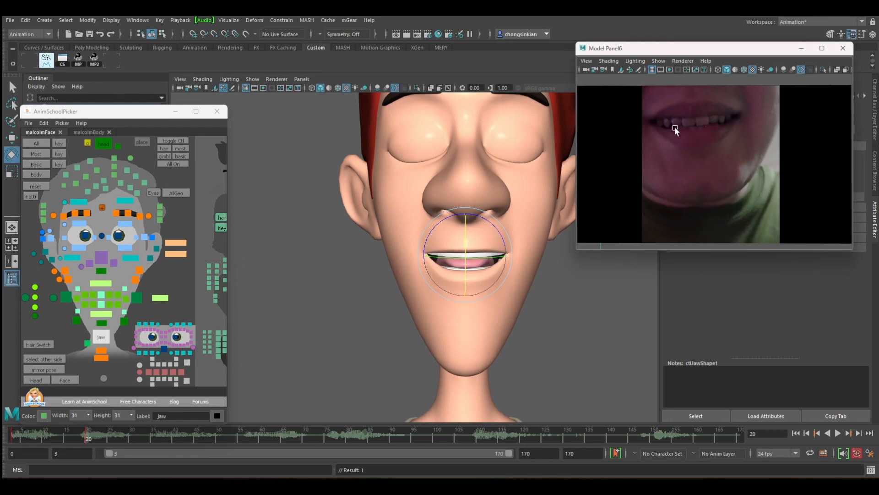
key(comma)
key(period)
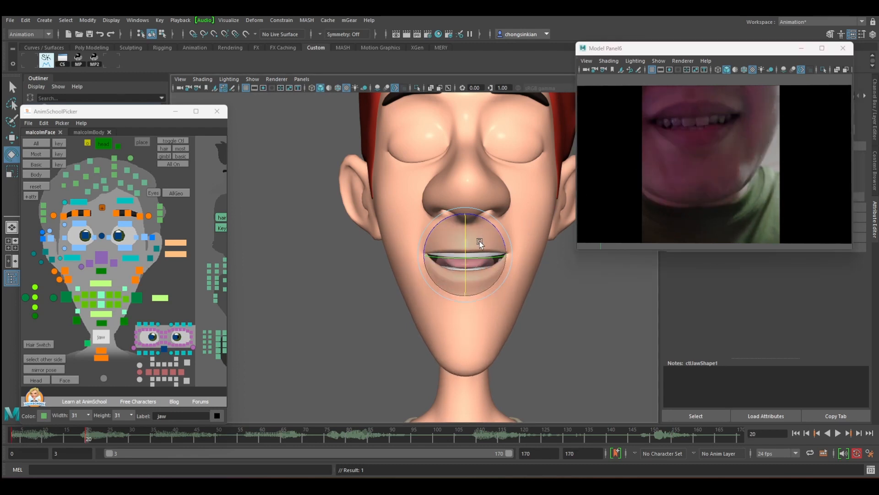
key(comma)
key(period)
drag(465, 237, 499, 254)
key(s)
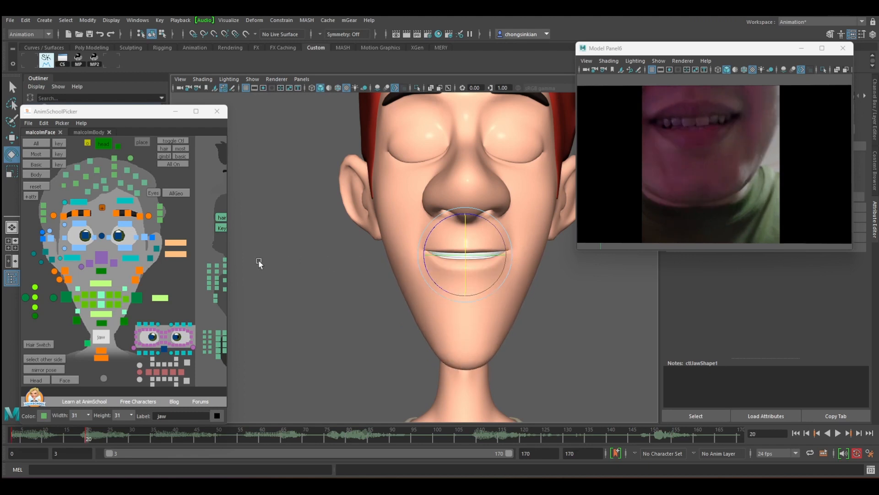
Adjust the height of the right mouth-corner control slightly at frame 20, checking the corner against the reference at frame 3
click(54, 298)
click(66, 298)
key(w)
key(comma)
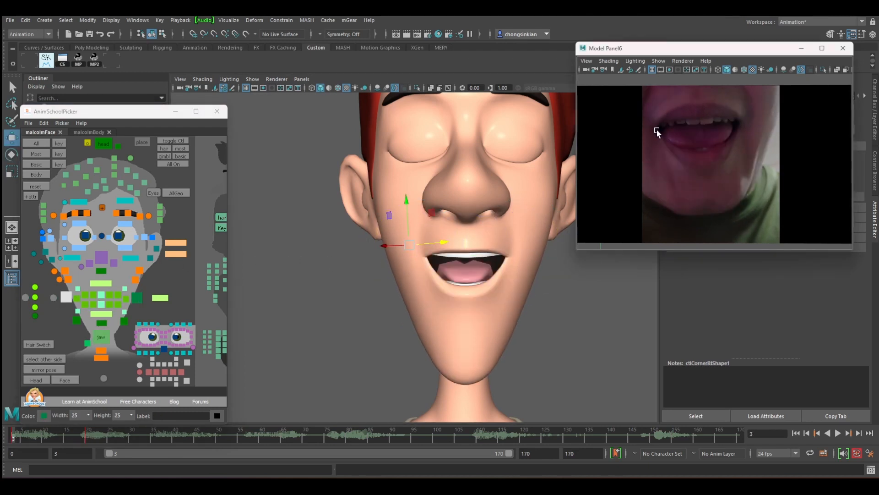
key(period)
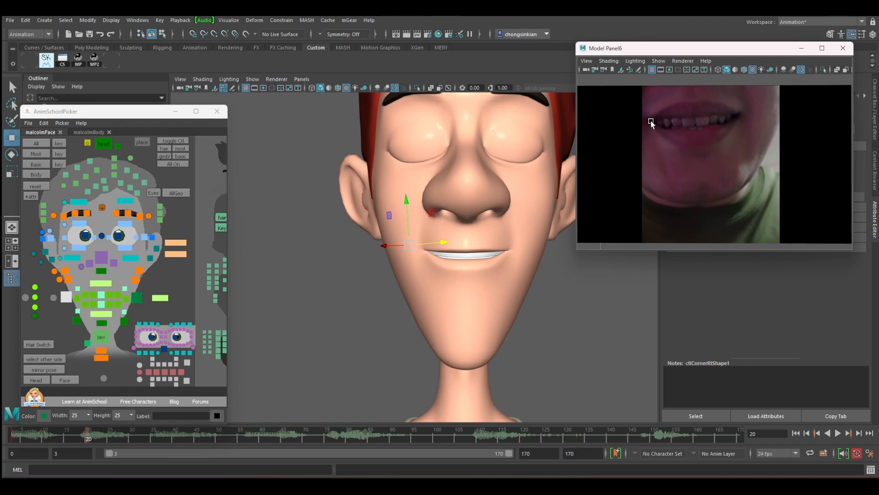
key(comma)
key(period)
key(comma)
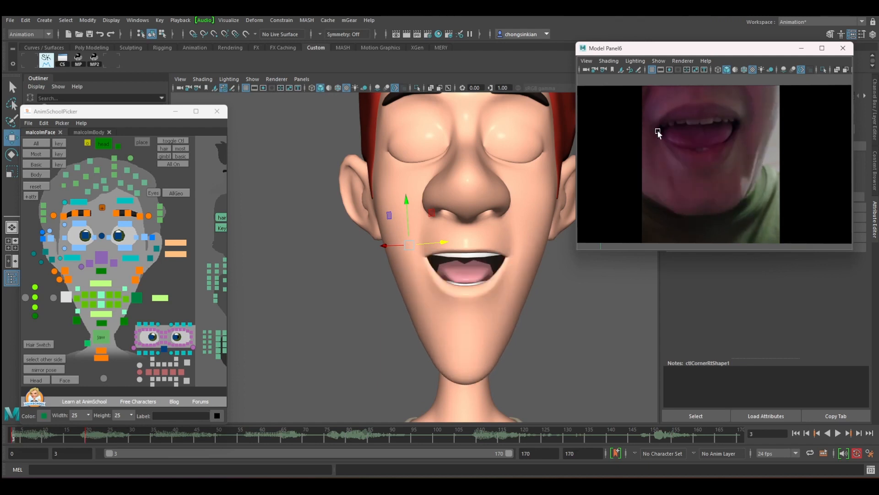
key(period)
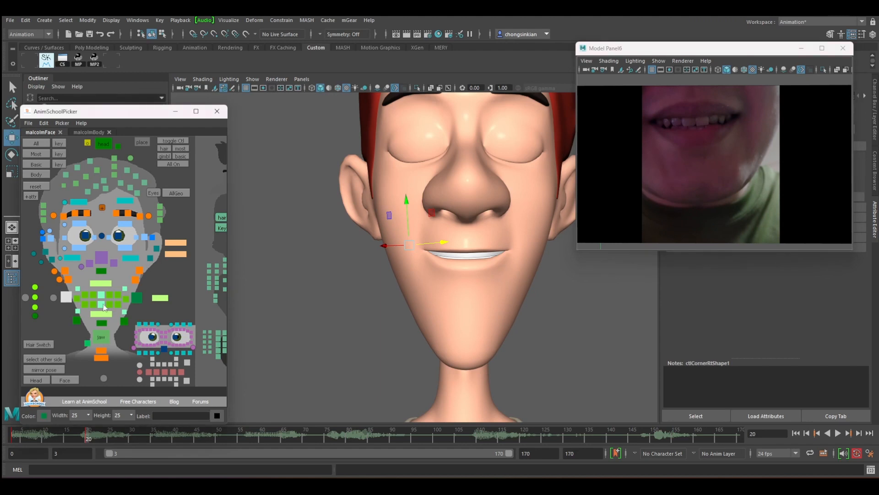
drag(403, 204, 405, 198)
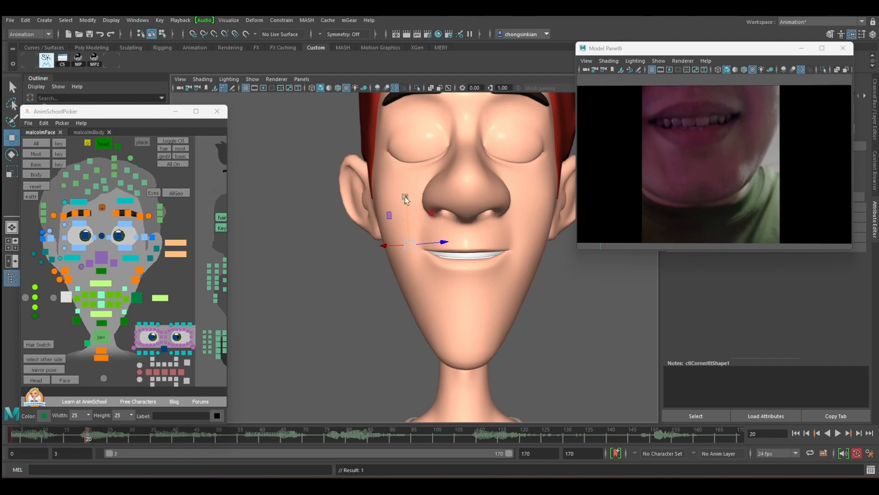
key(comma)
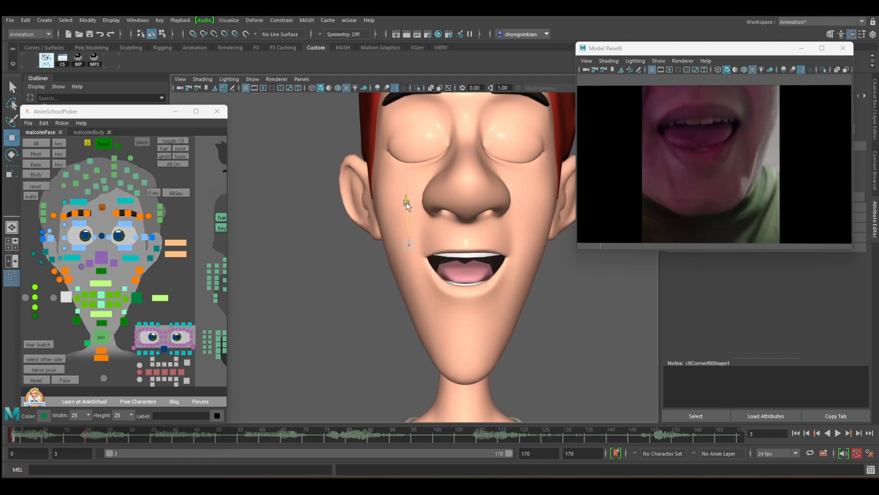
key(period)
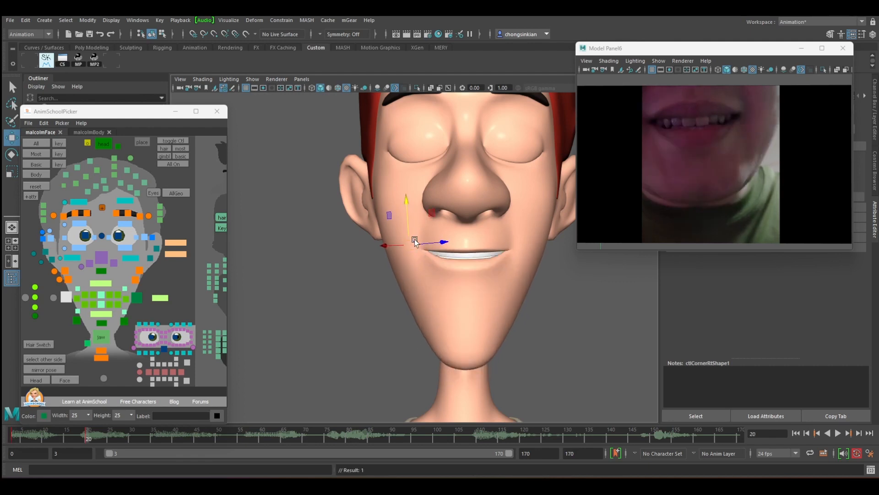
Pull the right mouth-corner control back toward the ear at frame 20, comparing the profile with frame 3
alt+drag(427, 264, 506, 268)
key(comma)
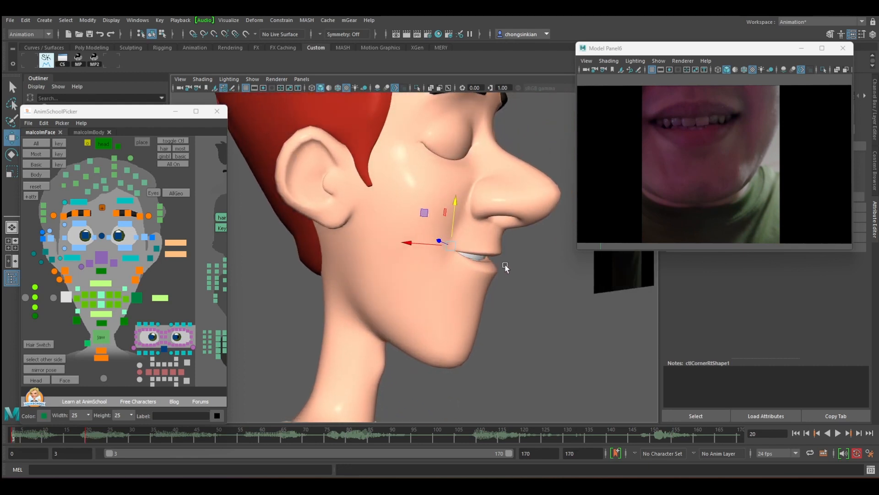
key(period)
drag(413, 243, 410, 243)
key(comma)
key(period)
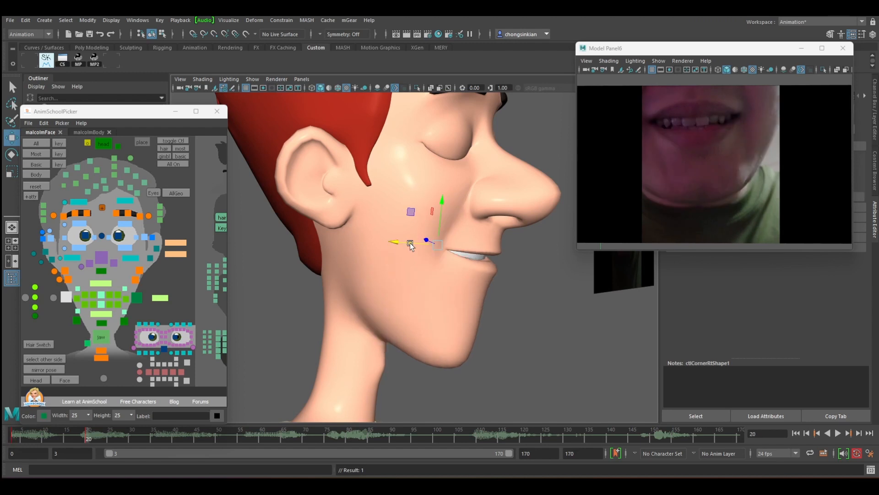
key(comma)
key(period)
Examine the character's left mouth corner from the side by comparing frames 3 and 20
alt+drag(516, 284, 363, 280)
key(q)
key(comma)
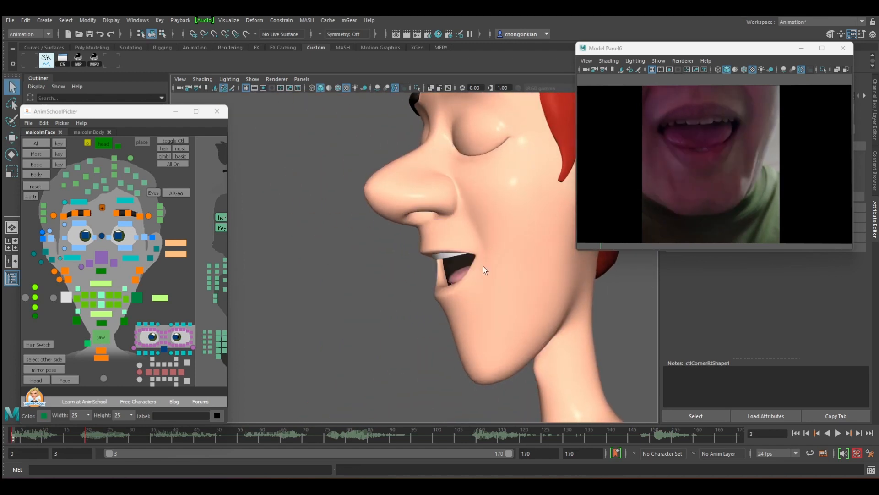
key(period)
key(comma)
key(period)
key(comma)
key(period)
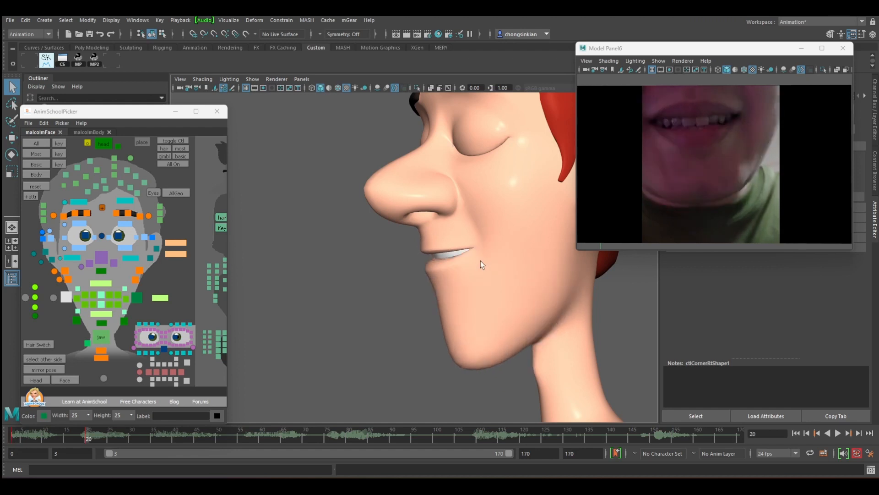
Adjust the left mouth-corner control's depth at frame 20 in profile, comparing the corner with frame 3
key(comma)
key(period)
click(136, 297)
key(comma)
key(period)
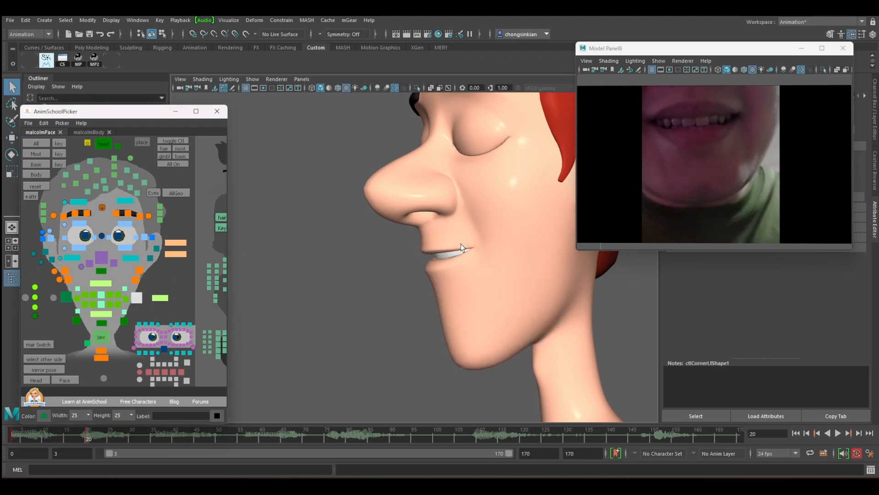
key(w)
drag(503, 241, 420, 257)
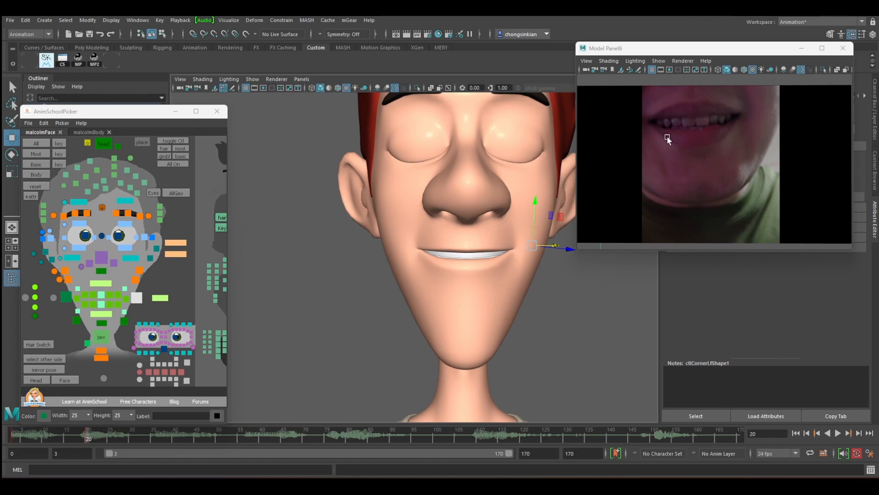
Lower the middle lower-lip control and both mouth corners slightly at frame 20 to match the reference
click(107, 315)
drag(466, 251, 467, 253)
click(53, 298)
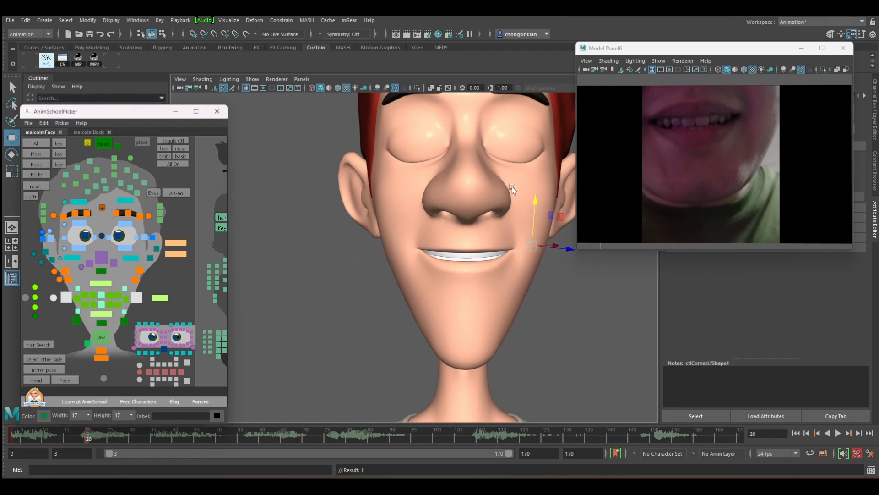
drag(535, 199, 535, 202)
key(q)
Raise the central upper-lip controls slightly at frame 20
drag(91, 290, 111, 297)
key(w)
drag(430, 211, 429, 209)
key(q)
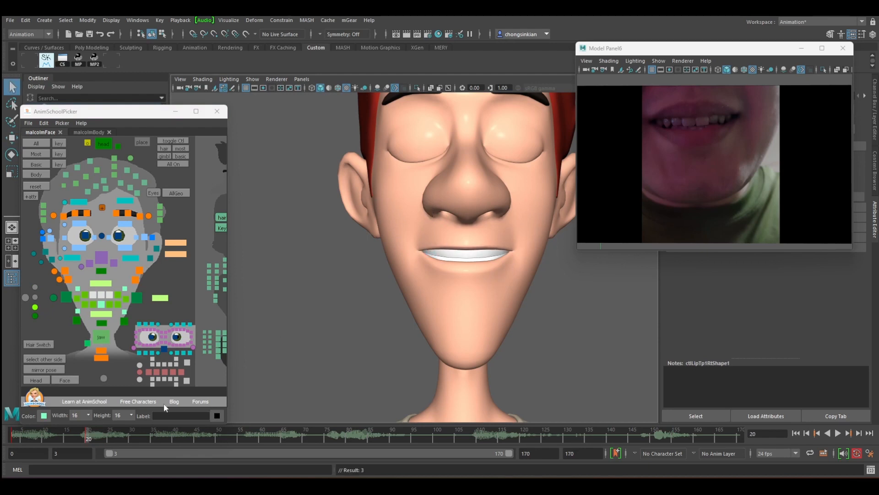
Advance to the open-mouth pose at frame 38 and key the facial controls there
click(63, 155)
drag(89, 437, 166, 436)
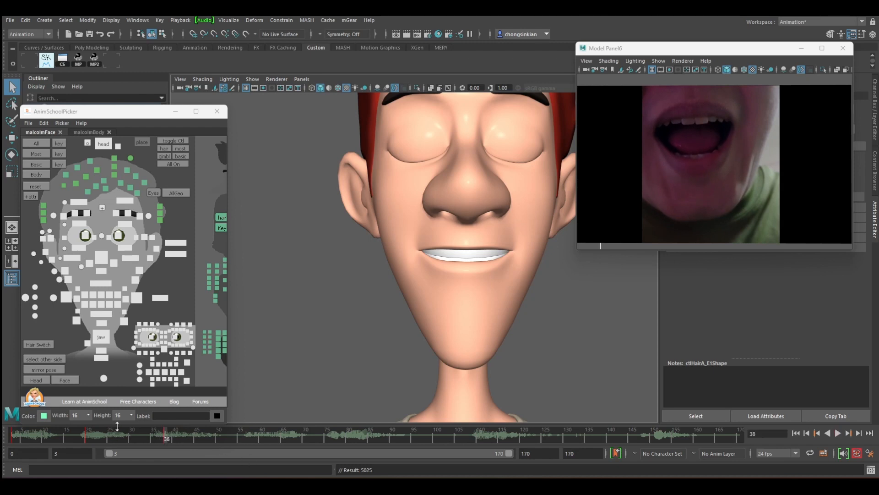
click(39, 153)
Rotate the jaw wide open at frame 38 to match the reference, comparing it with frame 20
click(95, 339)
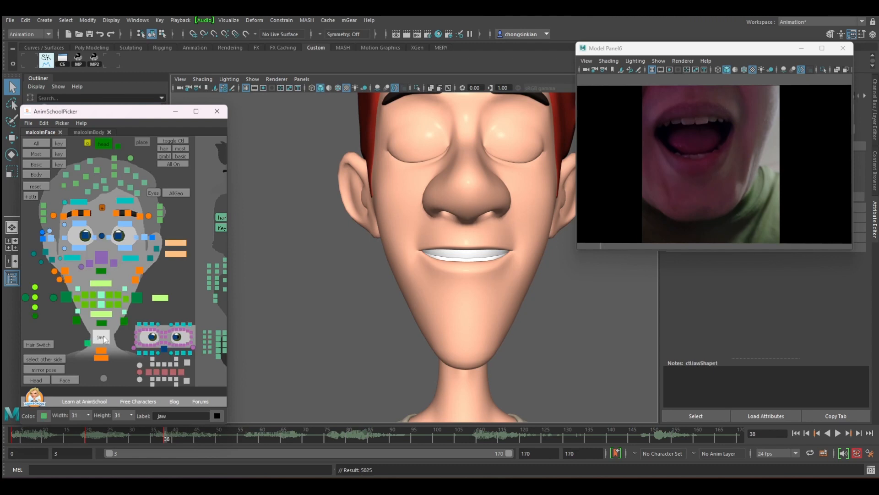
key(e)
drag(442, 246, 463, 239)
key(comma)
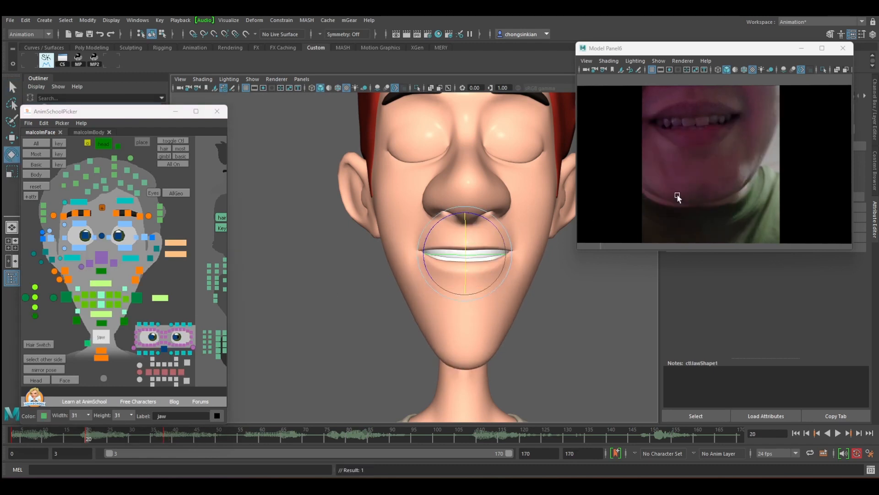
key(period)
key(comma)
key(period)
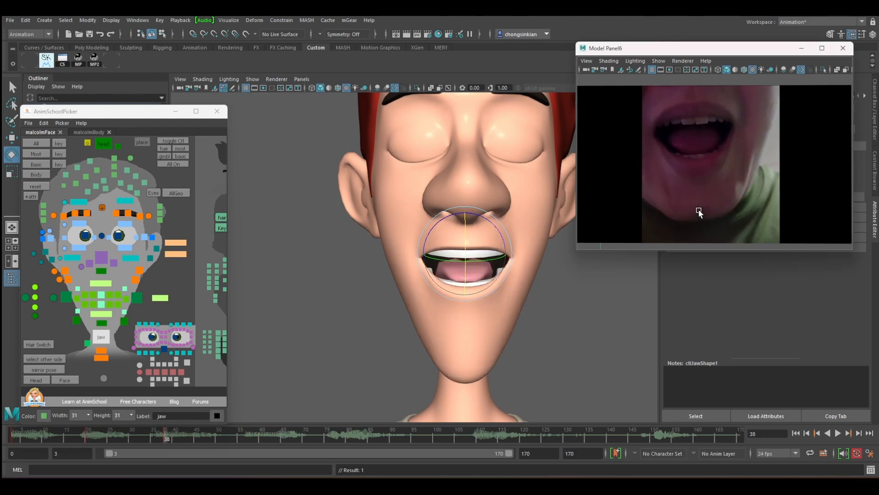
key(comma)
key(period)
drag(464, 234, 463, 238)
Examine both mouth corners against the reference by comparing frames 20 and 38
click(136, 298)
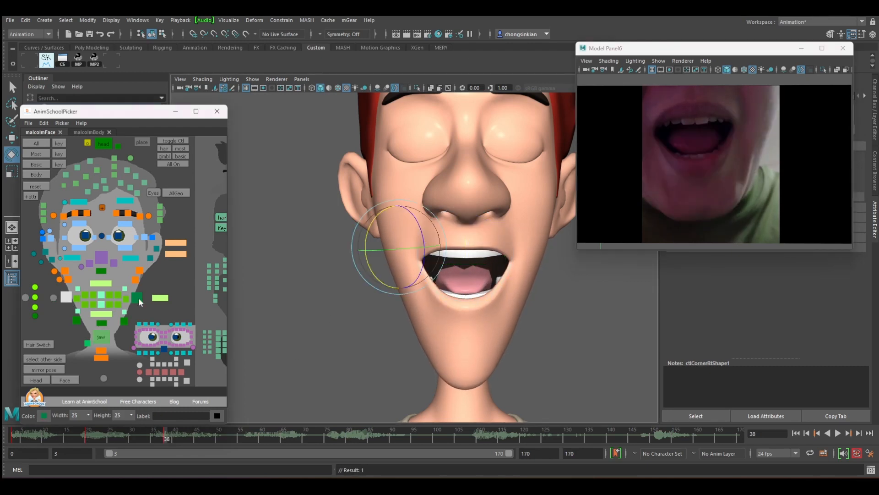
key(w)
key(comma)
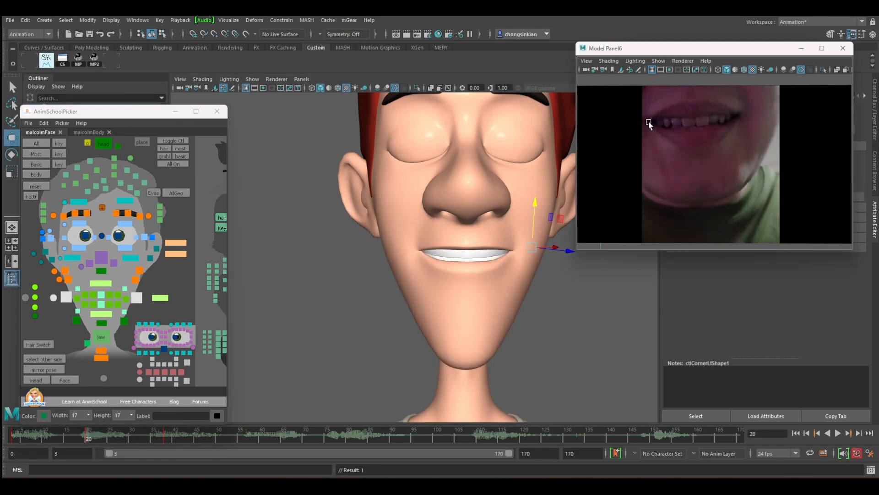
key(period)
key(comma)
key(period)
key(comma)
key(period)
key(comma)
key(period)
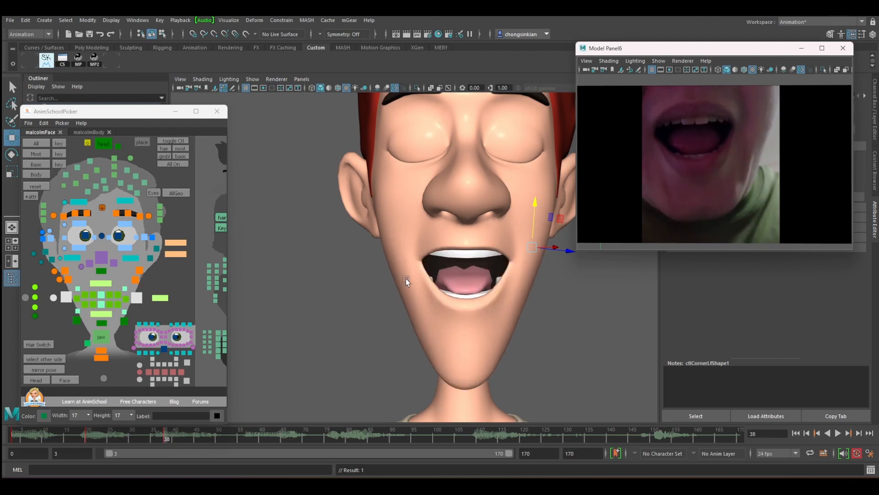
key(comma)
key(period)
key(comma)
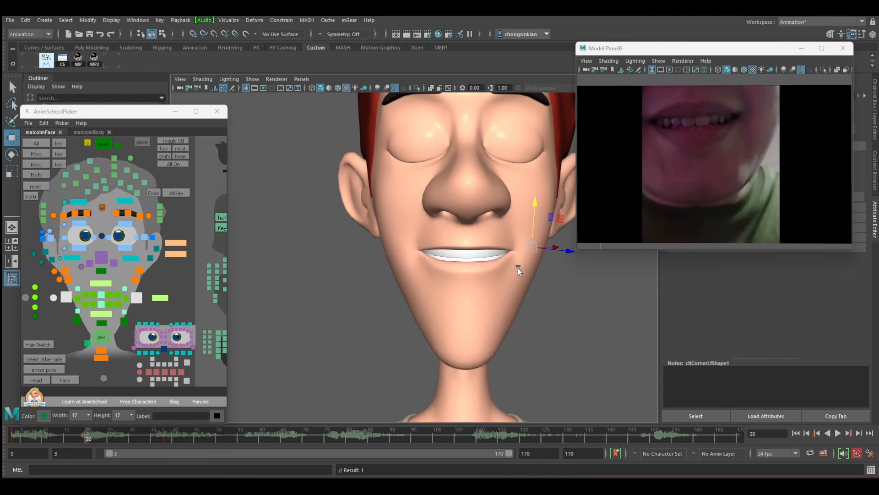
key(period)
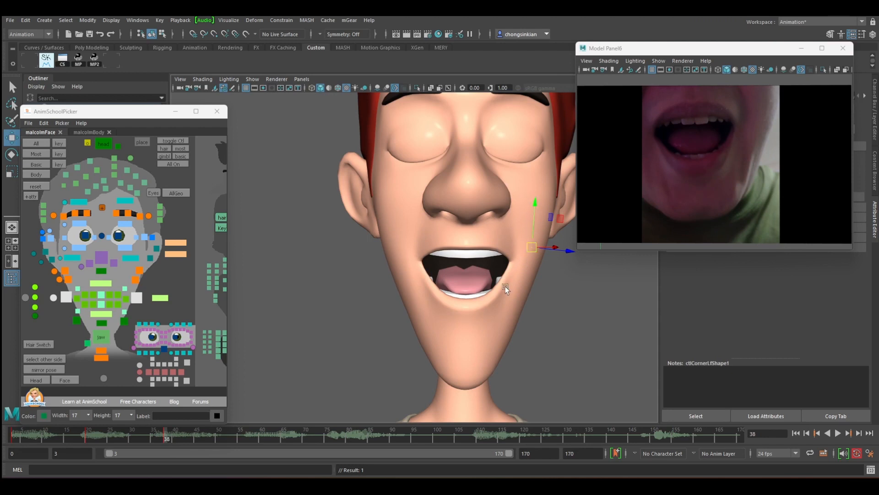
Move both mouth-corner controls forward and down at frame 38, checking the shape against frame 20
alt+drag(505, 287, 419, 285)
key(comma)
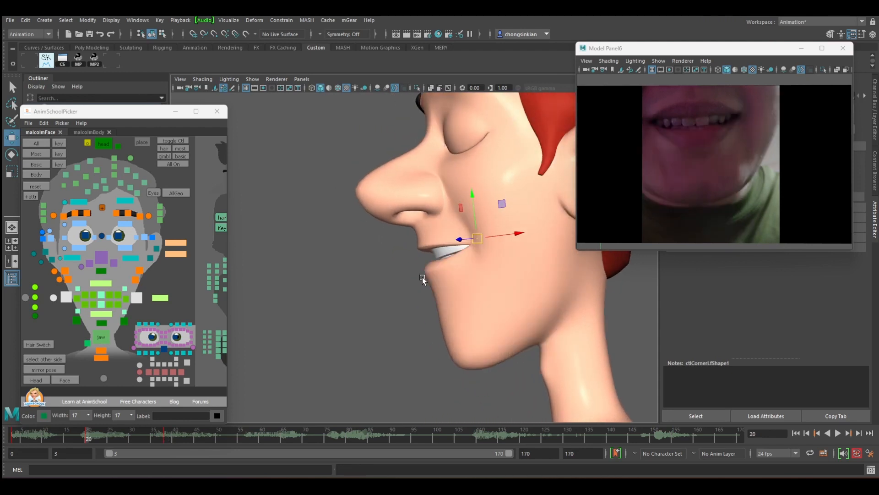
key(period)
drag(517, 233, 512, 236)
drag(465, 195, 466, 202)
key(comma)
key(period)
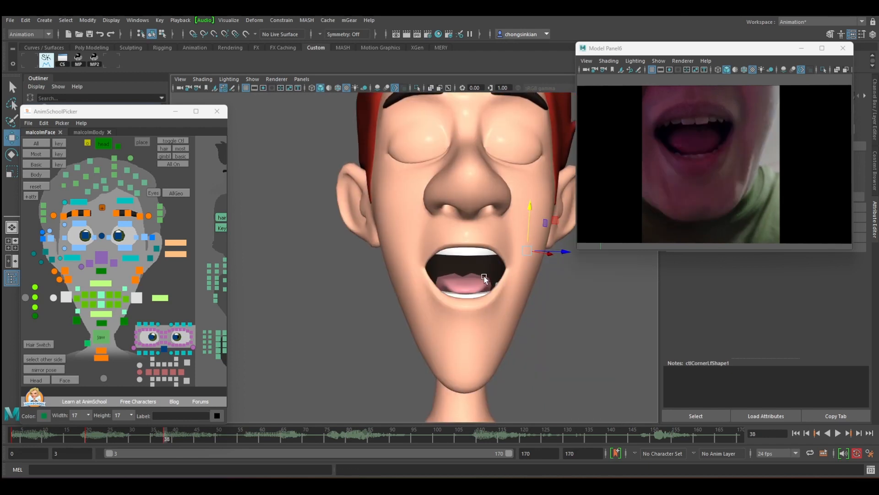
key(q)
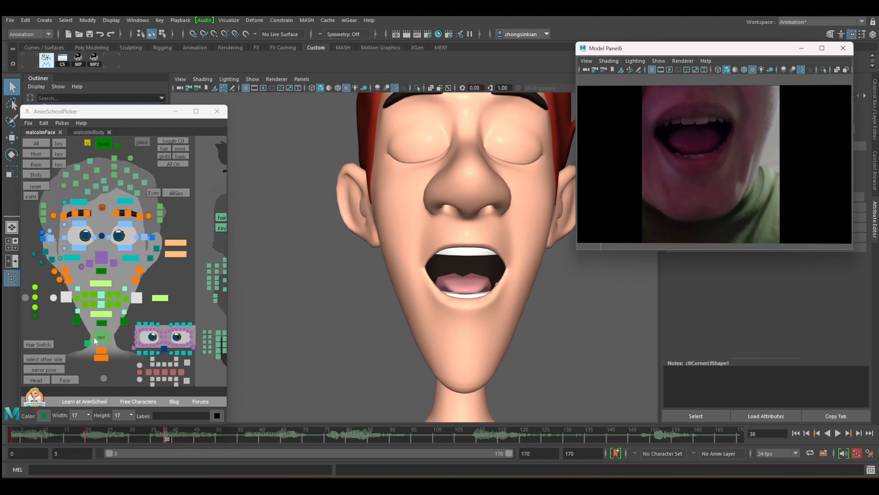
Adjust the height of the middle upper-lip control slightly at frame 38 to suit the upper teeth
click(187, 358)
click(188, 362)
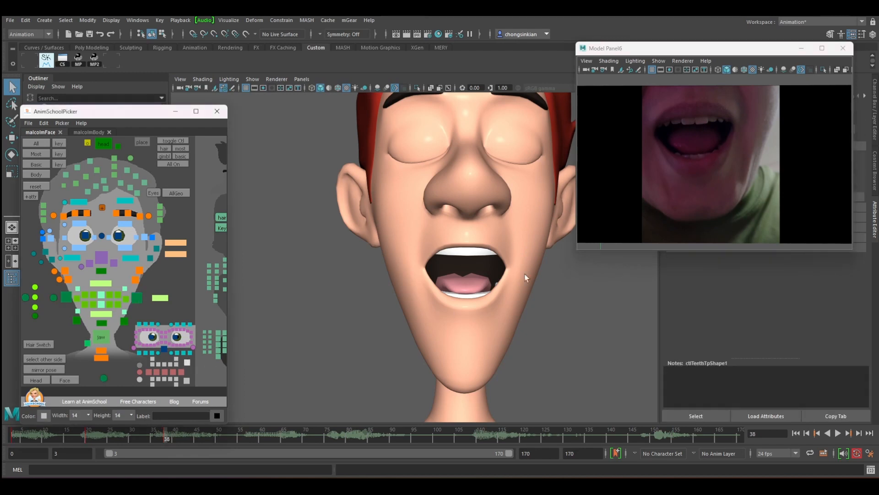
click(101, 283)
key(w)
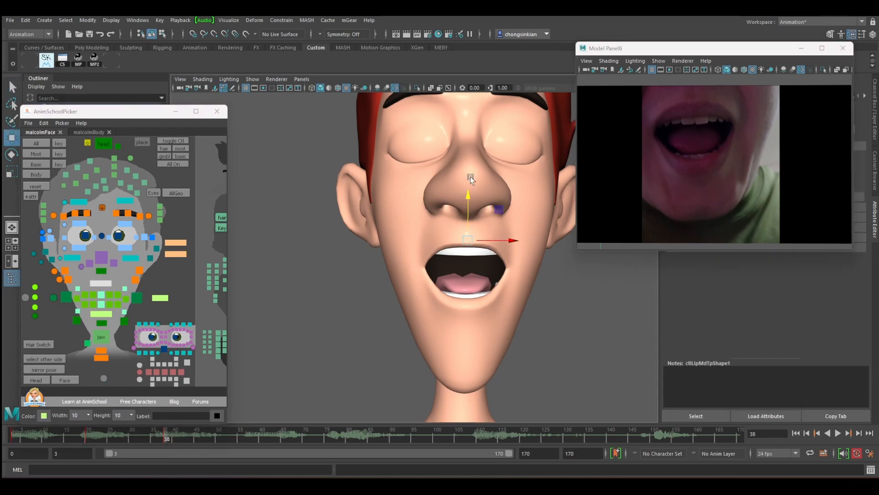
drag(468, 200, 468, 202)
Raise both mouth-corner controls slightly at frame 38
click(136, 298)
shift+click(68, 297)
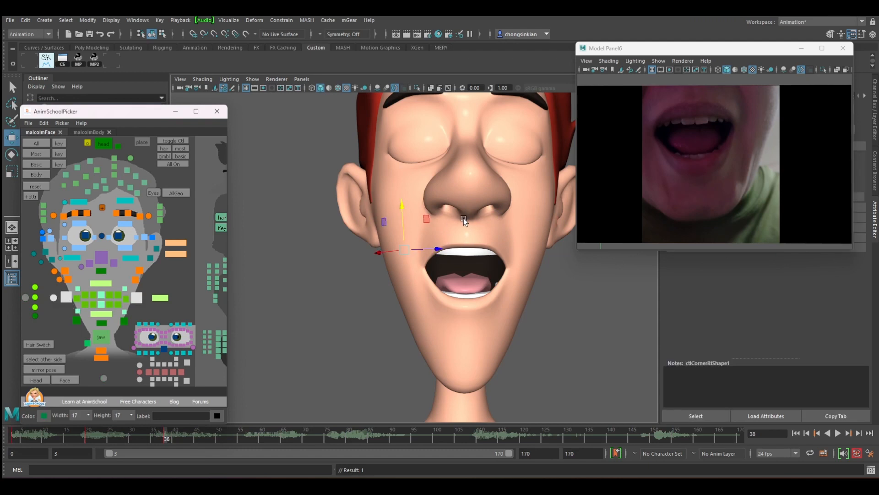
drag(401, 207, 400, 205)
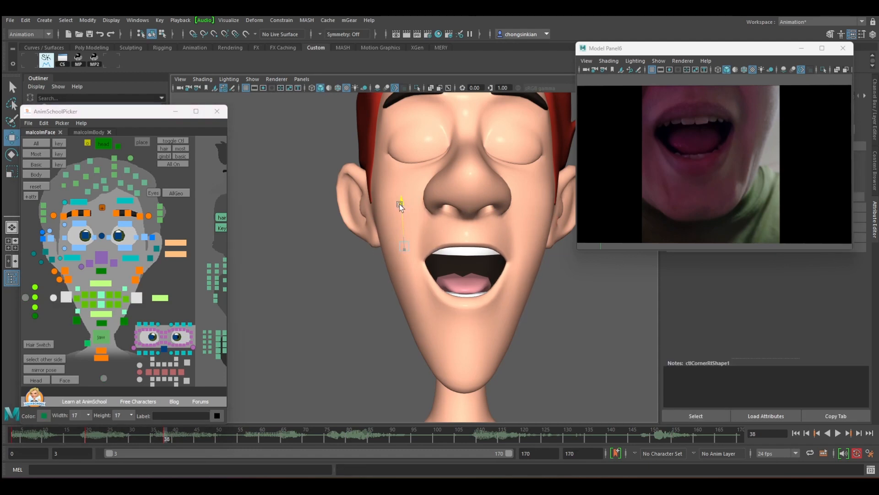
key(q)
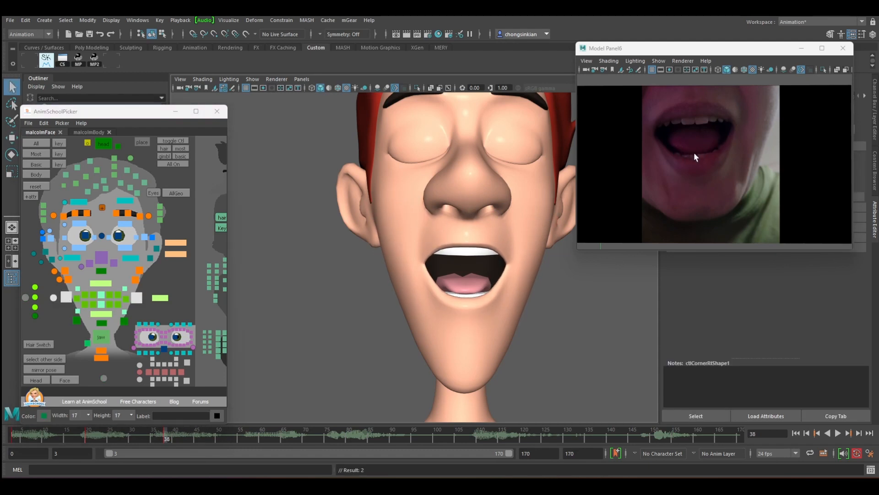
Pull the base tongue control back inside the mouth at frame 38 and check it from the front
alt+drag(285, 316, 465, 291)
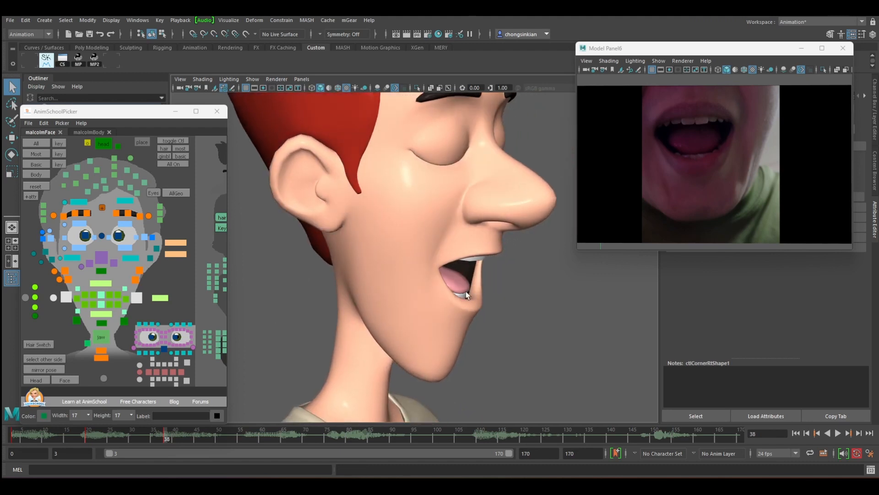
click(182, 373)
key(w)
click(148, 372)
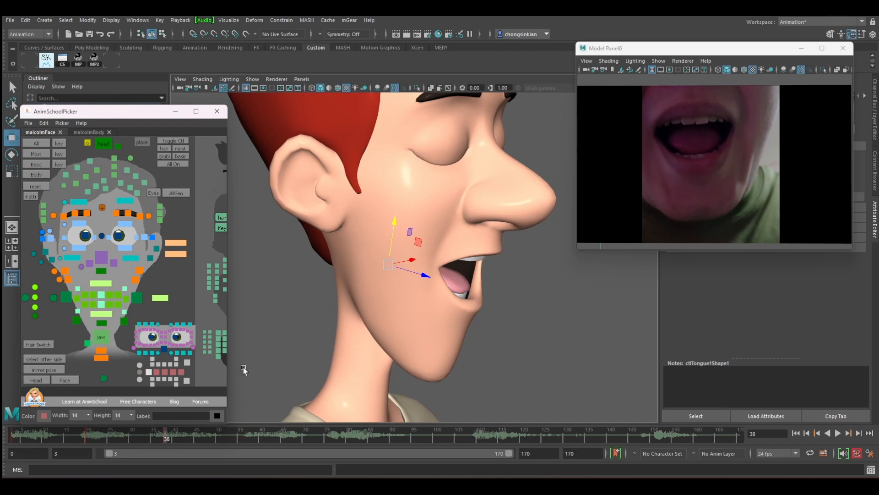
drag(417, 279, 405, 275)
alt+drag(457, 270, 400, 255)
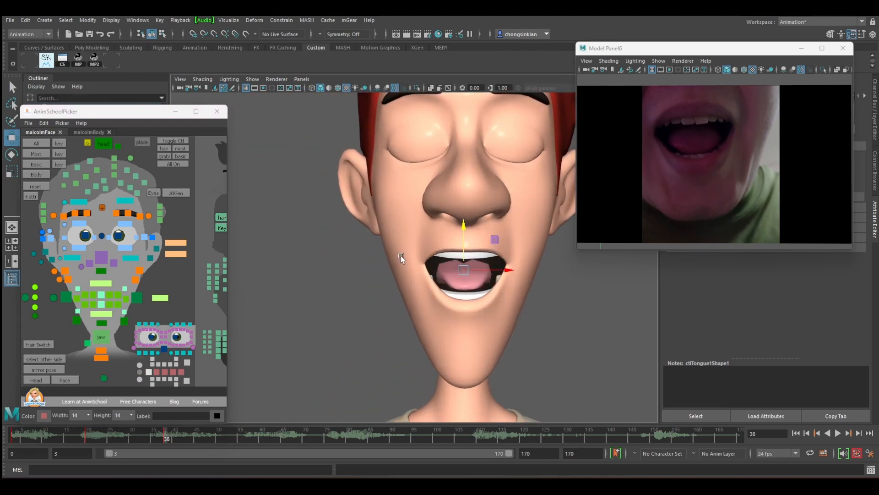
Rotate the three front tongue controls slightly and key them at frame 38
drag(163, 373, 191, 371)
key(e)
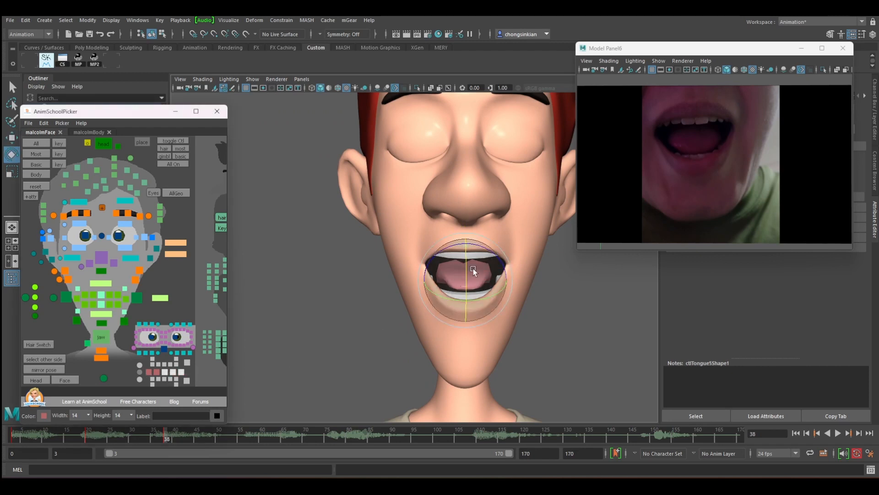
key(s)
key(q)
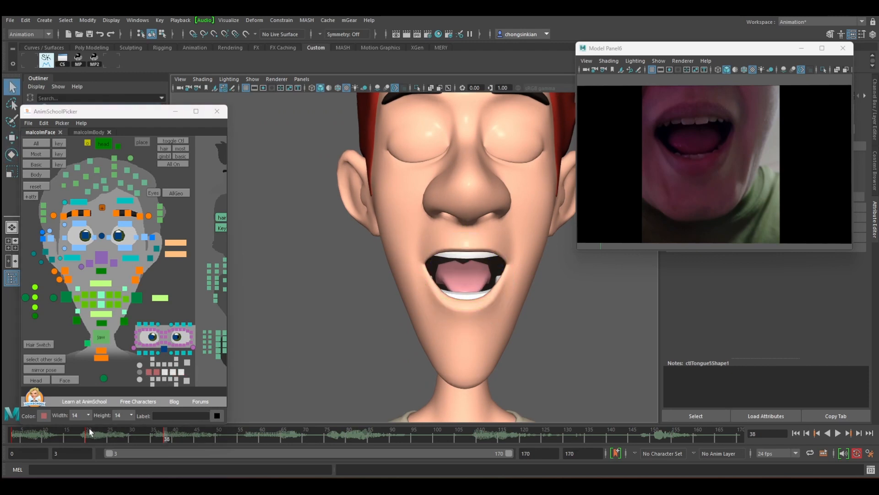
Scrub the dialogue from frame 20 to frame 48 and key all the facial controls at frame 48
drag(91, 435, 166, 438)
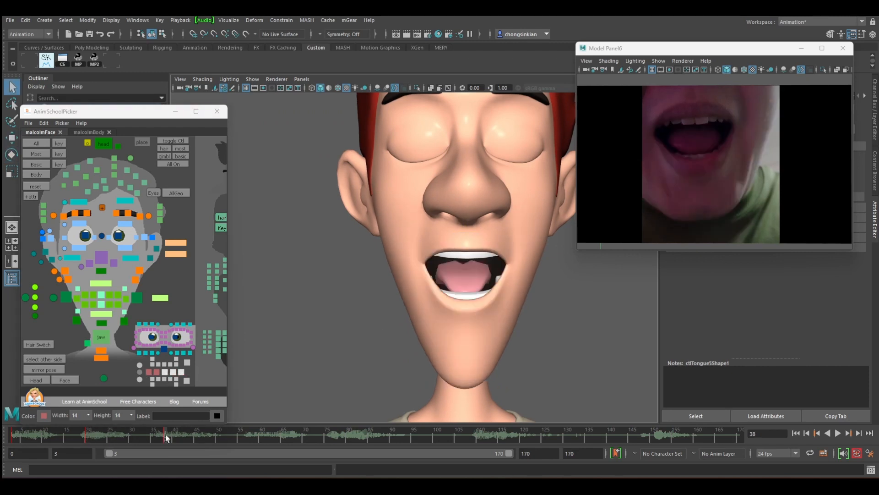
click(197, 436)
click(37, 144)
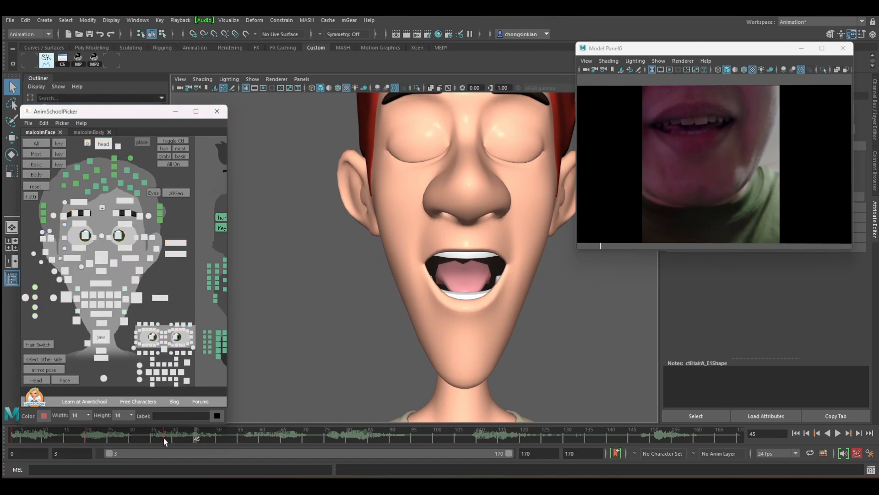
drag(163, 436, 210, 437)
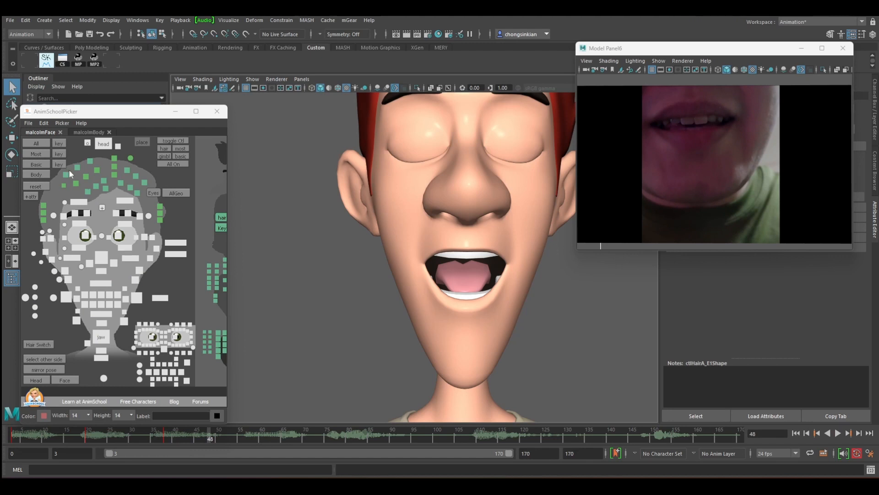
click(39, 144)
key(s)
Rotate the jaw nearly closed at frame 48, comparing it with frame 20, and key it
click(104, 338)
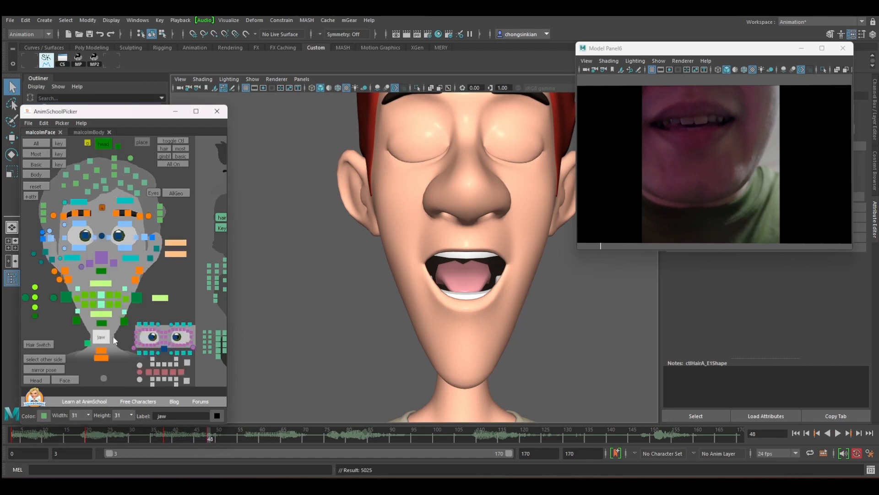
key(e)
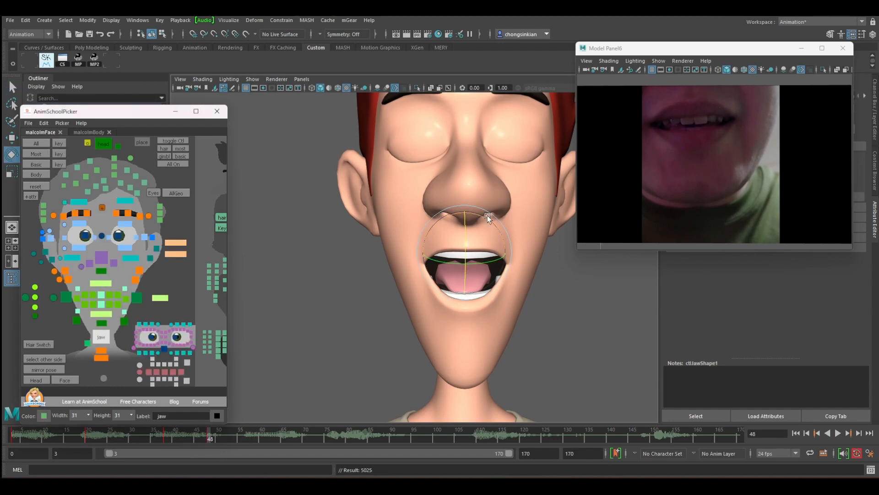
key(comma)
key(period)
mouse_move(207, 433)
mouse_down()
mouse_move(150, 433)
mouse_move(222, 428)
mouse_move(208, 428)
mouse_up()
click(88, 433)
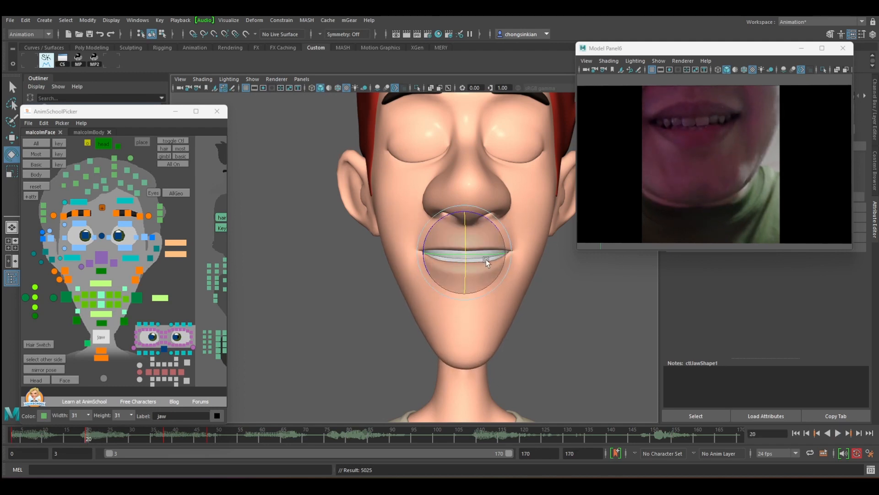
click(210, 437)
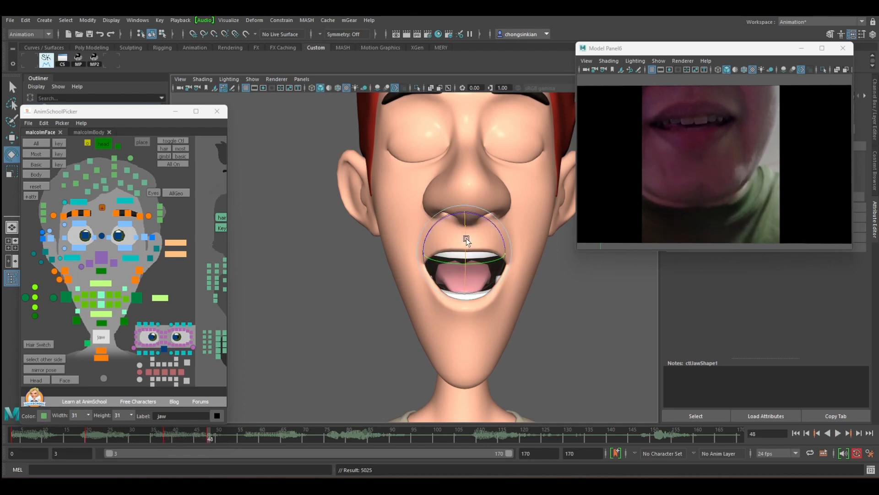
drag(466, 238, 465, 230)
key(s)
Move both mouth corner controls slightly upward at frame 48 to match the reference
click(66, 297)
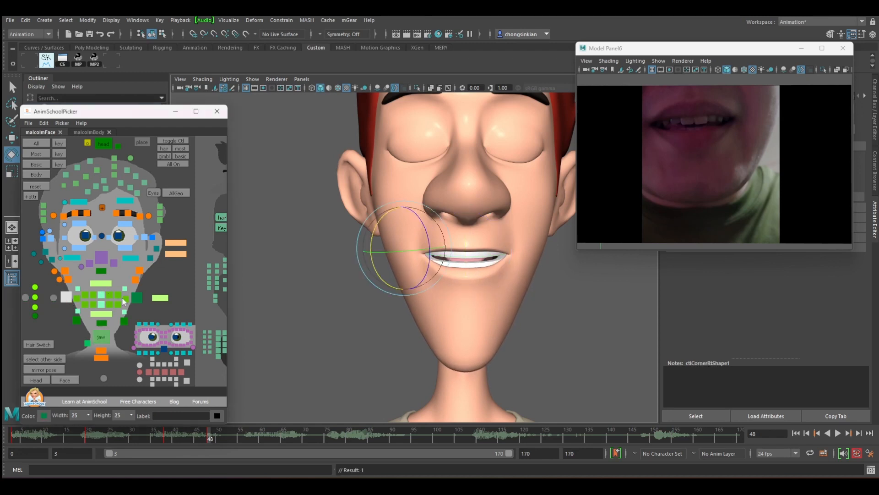
shift+click(136, 296)
key(w)
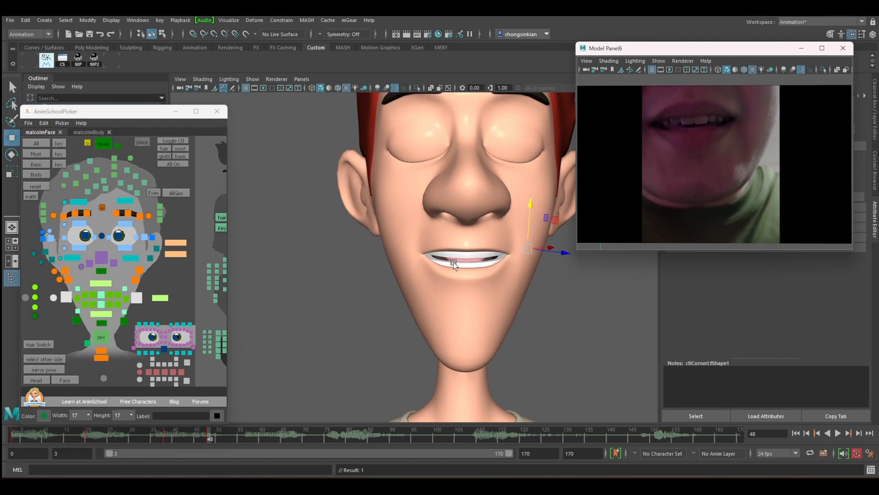
alt+drag(453, 261, 553, 243)
key([)
drag(538, 205, 537, 204)
key([)
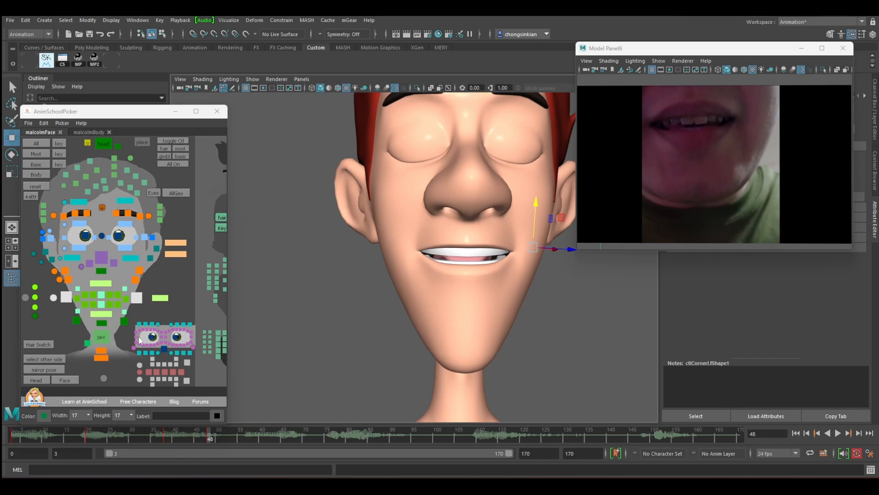
Rotate the base tongue control slightly at frame 48 and check the mouth from another angle
click(148, 372)
key(e)
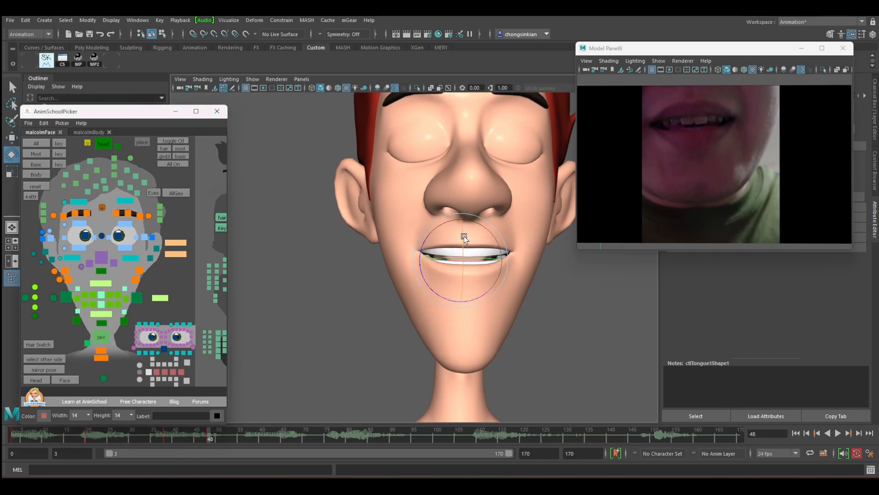
drag(464, 240, 464, 250)
alt+drag(439, 280, 497, 284)
key(w)
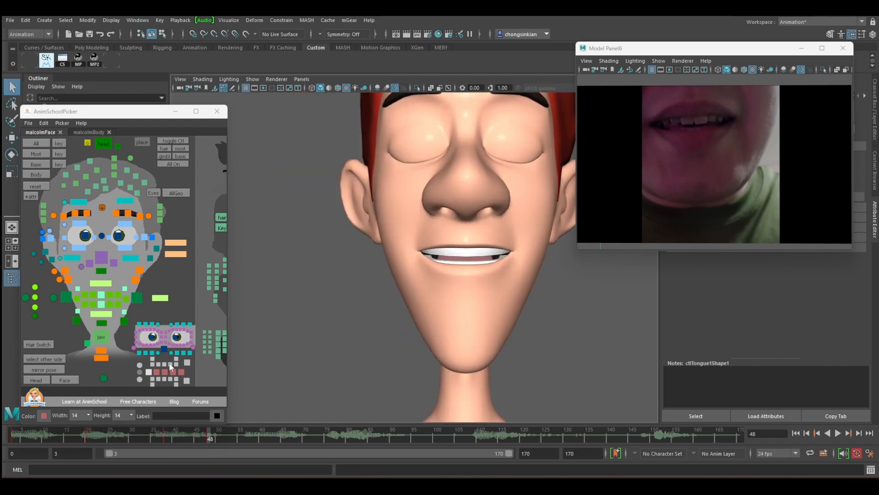
Rotate the two front tongue controls together at frame 48 and inspect the tongue inside the mouth
drag(170, 367, 180, 373)
key(e)
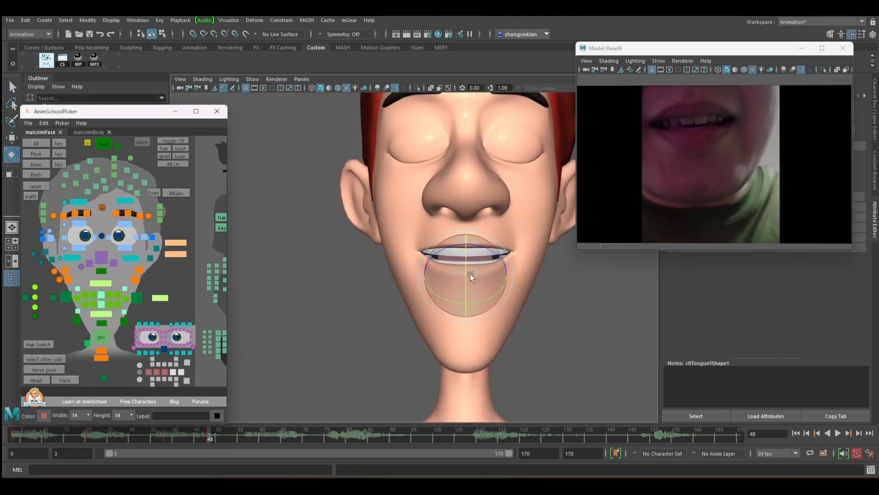
drag(470, 274, 466, 258)
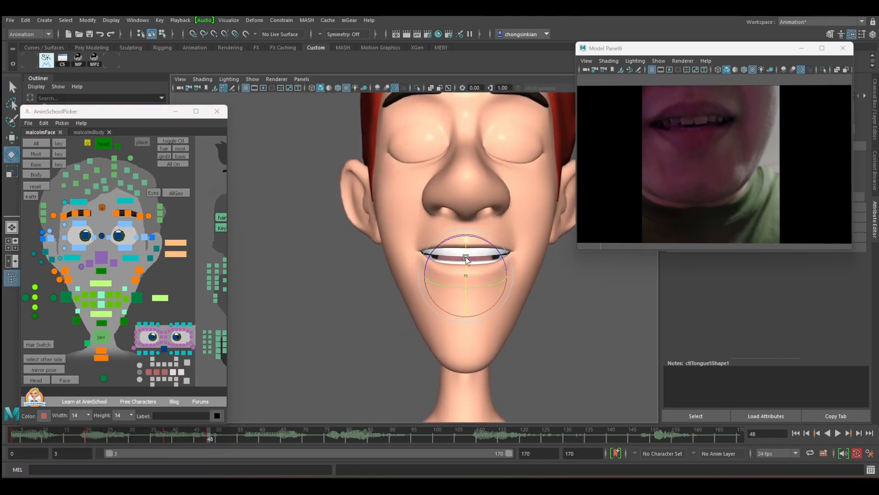
key(q)
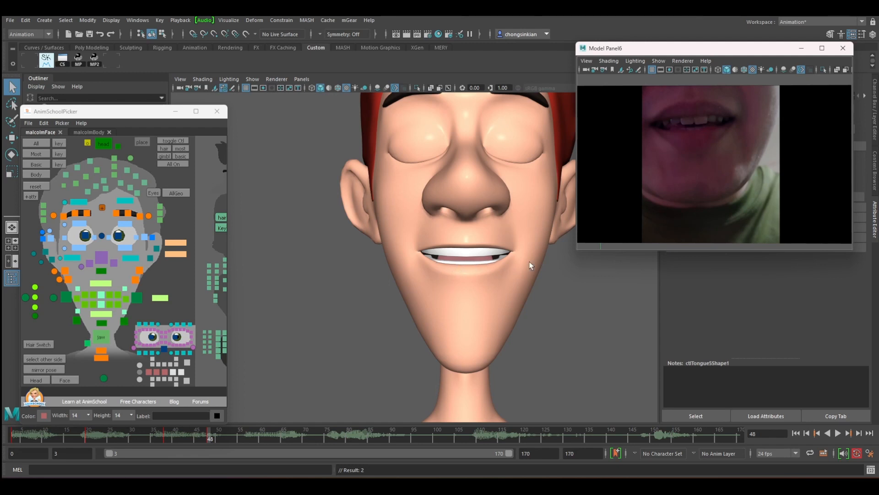
alt+drag(530, 261, 483, 270)
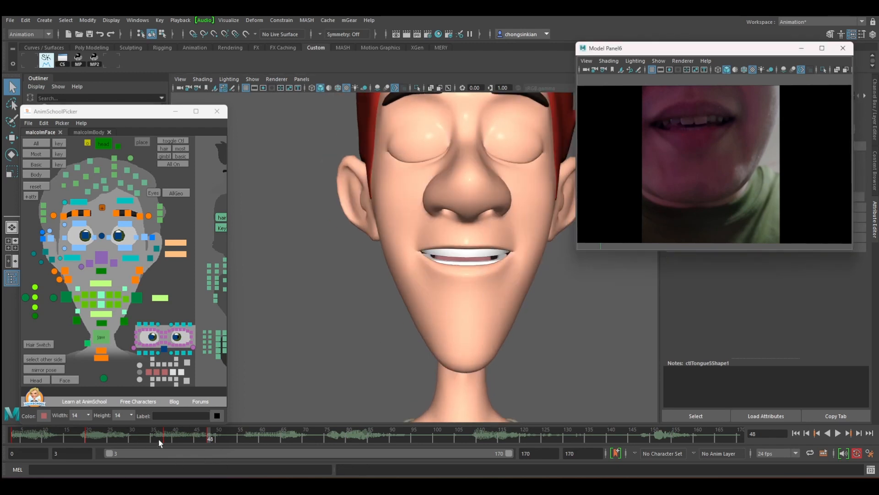
Scrub to frame 60, key all the facial controls there, and rotate the jaw open
drag(159, 438, 262, 432)
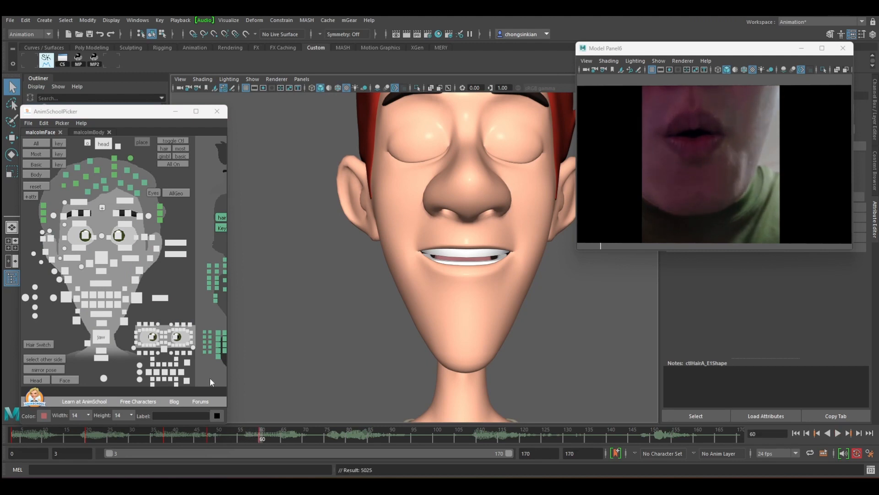
click(101, 337)
key(w)
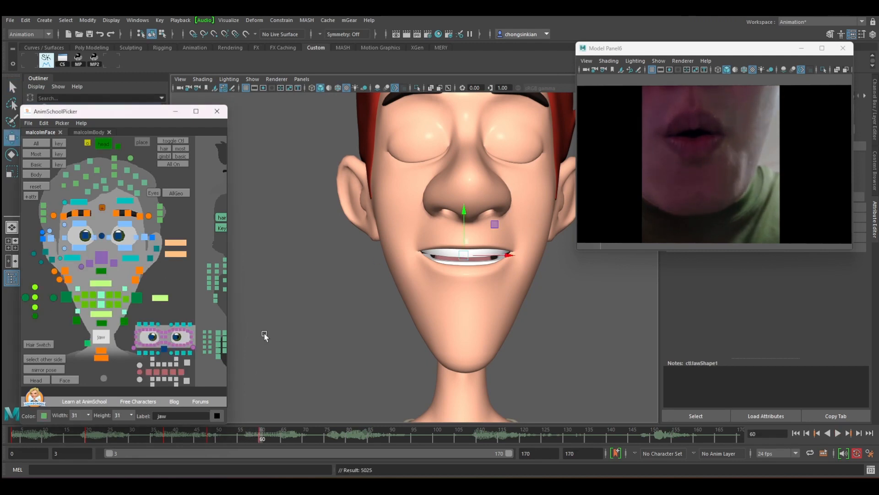
key(e)
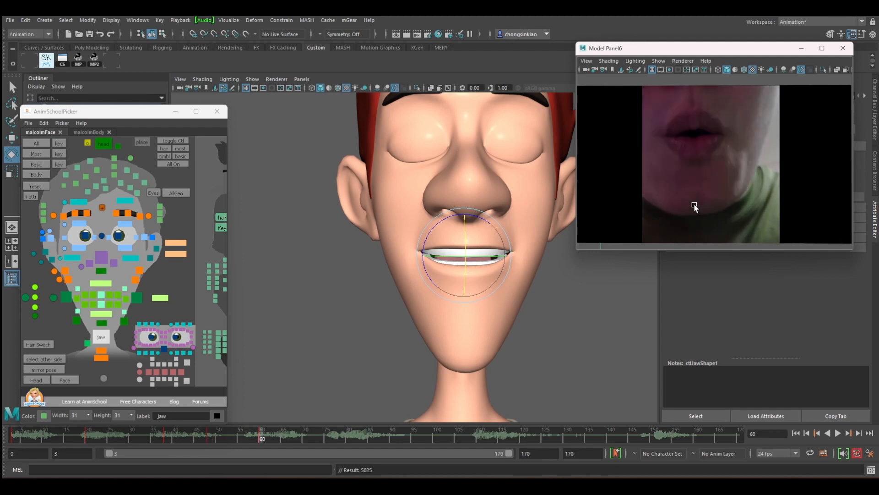
drag(463, 226, 464, 229)
Step through the keyed poses from frame 3 to frame 60, comparing the jaw opening with the mouth reference
key(comma)
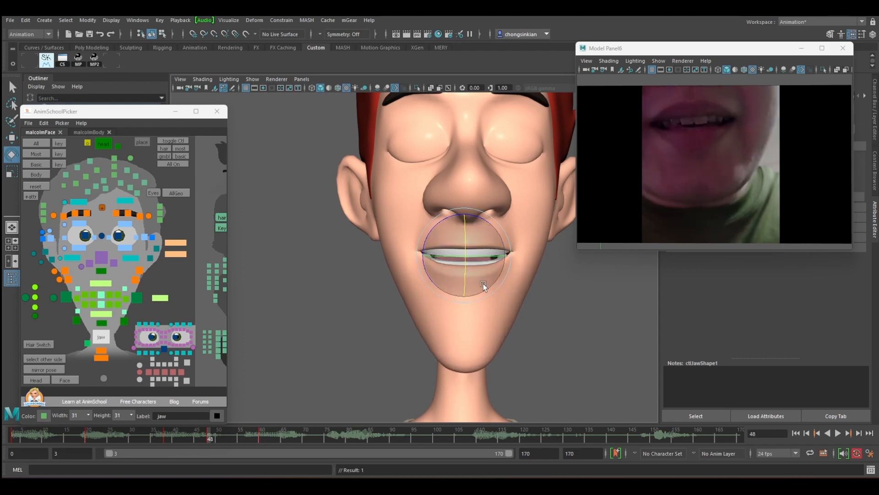
key(period)
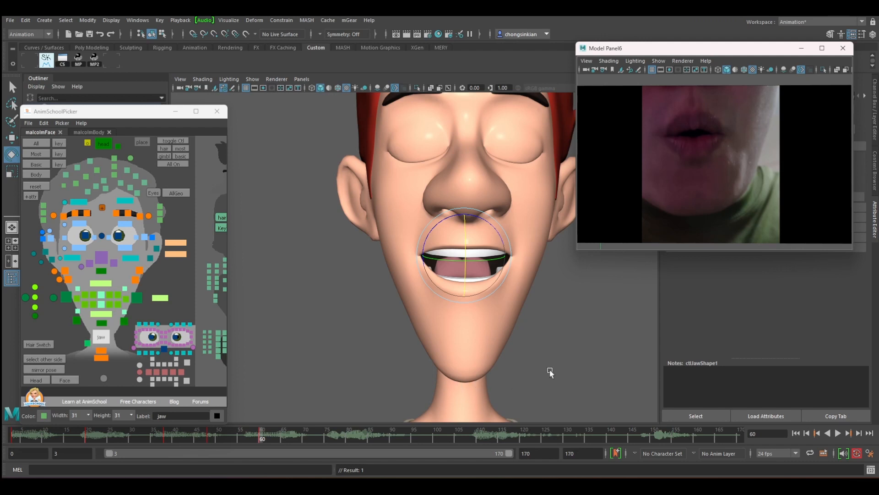
key(comma)
key(period)
key(comma)
key(period)
key(q)
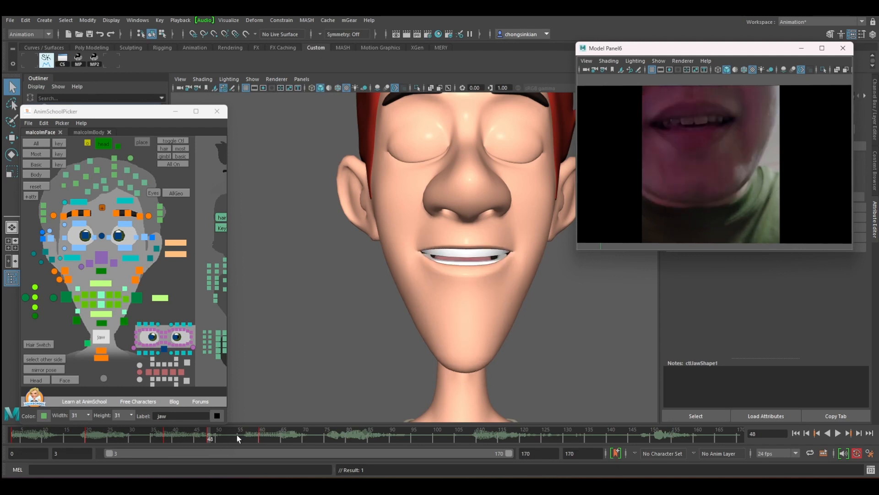
key(.)
key(.)
key(.)
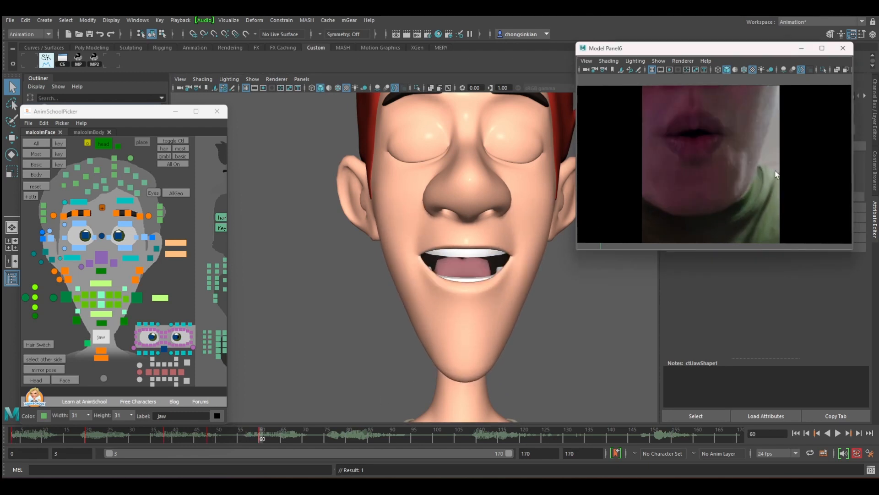
key(.)
key(.)
key(.)
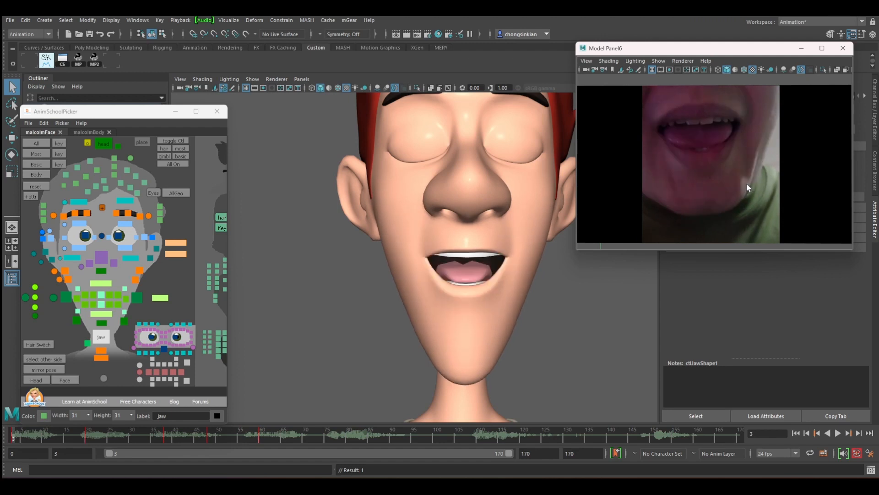
key(.)
key(.)
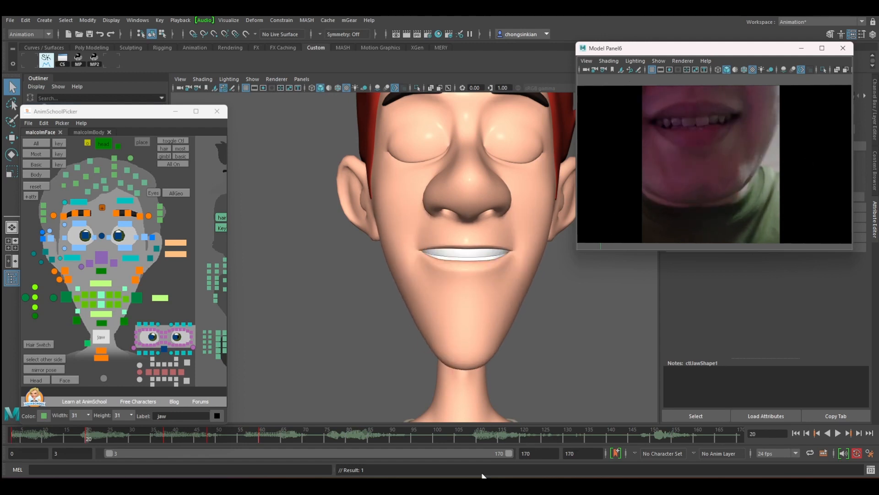
drag(250, 433, 262, 434)
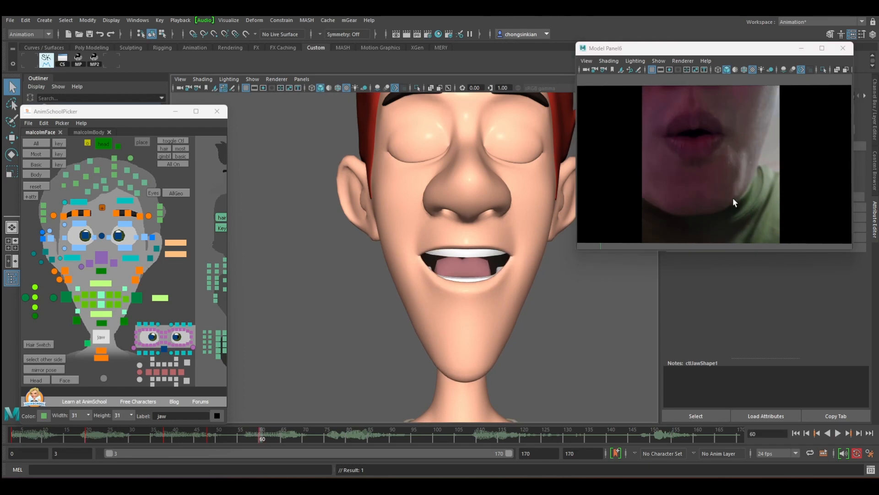
key(.)
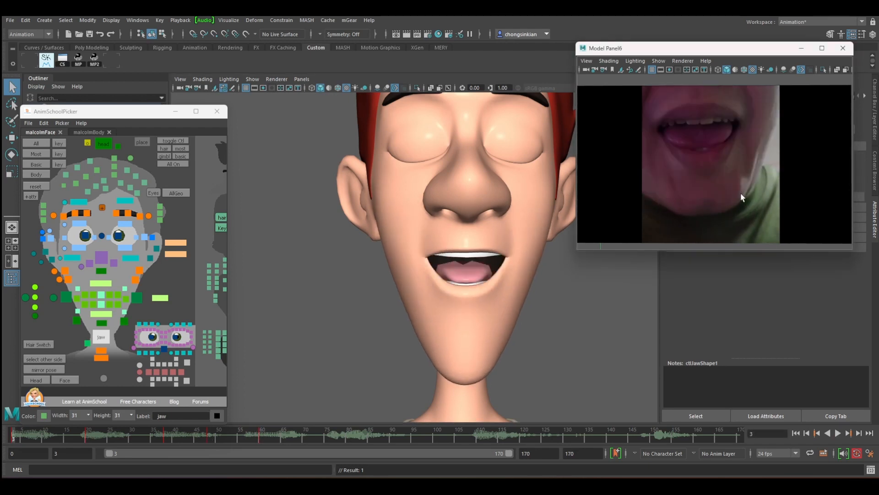
key(.)
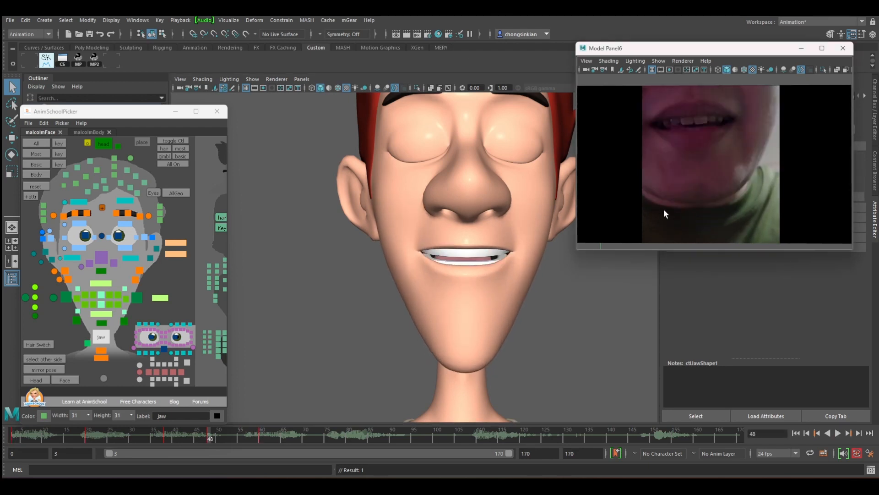
key(.)
key(.)
key(.)
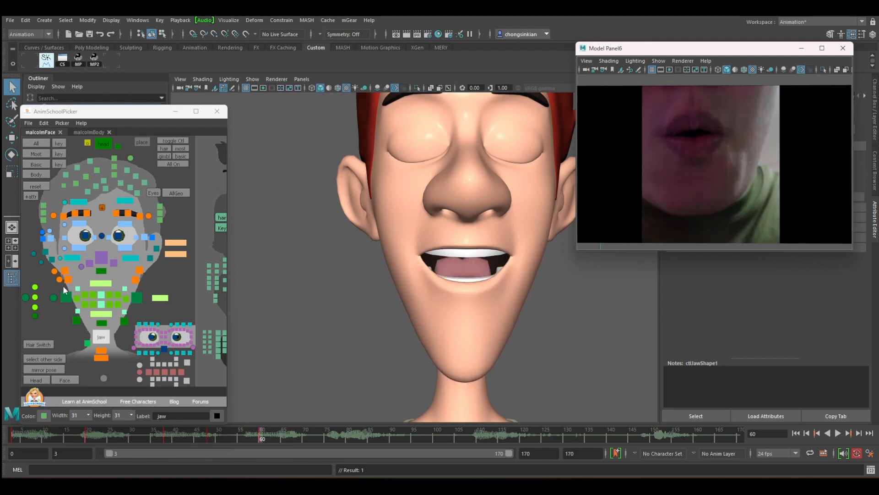
Pull both mouth corner controls forward at frame 60 to narrow the mouth into a rounded shape
click(66, 298)
key(.)
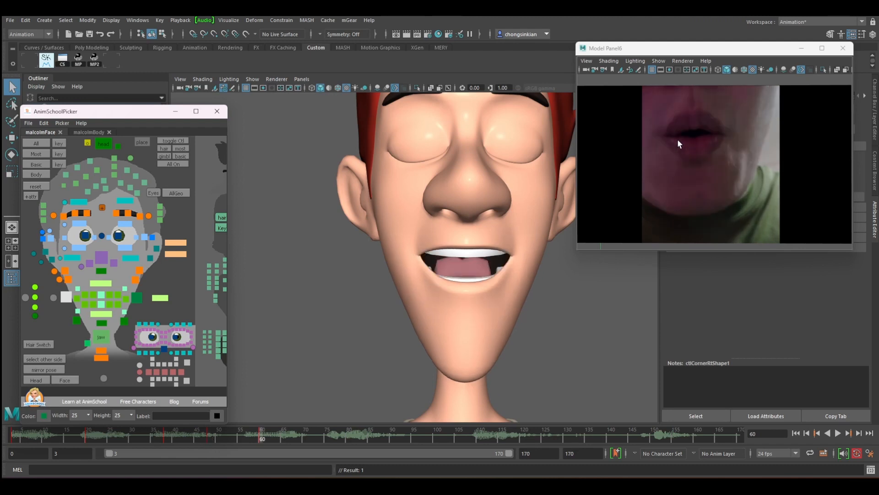
key(.)
key(w)
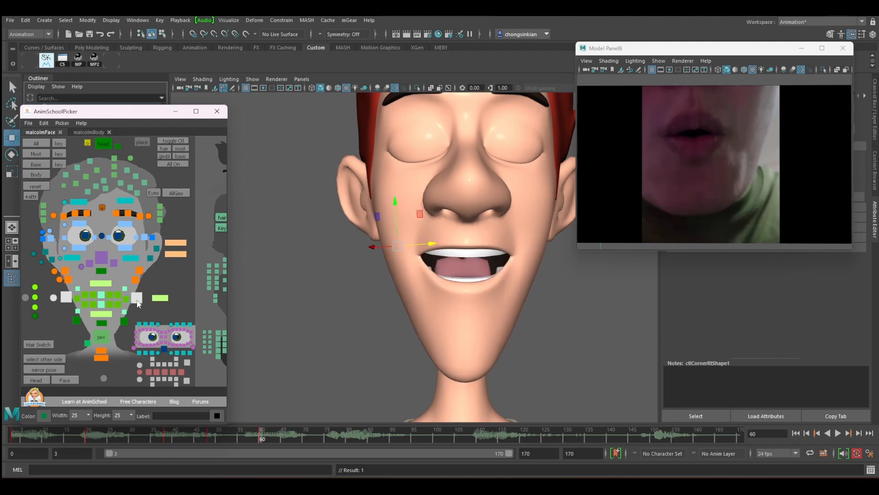
click(136, 298)
alt+drag(485, 235, 417, 245)
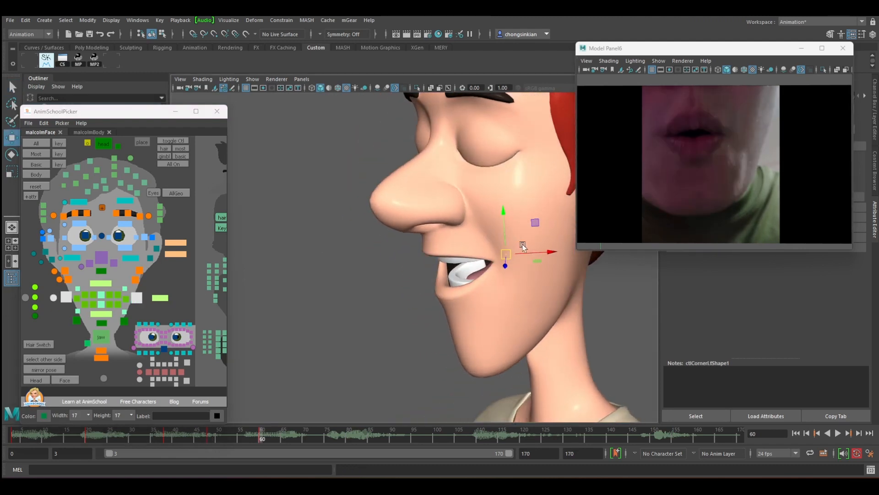
drag(547, 252, 499, 259)
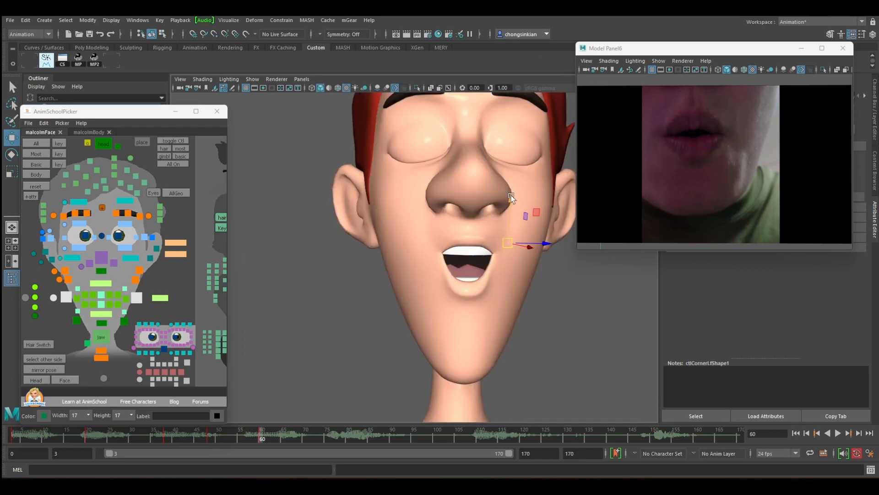
key(q)
mouse_move(492, 259)
alt+mouse_down()
mouse_move(473, 265)
mouse_move(486, 271)
alt+mouse_up()
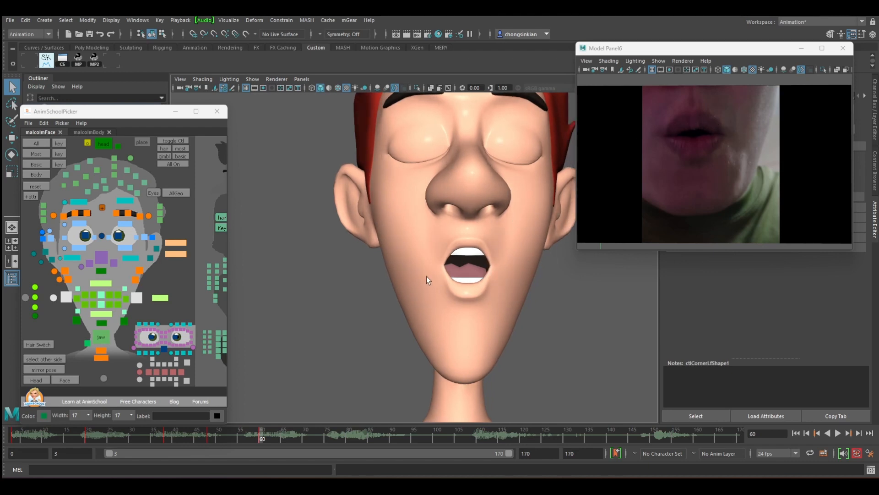
Lower the middle upper-lip control and raise the middle lower-lip control at frame 60 to reduce the mouth opening
click(97, 288)
key(w)
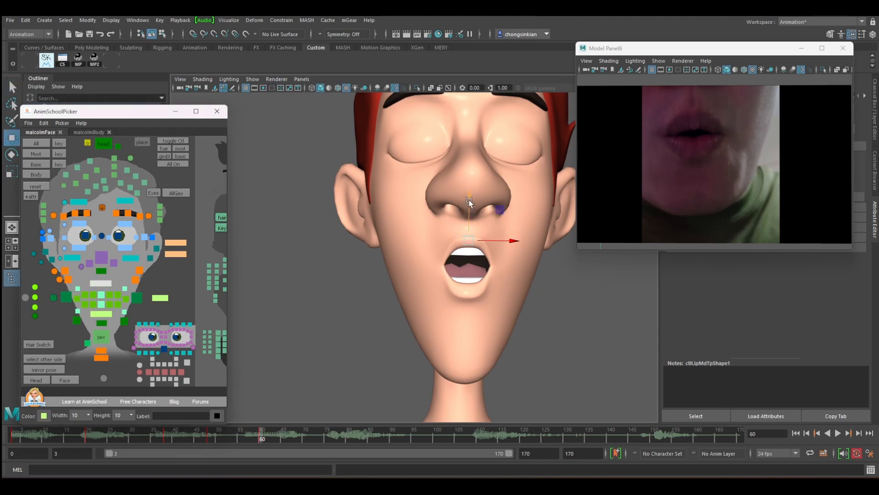
drag(469, 246, 470, 211)
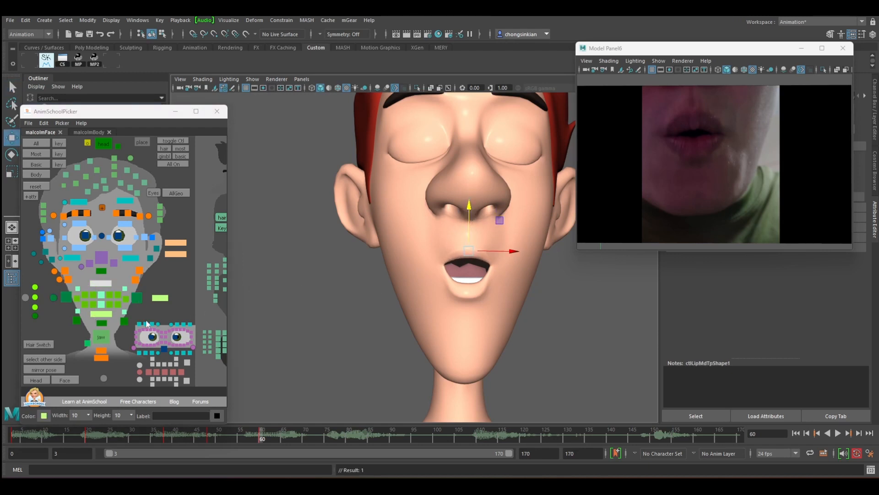
click(102, 315)
drag(467, 272, 471, 261)
key(q)
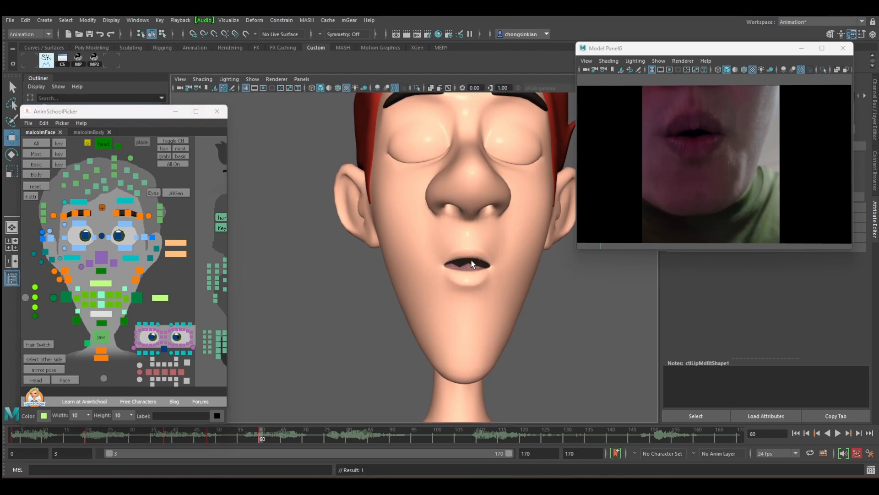
Enlarge the model's mouth and the reference image to compare the lip shapes at frame 60
alt+right_drag(416, 286, 664, 291)
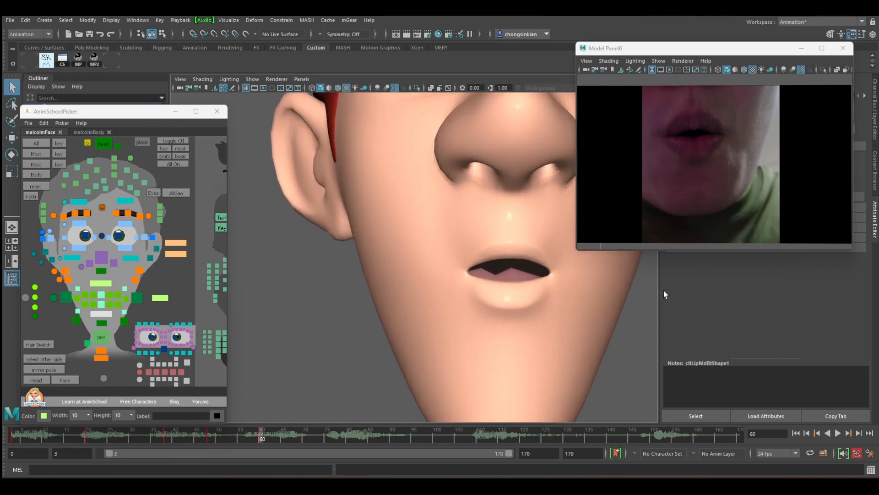
alt+middle_drag(467, 290, 372, 291)
alt+right_drag(372, 291, 494, 310)
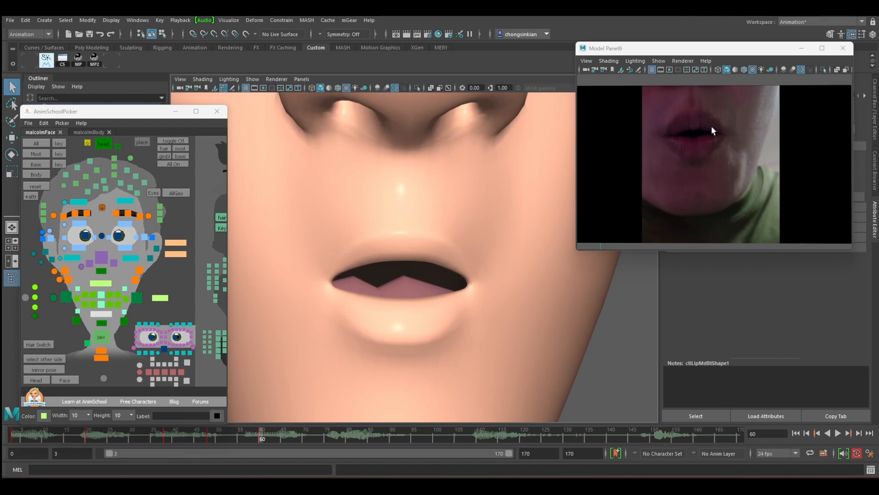
key(backslash)
right_drag(728, 143, 815, 144)
middle_drag(710, 142, 743, 186)
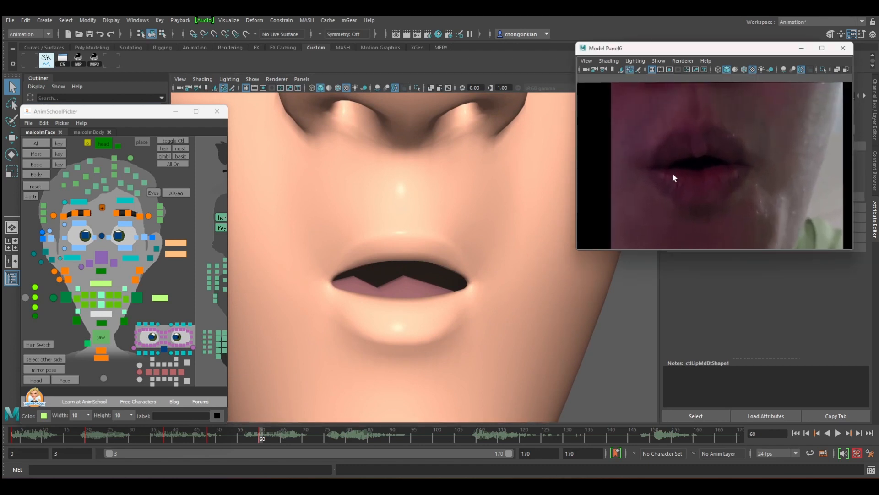
right_drag(672, 173, 791, 152)
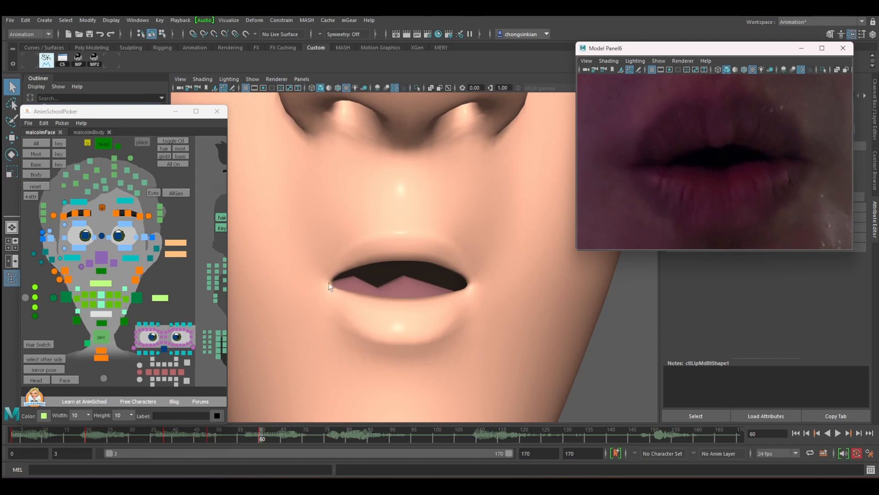
Adjust the outer upper- and lower-lip controls on the character's right side to taper the lips toward that mouth corner
click(84, 294)
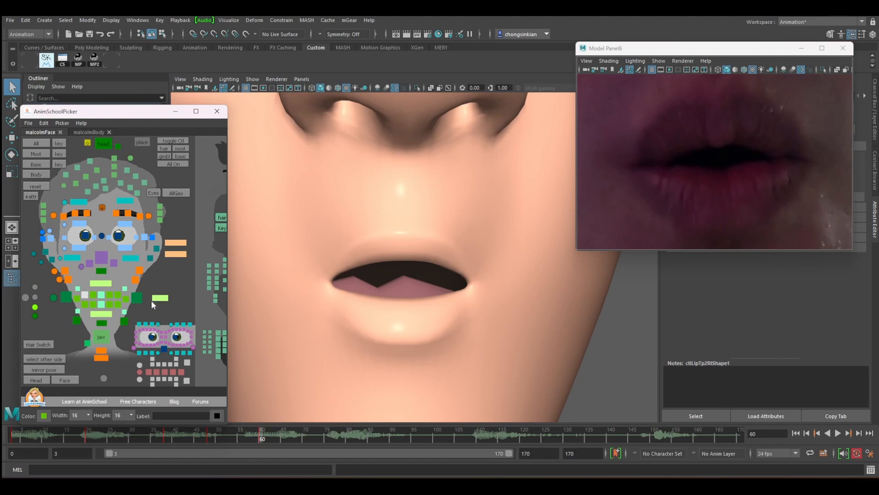
drag(97, 301, 83, 306)
key(w)
drag(329, 219, 329, 212)
key(q)
alt+middle_drag(338, 301, 387, 299)
alt+right_drag(387, 299, 494, 298)
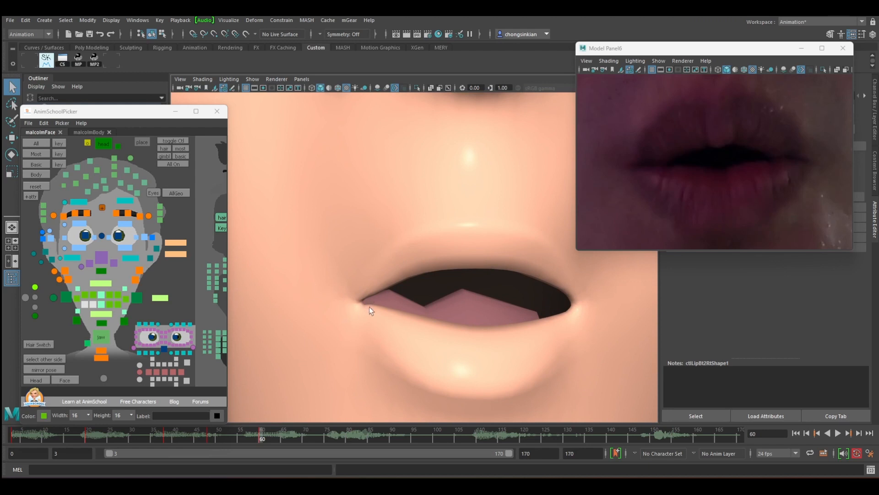
click(91, 295)
key(w)
drag(357, 235, 412, 299)
key(q)
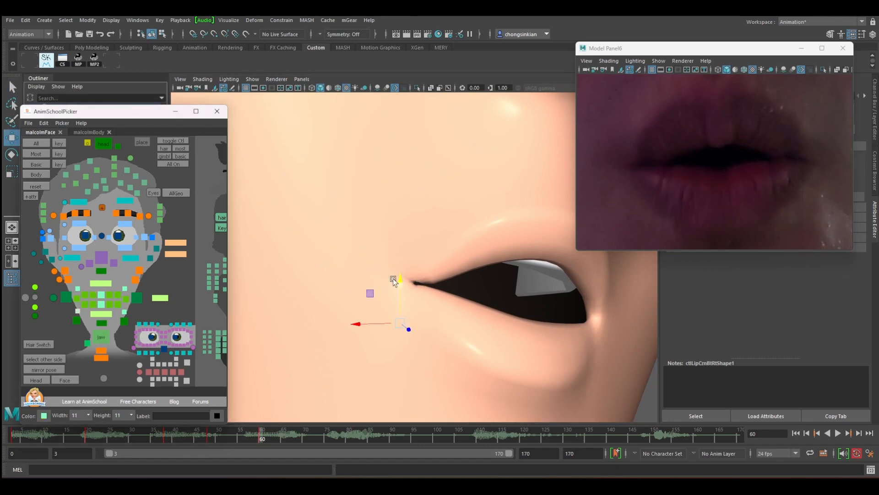
Raise the lower lip-corner control on the character's right side to pinch that end of the mouth together
click(402, 274)
key(w)
drag(402, 274, 404, 277)
key(q)
click(78, 288)
key(w)
alt+drag(520, 332, 471, 298)
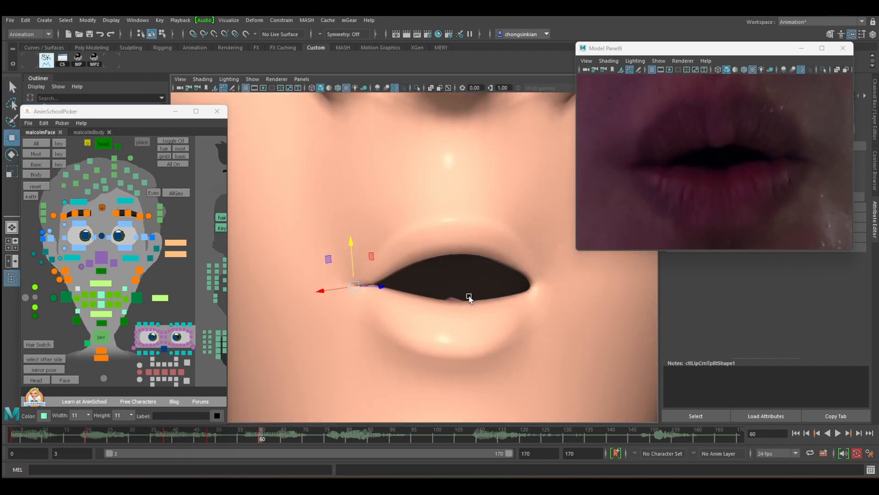
Lower the outer upper-lip controls and raise the outer lower-lip controls on the character's left side
click(120, 294)
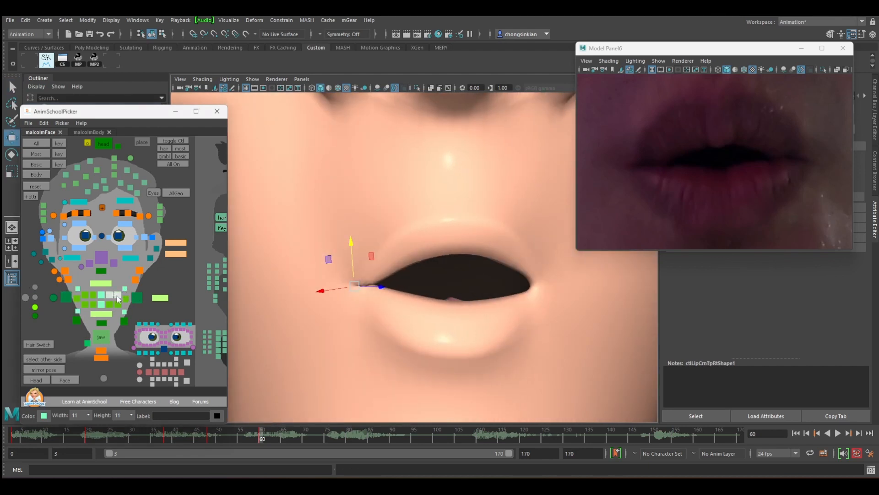
drag(534, 212, 509, 224)
drag(106, 308, 120, 303)
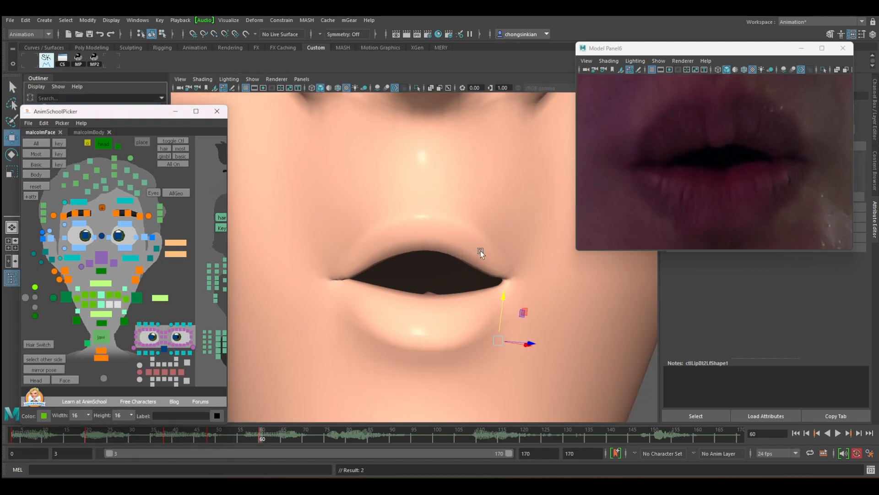
Raise the lower lip-corner control on the character's left side to match the pinched opposite corner
alt+drag(502, 295, 254, 311)
key(q)
key(w)
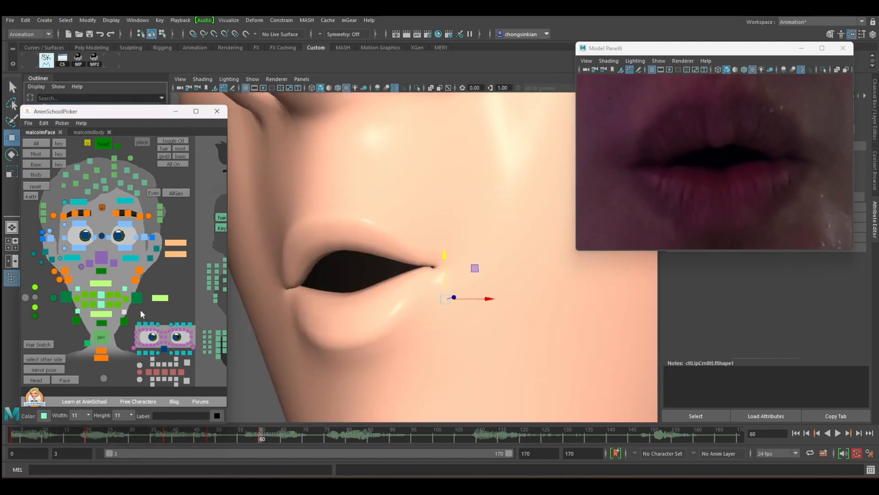
click(447, 250)
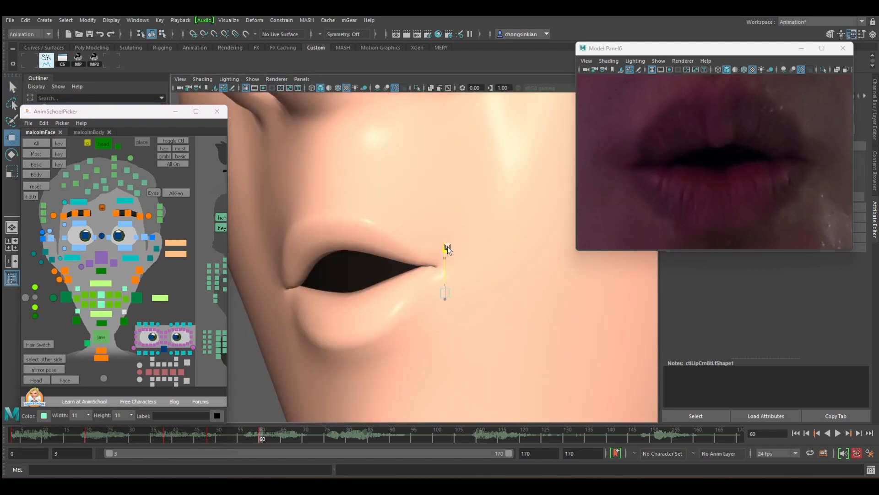
alt+drag(447, 250, 714, 183)
key(q)
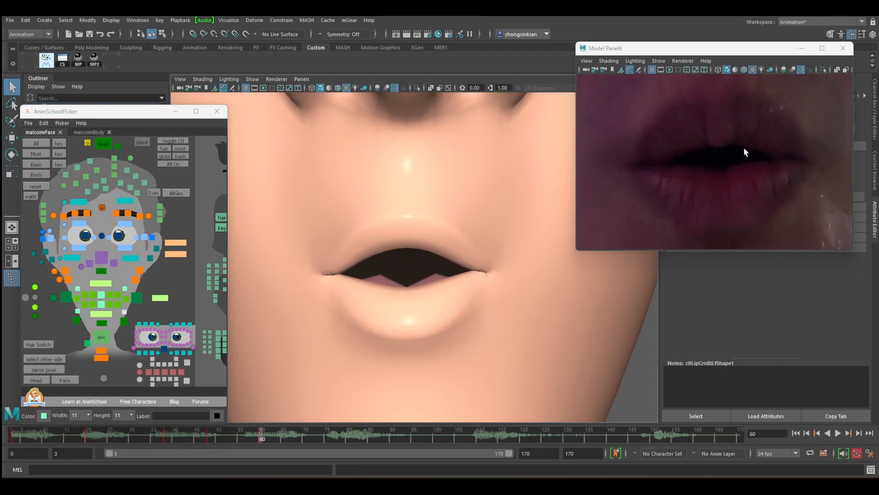
Lower the centre upper-lip control to flatten the peak of the mouth opening at frame 60
click(406, 267)
key(w)
drag(408, 220, 411, 218)
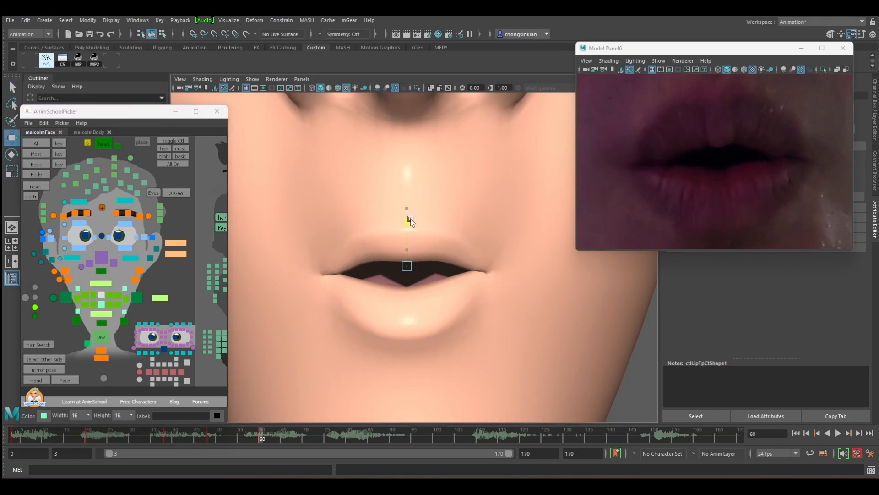
key(q)
Move the pair of inner lower-lip controls toward the centre to make the lower lip narrower and rounder
click(93, 299)
click(96, 306)
click(110, 304)
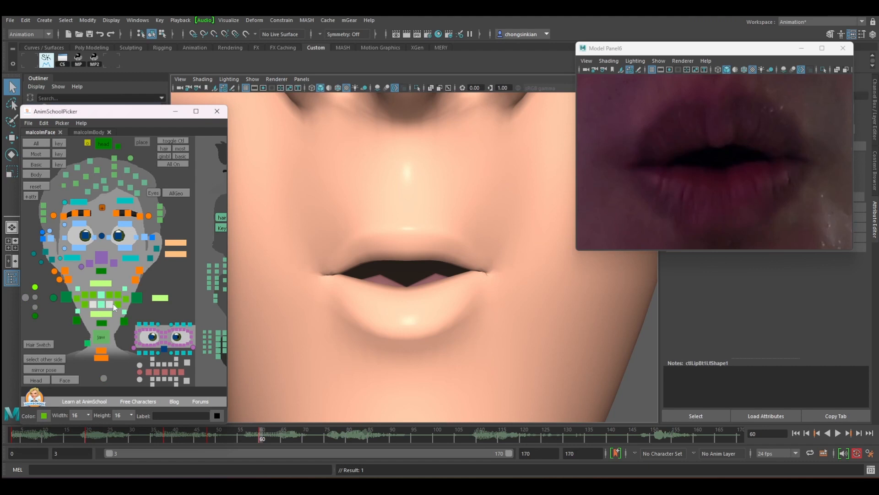
key(w)
drag(466, 285, 468, 286)
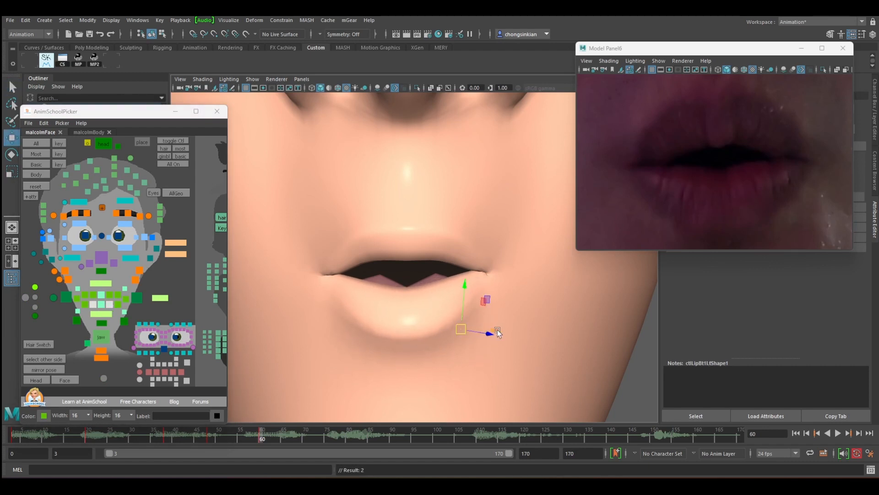
mouse_move(495, 330)
mouse_down()
mouse_move(477, 332)
mouse_move(484, 326)
mouse_up()
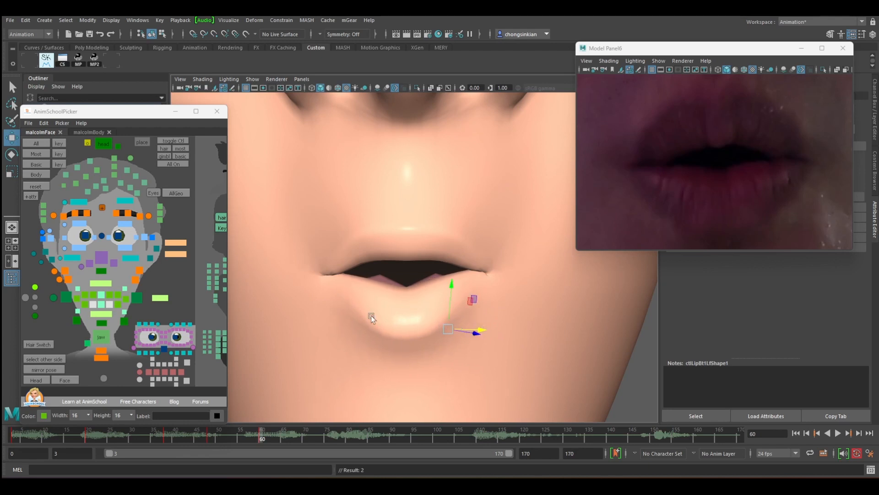
Raise the pair of inner upper-lip controls slightly and fine-tune their sideways position
click(93, 295)
shift+click(110, 296)
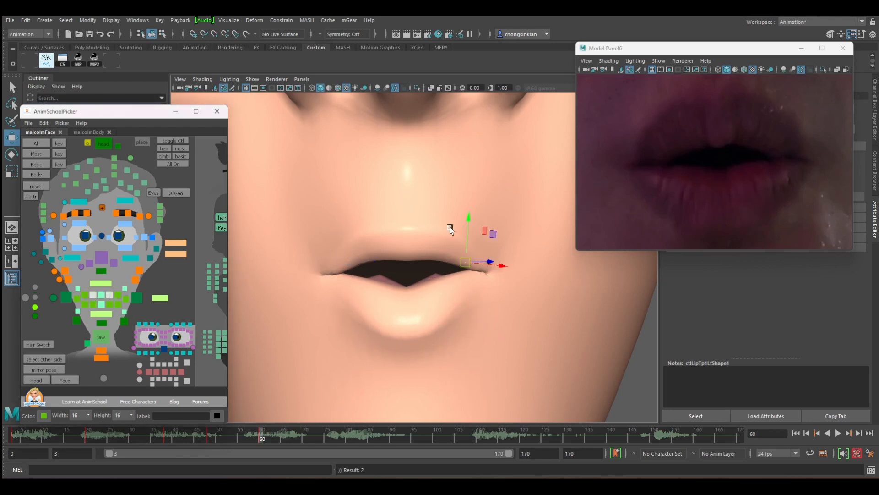
drag(467, 222, 471, 217)
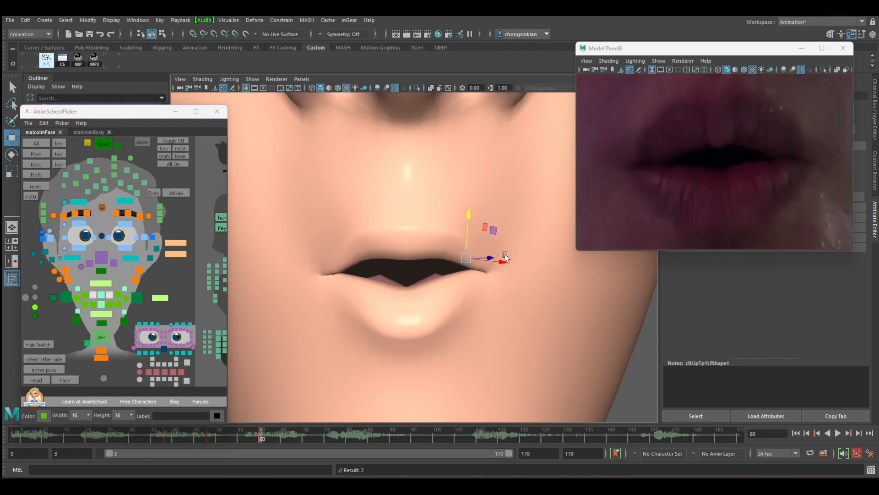
mouse_move(502, 261)
mouse_down()
mouse_move(492, 262)
mouse_move(502, 264)
mouse_up()
Lower the pair of inner lower-lip controls slightly and raise the centre upper-lip control to open the mouth's middle
click(95, 306)
click(110, 305)
click(388, 293)
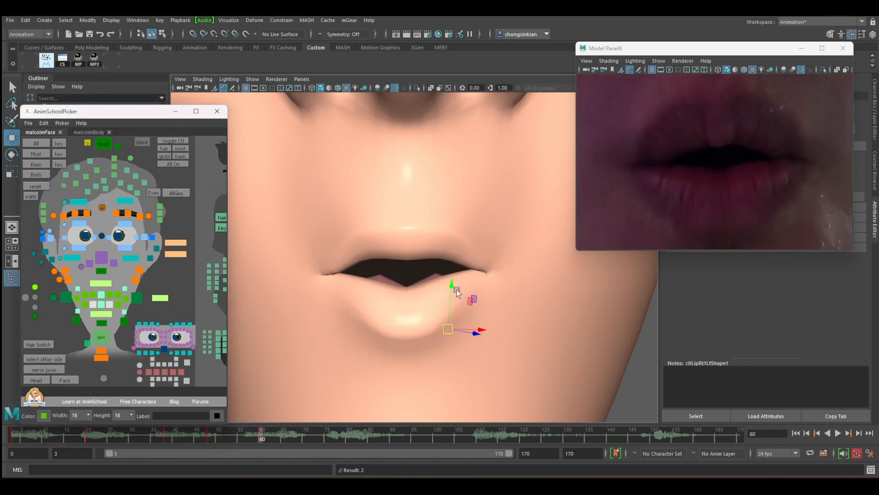
drag(457, 289, 453, 293)
click(102, 294)
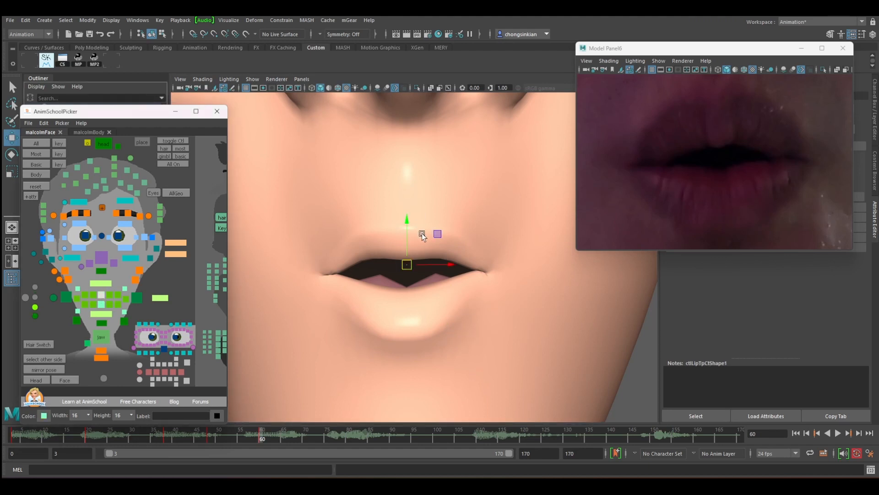
drag(408, 225, 414, 227)
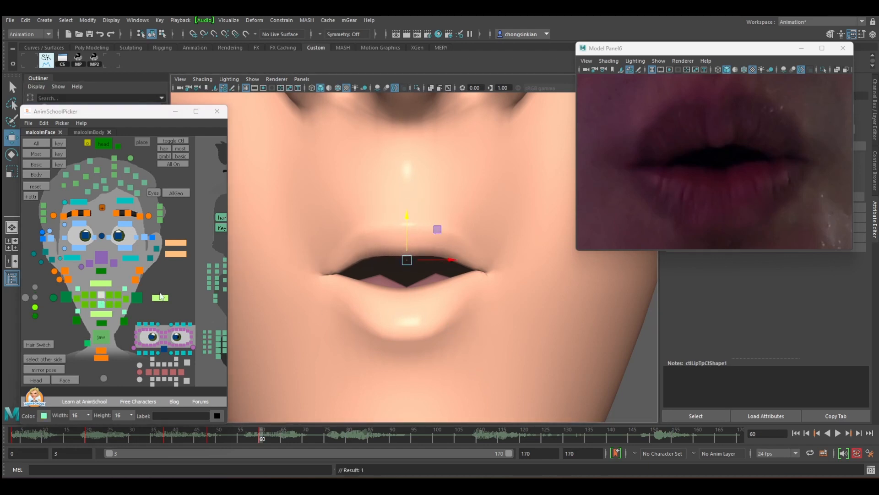
Fine-tune the height of the inner lower-lip controls and check the mouth shape against the reference from several angles
click(97, 304)
drag(454, 296, 453, 290)
key(q)
alt+right_drag(423, 291, 411, 291)
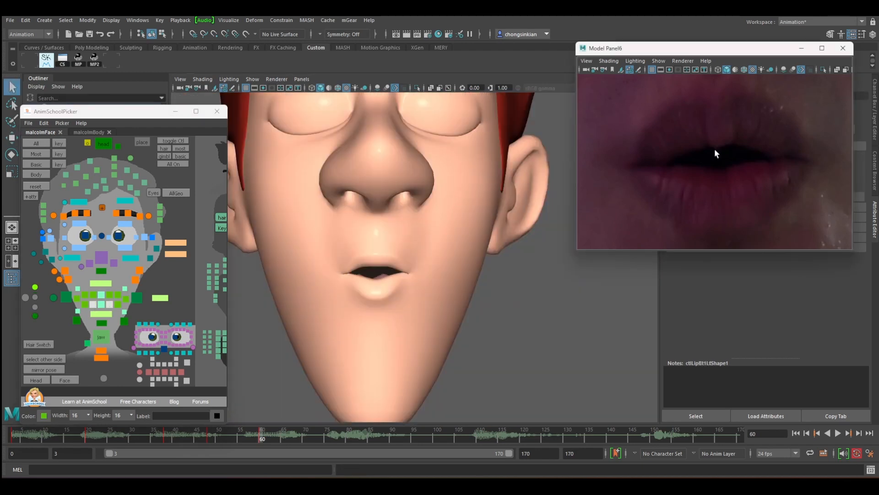
alt+drag(397, 288, 384, 285)
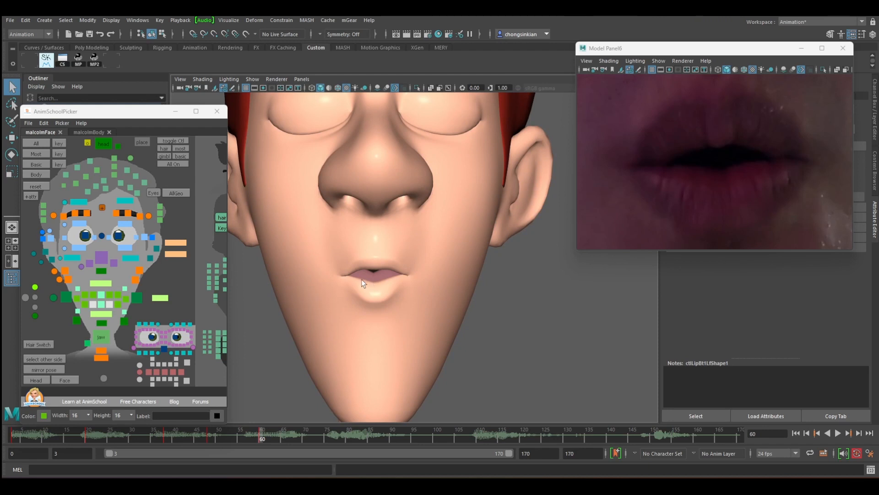
alt+drag(414, 310, 387, 287)
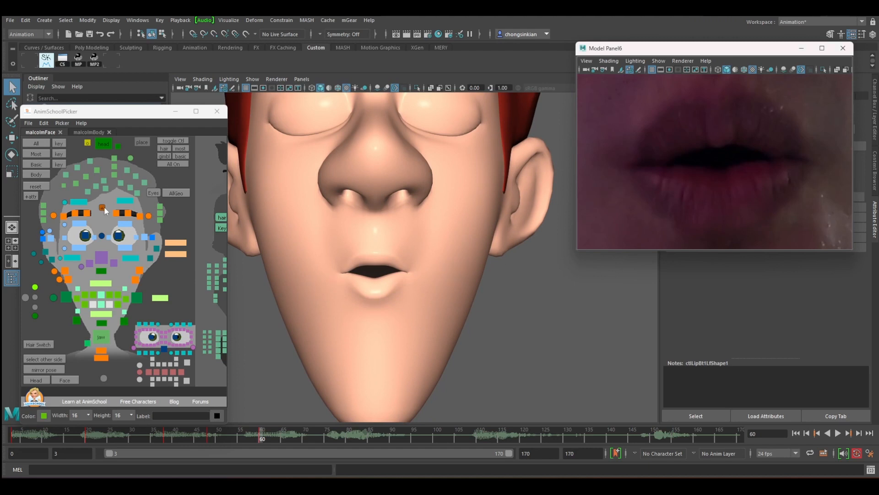
Key all the facial controls at frame 60 and again at frame 82, with the full mouth reference in view
click(35, 143)
key(s)
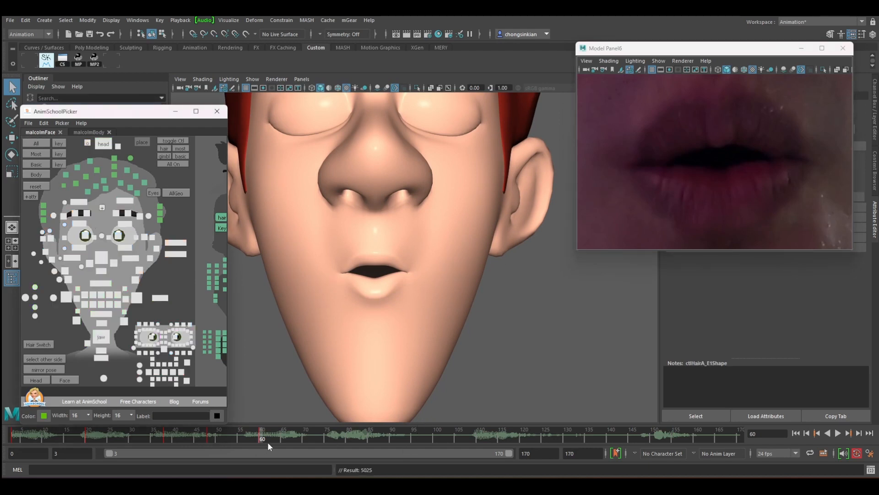
key(backslash)
mouse_move(268, 436)
mouse_down()
mouse_move(408, 437)
mouse_move(210, 438)
mouse_move(358, 438)
mouse_up()
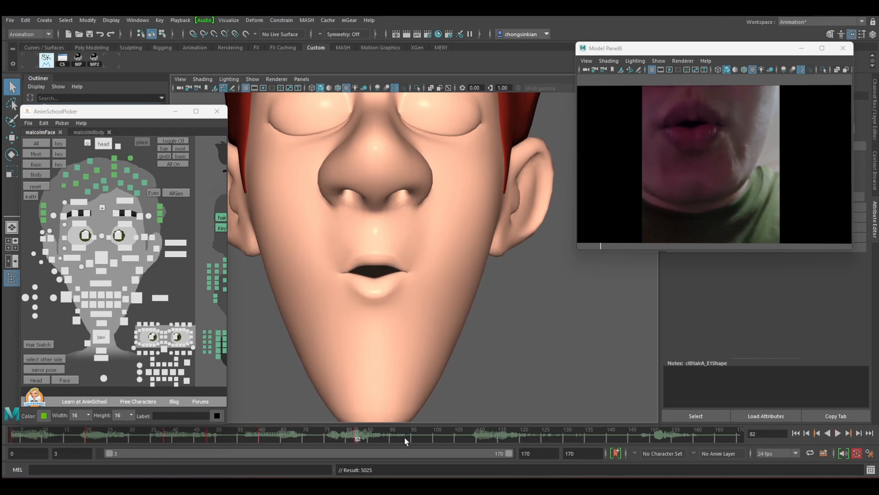
Step back and forth between the keys at frames 60 and 82, comparing the mouth reference at each
mouse_move(262, 436)
mouse_down()
mouse_move(228, 436)
mouse_move(259, 435)
mouse_up()
key(period)
key(comma)
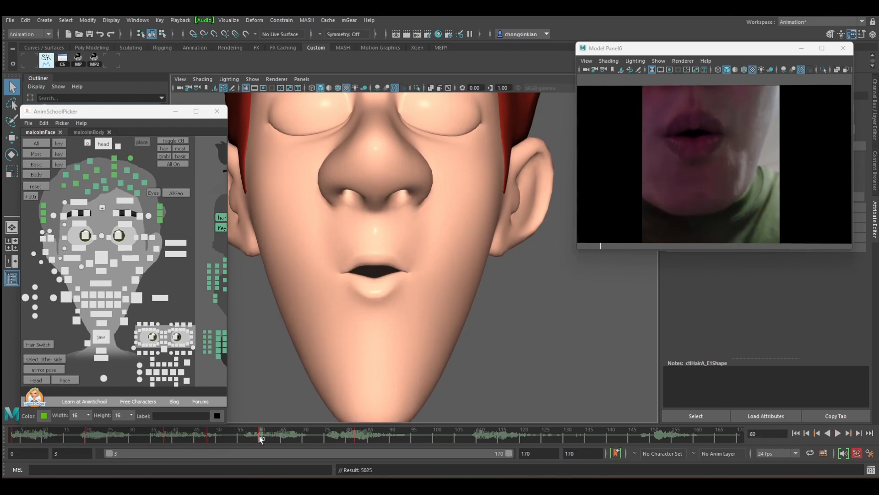
key(period)
key(comma)
key(period)
key(comma)
key(period)
key(comma)
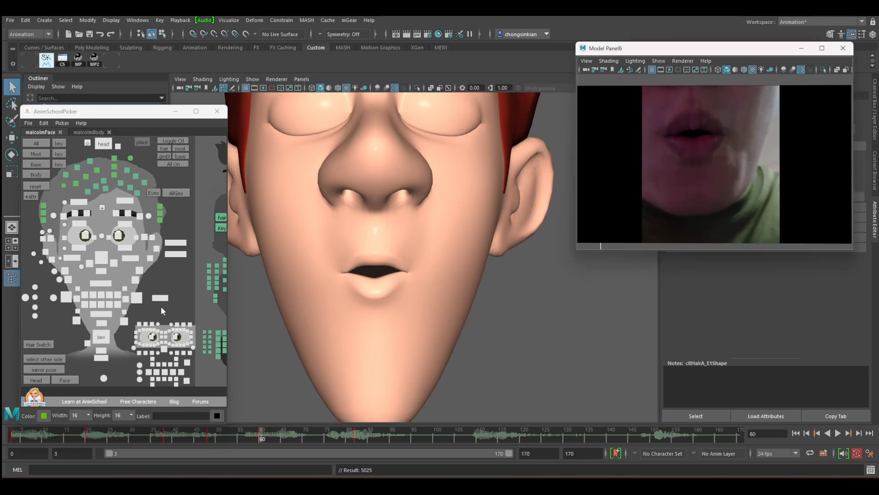
Rotate the jaw control upward at frame 82 to close the mouth, key it, and check the whole lower face
click(101, 337)
key(period)
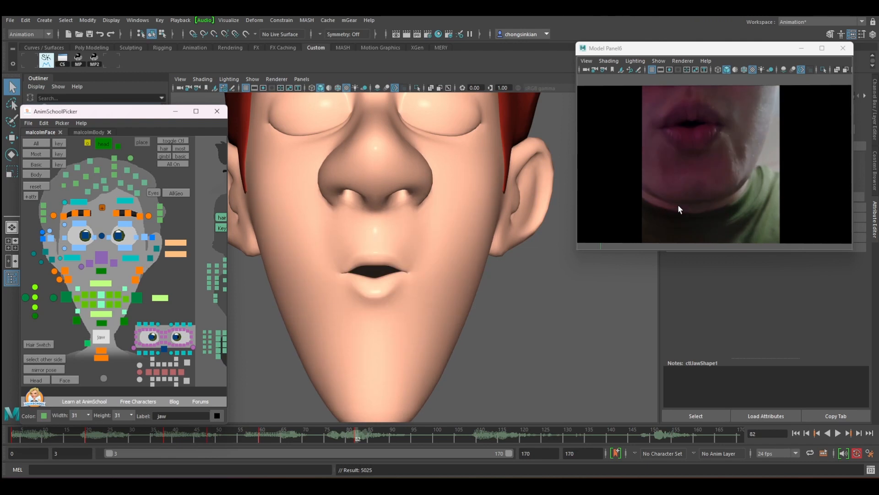
key(e)
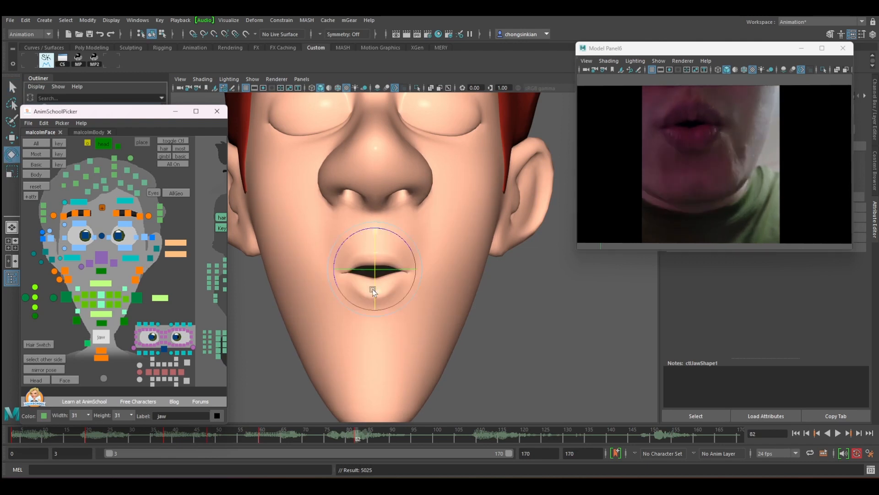
drag(374, 289, 374, 287)
key(s)
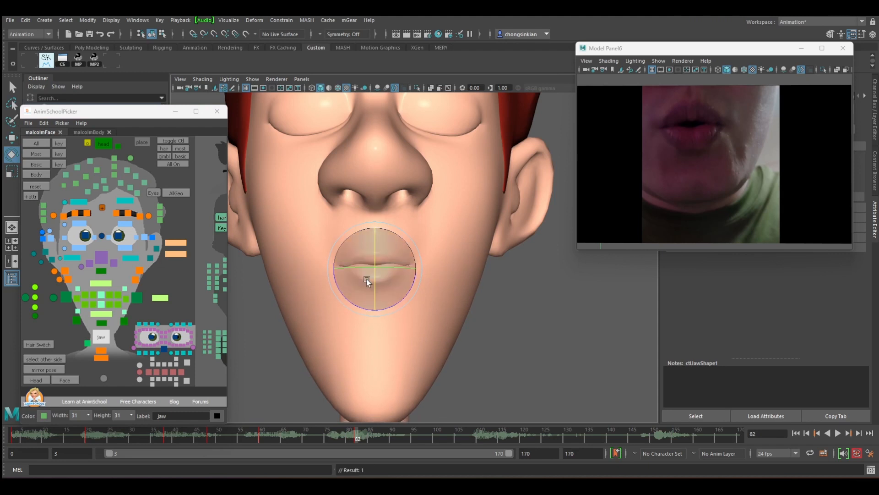
key(q)
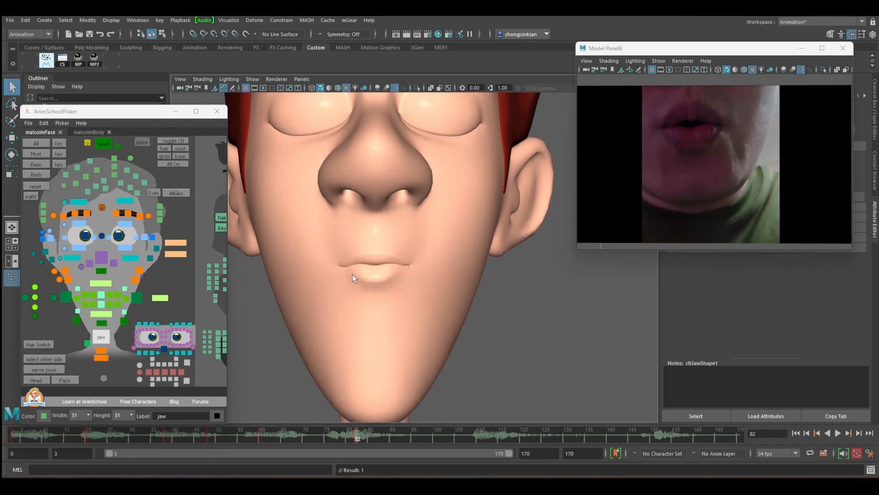
alt+right_drag(485, 351, 362, 341)
alt+middle_drag(362, 341, 378, 241)
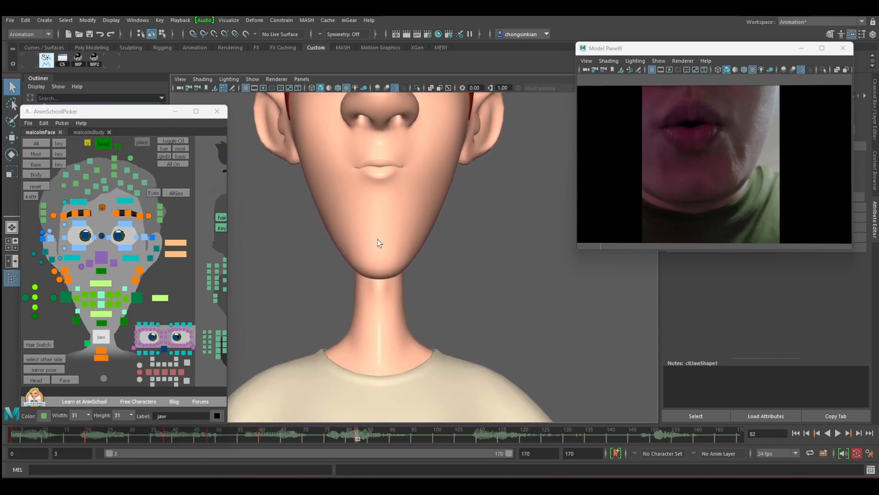
alt+drag(378, 241, 382, 243)
alt+middle_drag(382, 243, 378, 290)
alt+right_drag(311, 302, 388, 355)
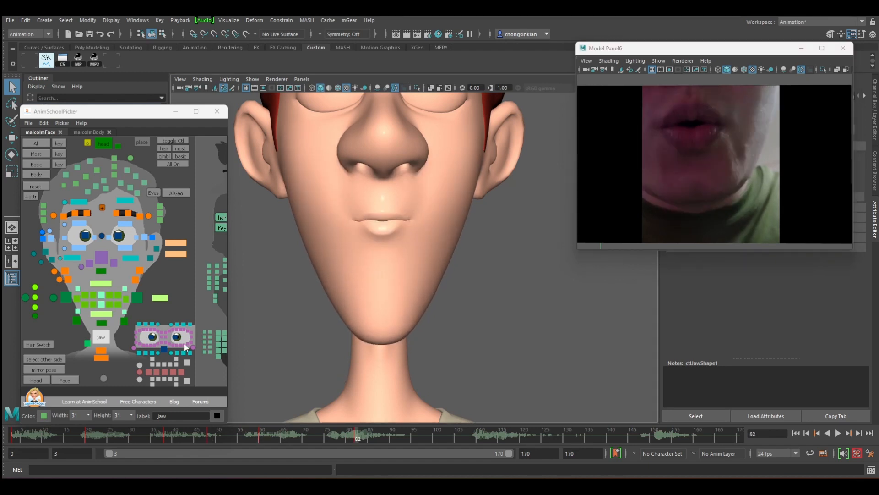
Fine-tune the rotation of the jaw control at frame 82 to match the nearly closed mouth in the reference
click(102, 338)
key(e)
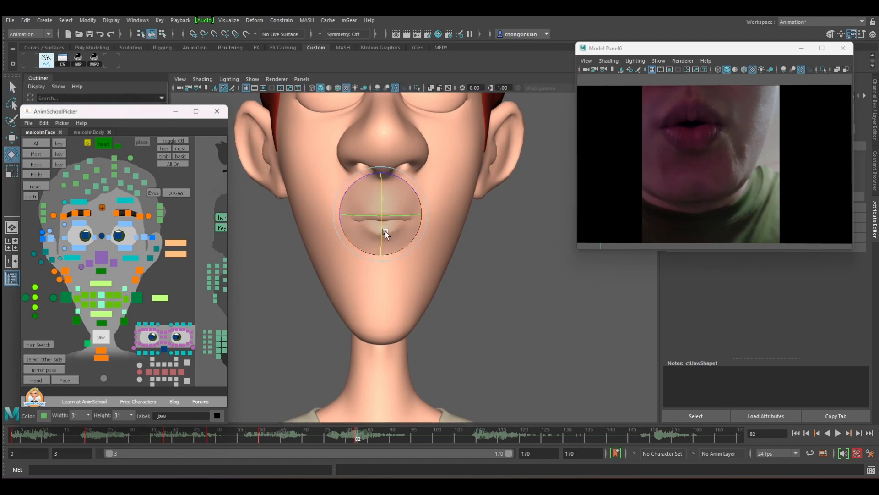
drag(384, 234, 381, 238)
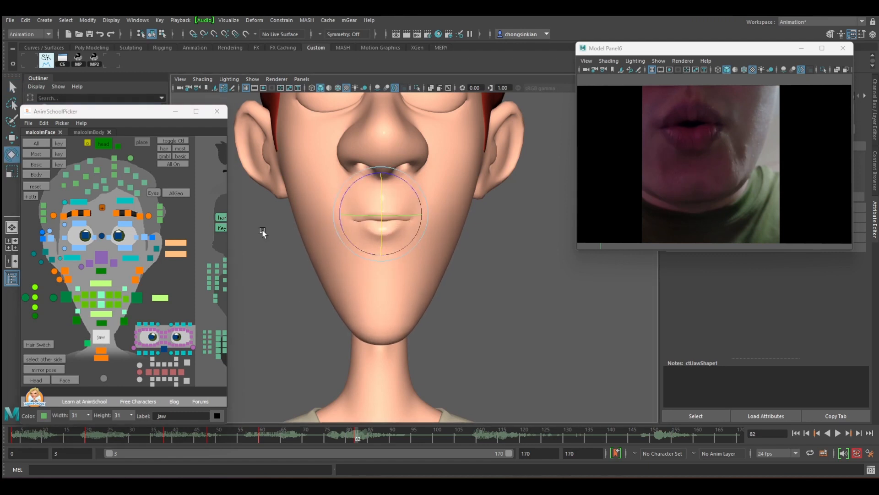
Check both mouth-corner controls against the reference at frames 60 and 82, viewing the mouth from several angles
click(69, 296)
key(w)
key(comma)
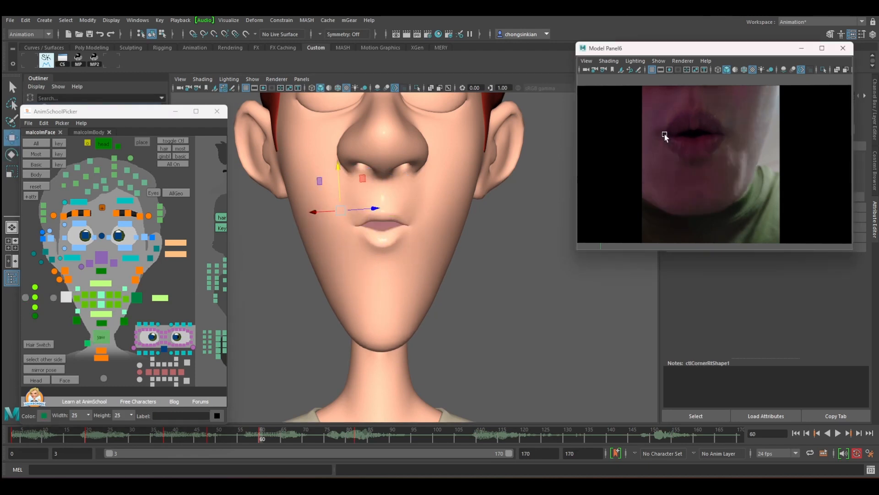
key(period)
key(comma)
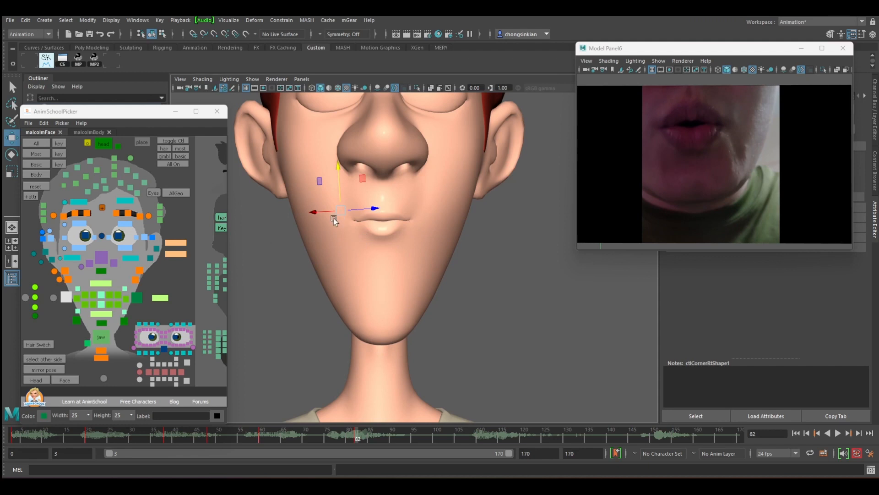
click(136, 299)
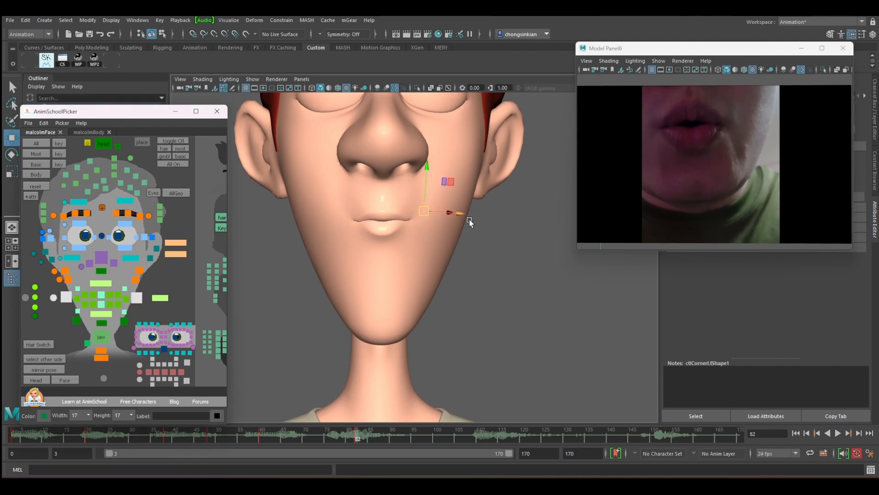
alt+drag(469, 218, 451, 214)
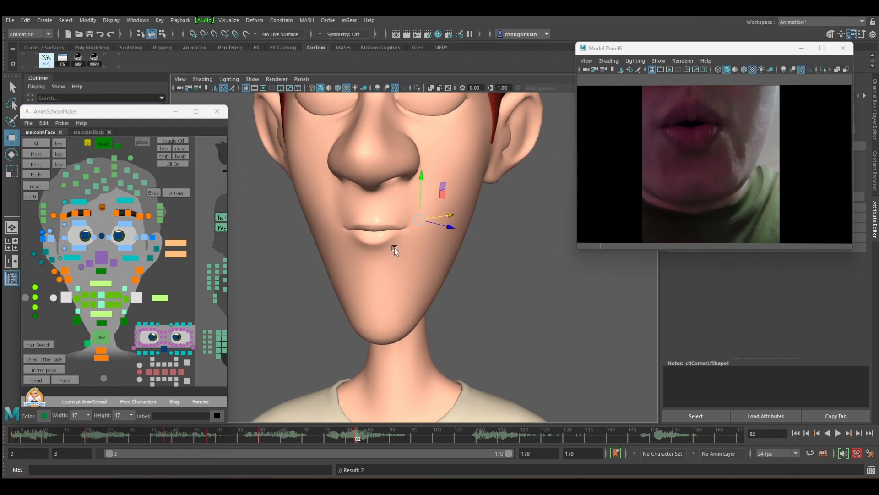
mouse_move(393, 245)
alt+mouse_down()
mouse_move(369, 247)
mouse_move(378, 243)
alt+mouse_up()
alt+right_drag(322, 245, 446, 246)
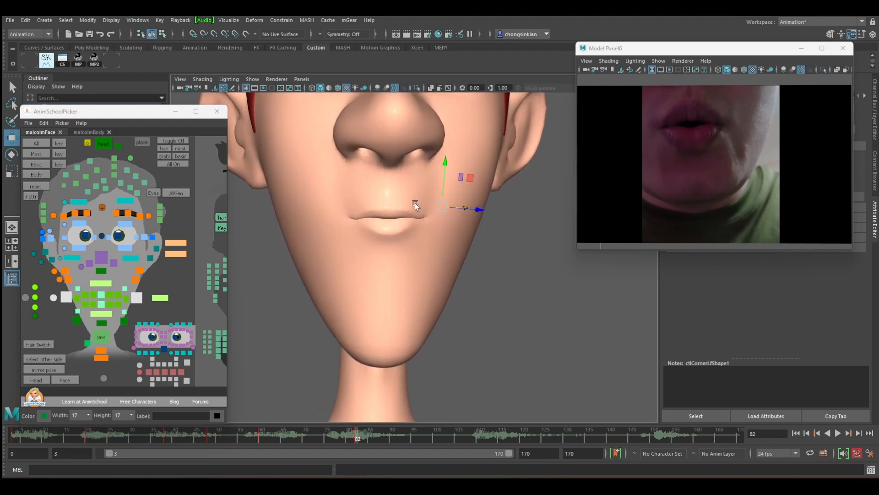
Raise the middle upper-lip control slightly and lower the middle lower-lip control at frame 82 to part the lips
click(101, 283)
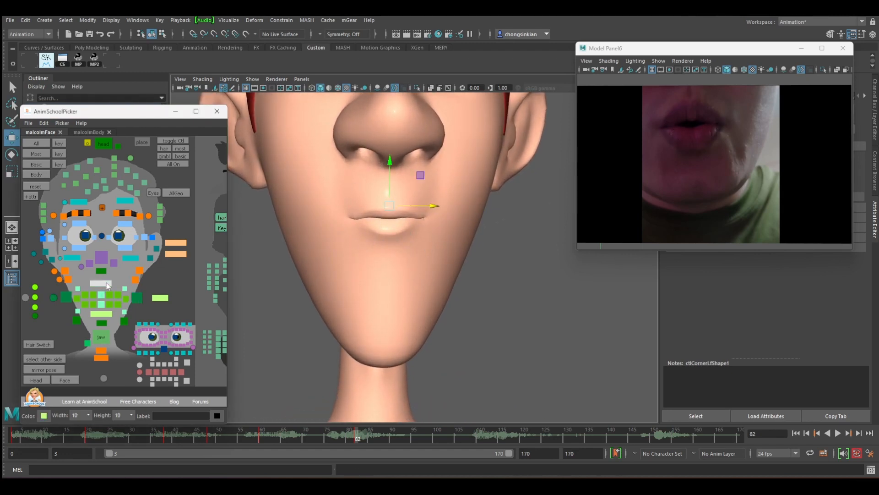
drag(393, 165, 392, 163)
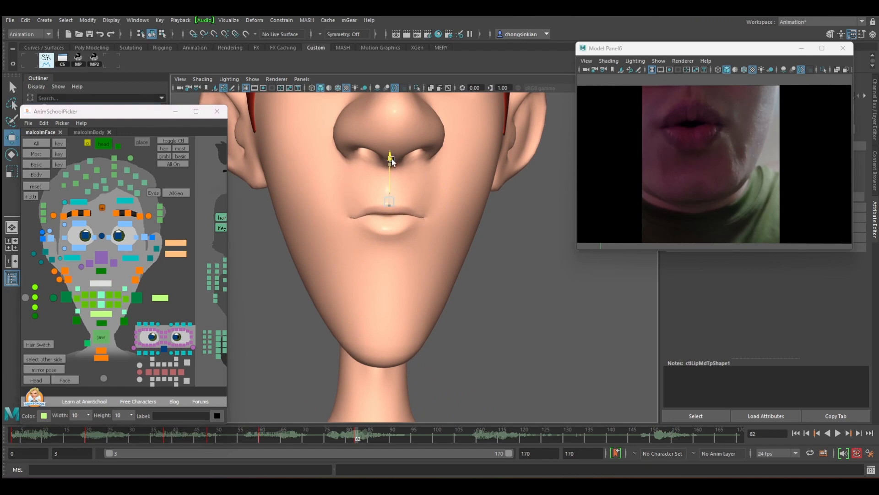
key(q)
click(102, 315)
key(w)
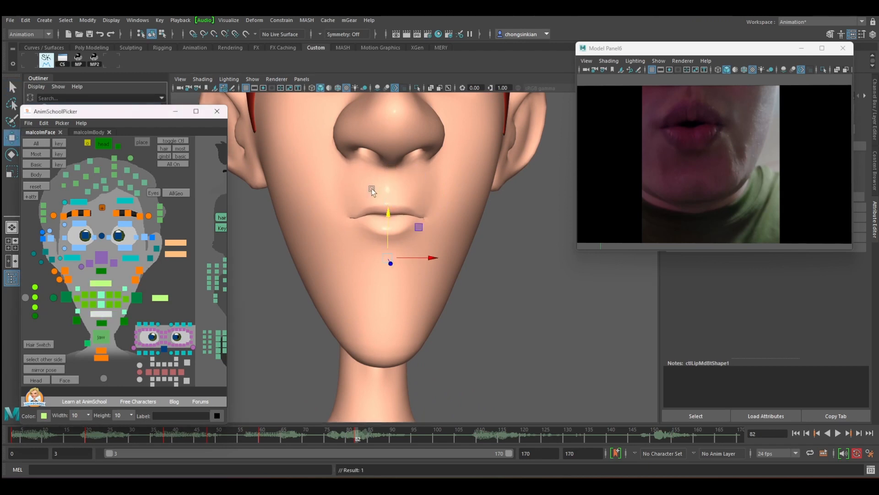
drag(395, 211, 392, 216)
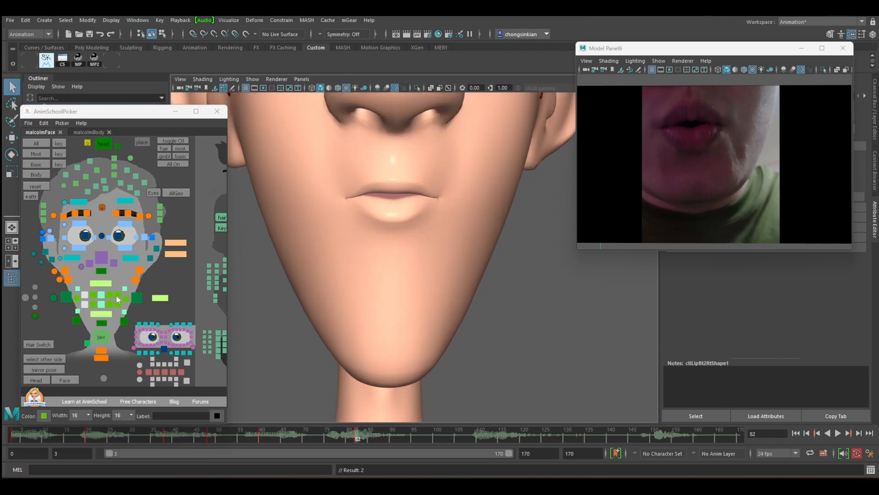
Adjust the height of the paired upper and lower lip controls near the character's left mouth corner at frame 82
click(118, 295)
shift+click(118, 304)
key(w)
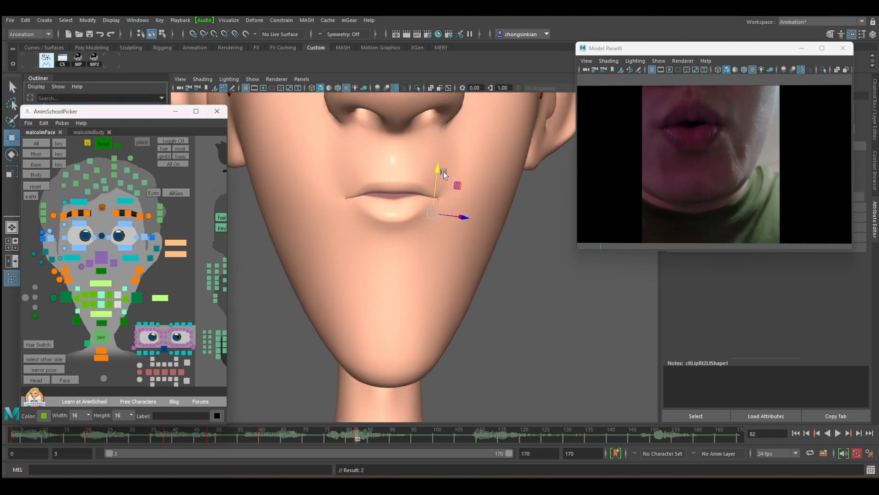
Nudge the outer lip controls on the character's left upward at frame 82 and preview the mouth motion
drag(440, 171, 438, 169)
key(q)
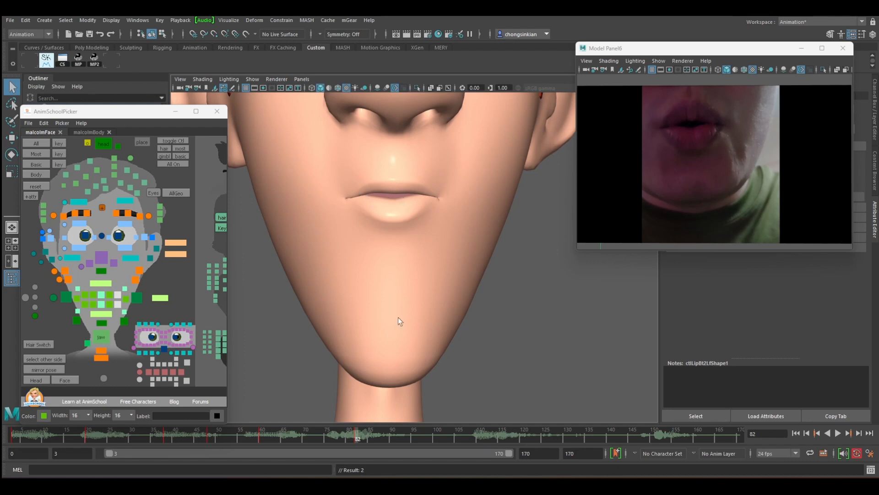
key(comma)
key(alt+v)
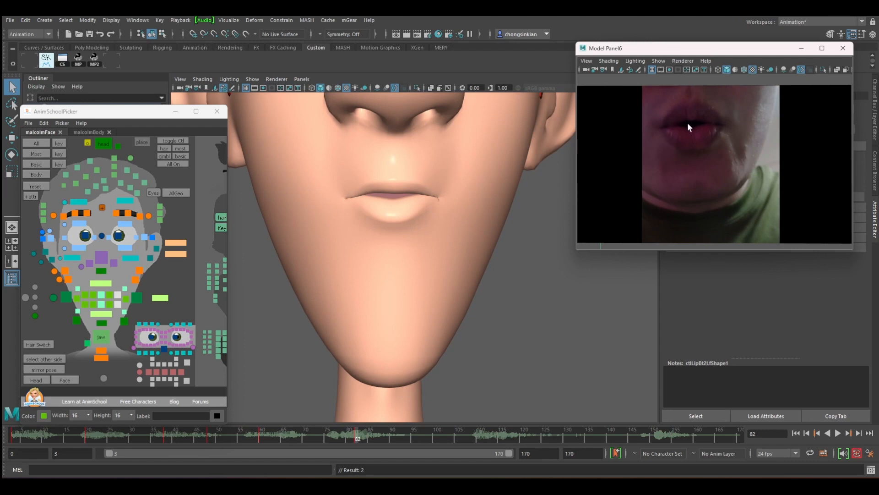
Raise the center upper-lip control slightly and fine-tune the height of the center lower-lip control at frame 82
click(101, 294)
key(w)
drag(394, 156, 395, 154)
key(q)
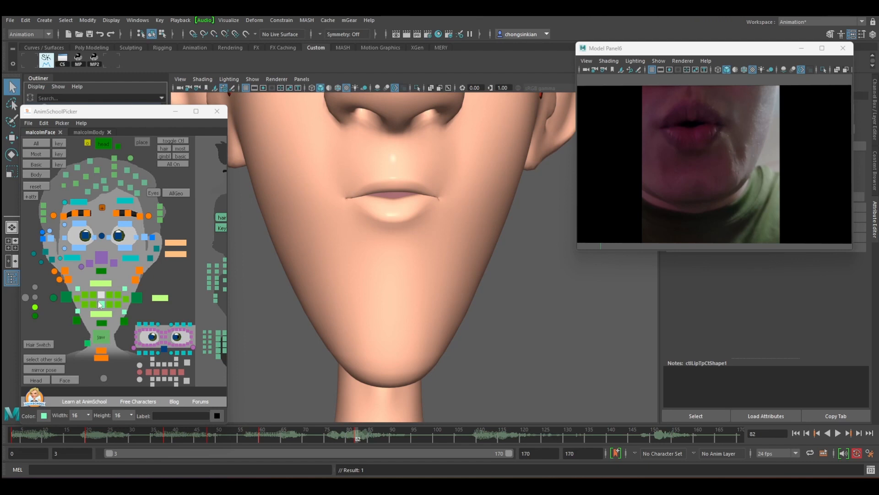
click(101, 305)
key(w)
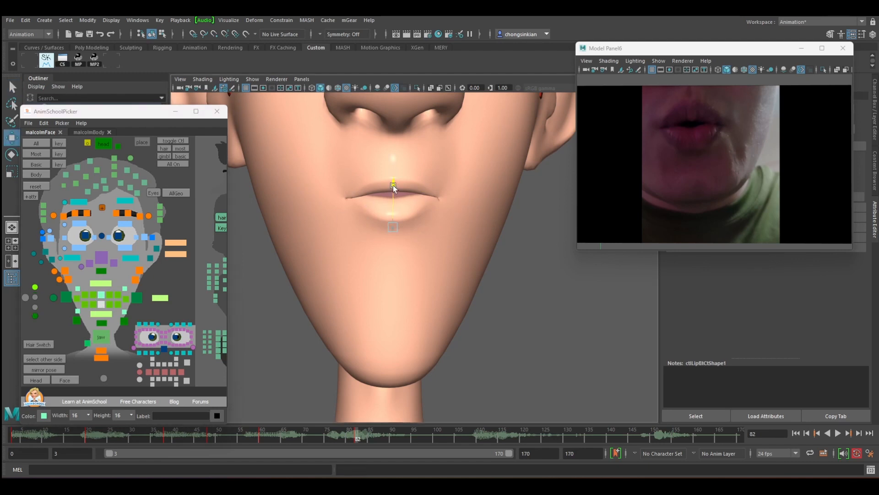
drag(393, 186, 394, 187)
drag(394, 187, 393, 187)
key(q)
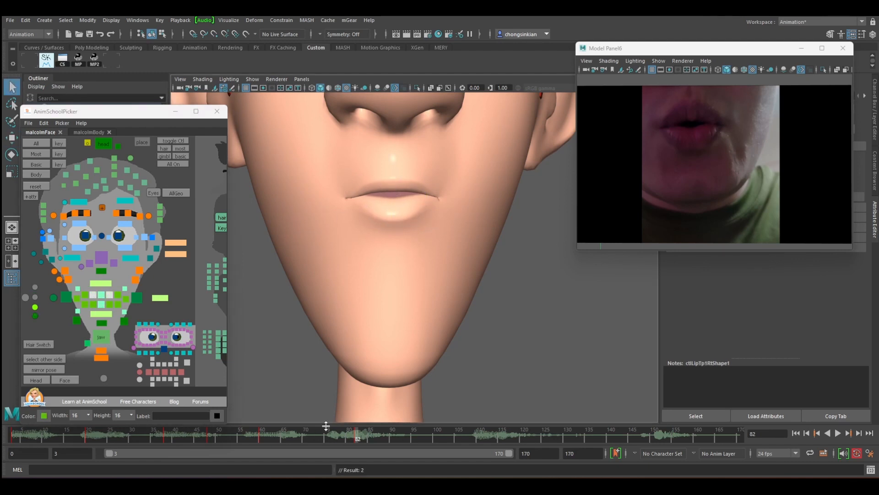
At frame 60, rotate the main upper-lip and lower-lip controls in side view to roll the lips outward
click(262, 438)
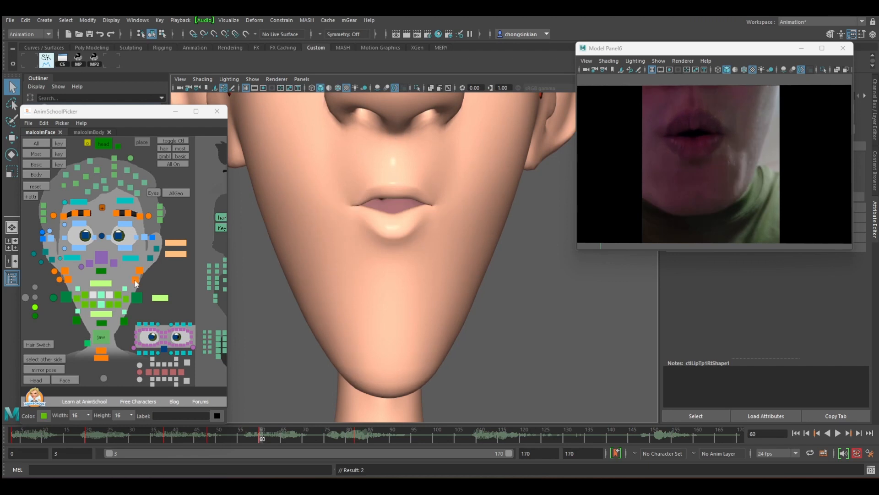
click(105, 286)
key(e)
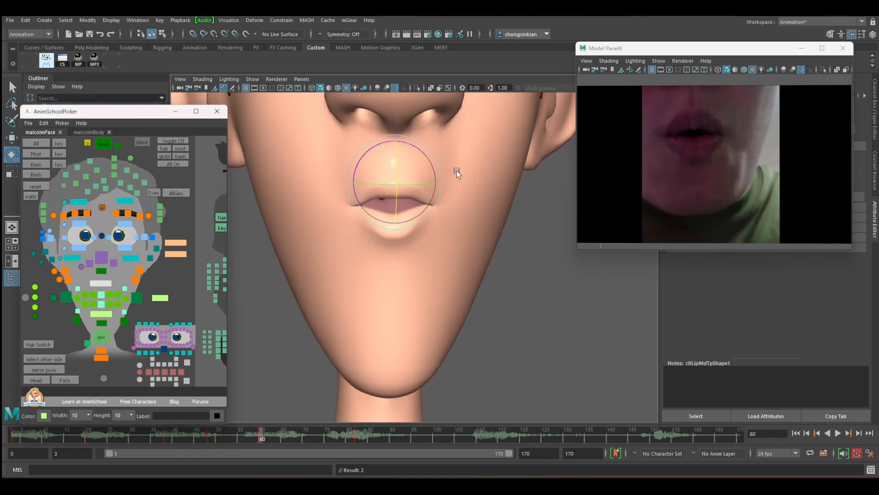
alt+drag(349, 207, 419, 253)
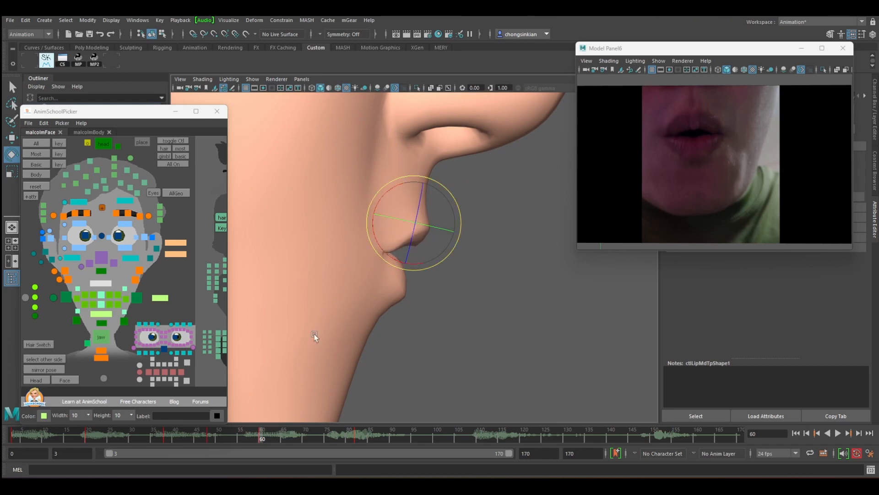
drag(390, 255, 394, 256)
click(101, 313)
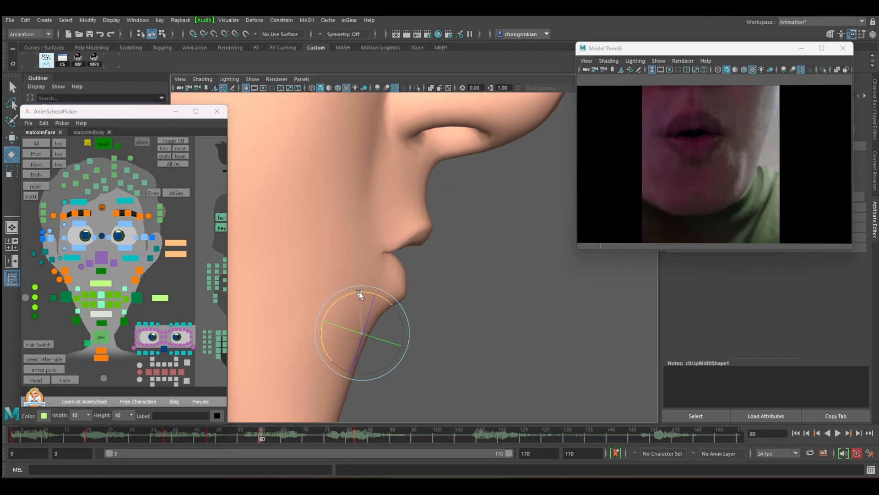
drag(359, 292, 367, 290)
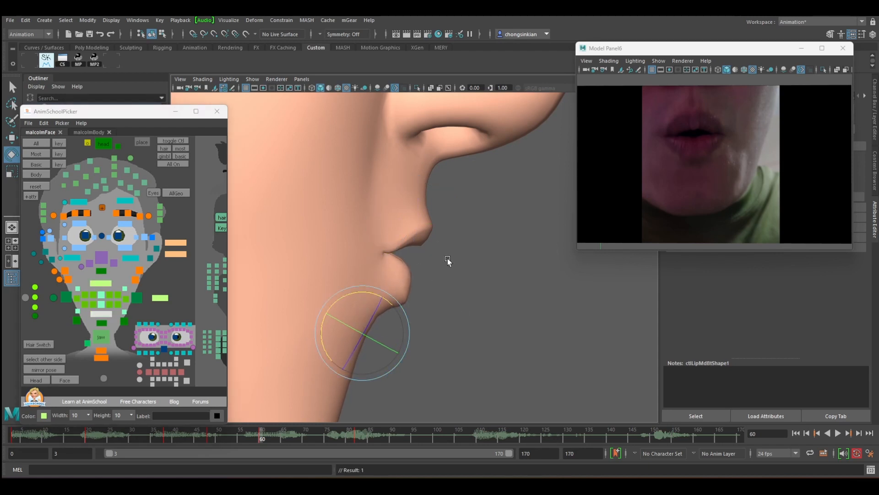
At frame 82, rotate the main lower-lip control to push the lower lip forward and adjust the main upper-lip control's rotation
key(alt+v)
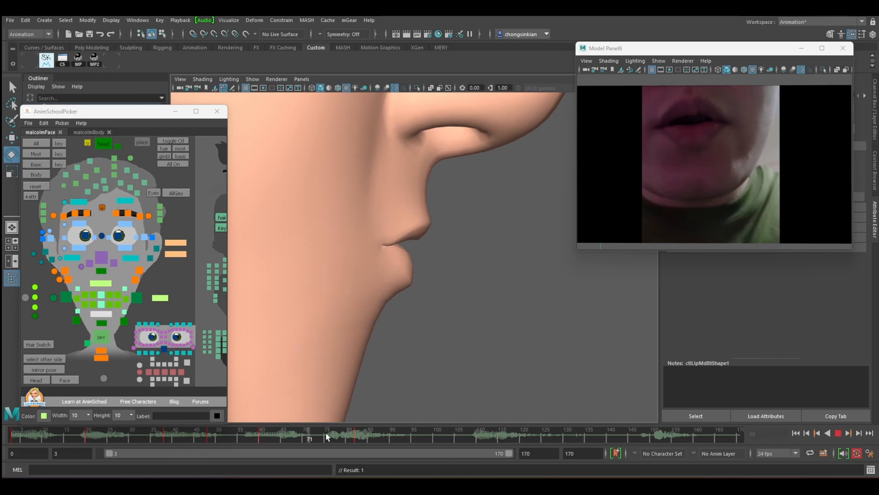
click(359, 432)
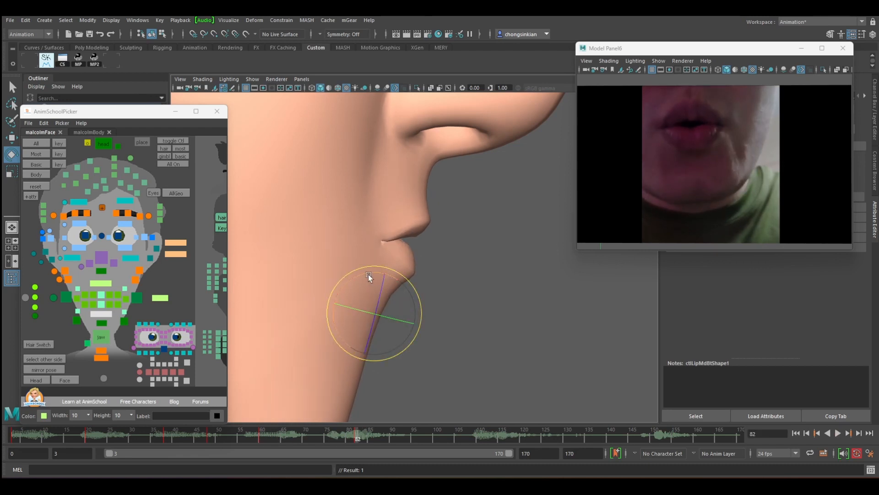
drag(368, 274, 385, 272)
click(380, 240)
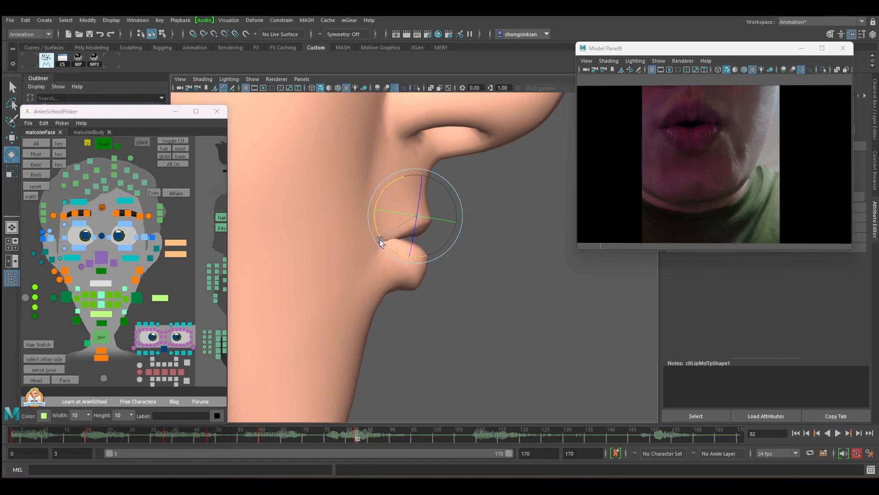
Review the lip motion between frames 60 and 82 from the side and check the frame 82 pose from the front
click(262, 436)
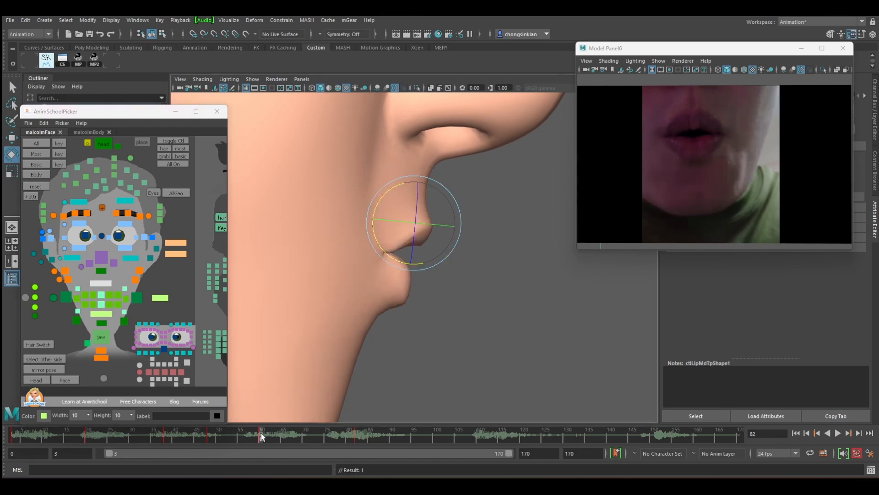
key(alt+v)
drag(322, 431, 359, 432)
alt+drag(458, 321, 361, 290)
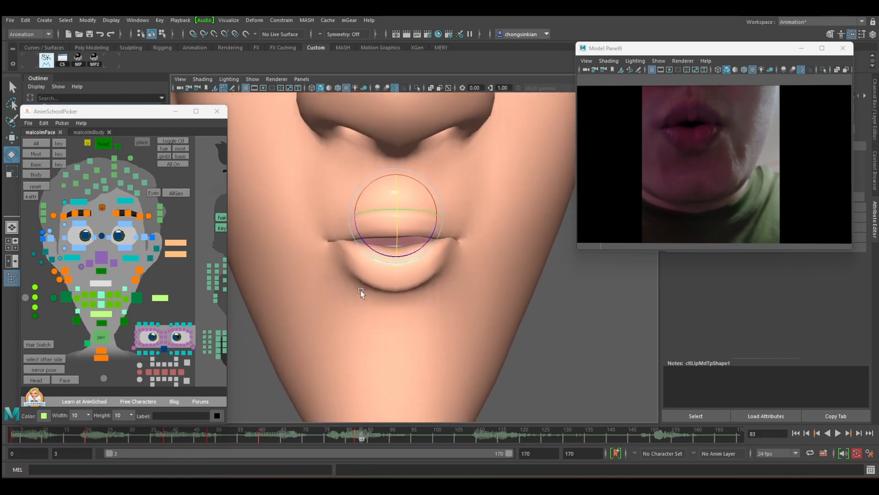
key(q)
key(e)
key(w)
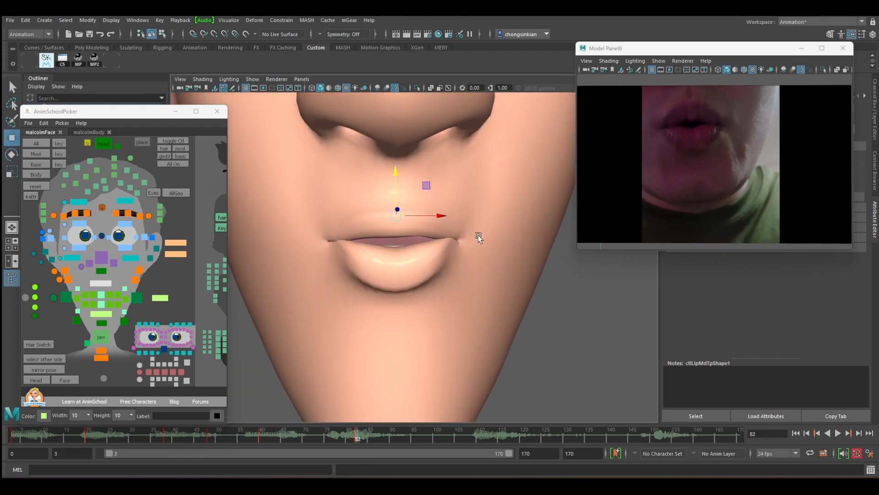
key(q)
Raise the outer lower-lip controls on both sides of the mouth at frame 82
click(118, 303)
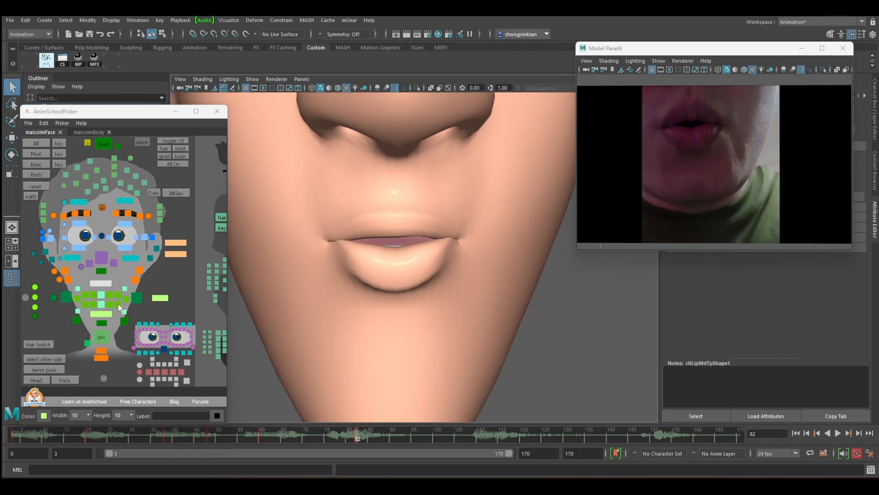
key(w)
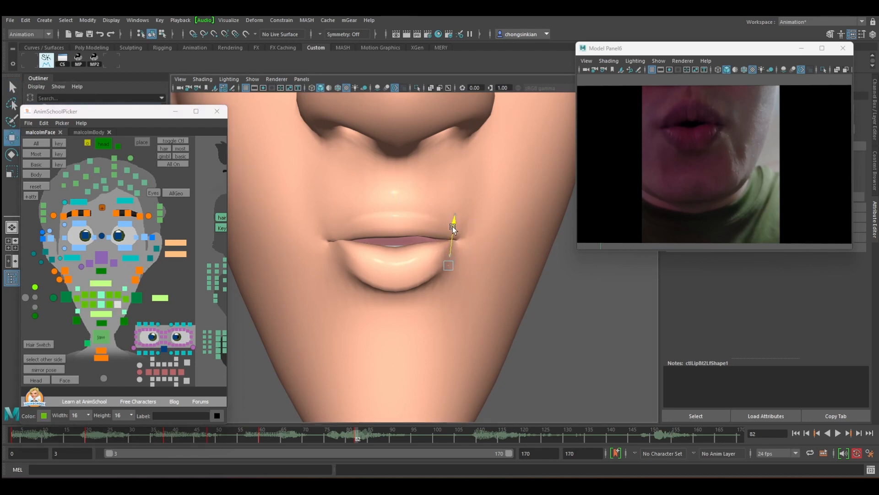
key(q)
click(86, 304)
key(w)
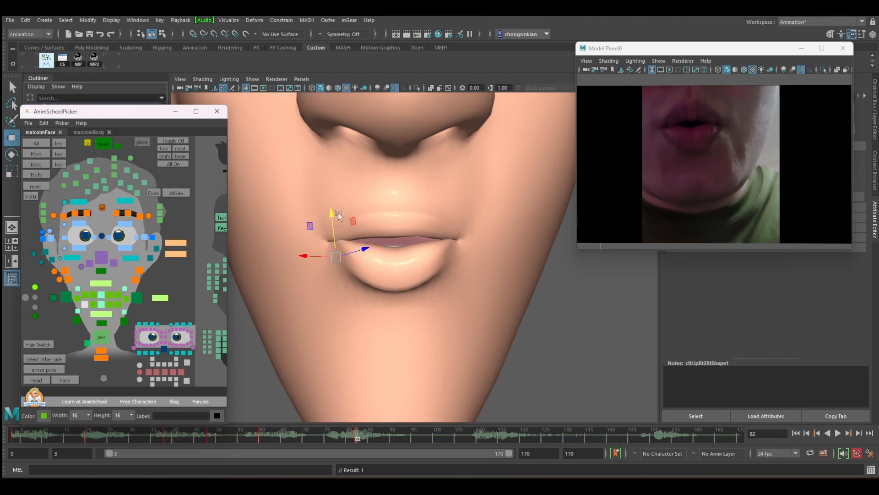
mouse_move(339, 215)
mouse_down()
mouse_move(338, 222)
mouse_move(346, 208)
mouse_up()
key(q)
Try moving the inner upper-lip control on the character's right, and undo the move
click(94, 297)
key(w)
drag(369, 253, 361, 248)
key(ctrl+z)
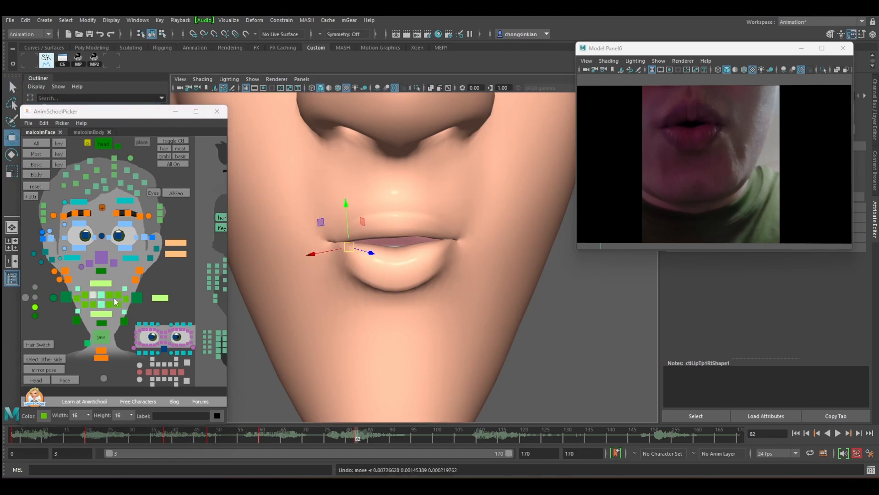
Nudge the center upper-lip control and reposition the outer upper-lip control on the character's left at frame 82
click(102, 296)
drag(396, 199, 395, 199)
key(q)
click(117, 296)
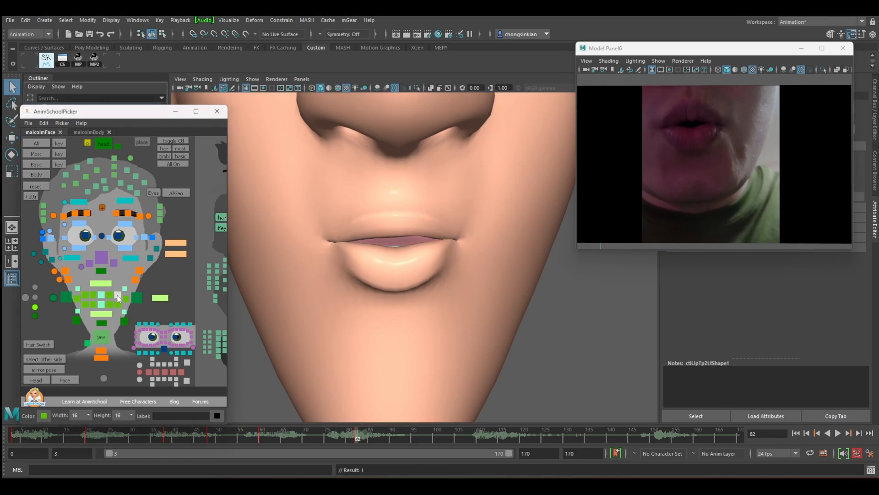
key(w)
drag(455, 186, 441, 201)
Adjust the height of the inner upper-lip control on the character's right to refine the upper lip's curve
click(110, 296)
click(94, 295)
key(w)
drag(347, 204, 348, 206)
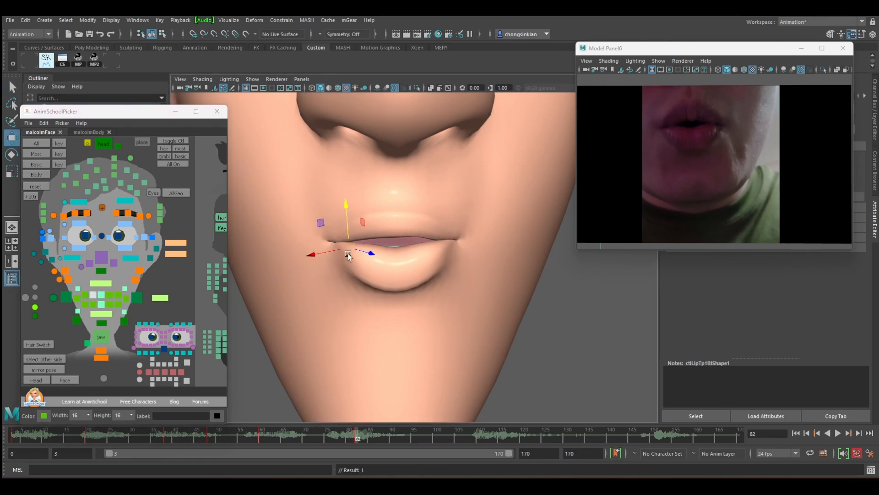
mouse_move(348, 249)
mouse_down()
mouse_move(393, 255)
mouse_move(349, 244)
mouse_up()
key(q)
Move the inner lower-lip control on the character's right slightly inward and up
click(93, 305)
key(w)
drag(363, 277, 367, 273)
key(q)
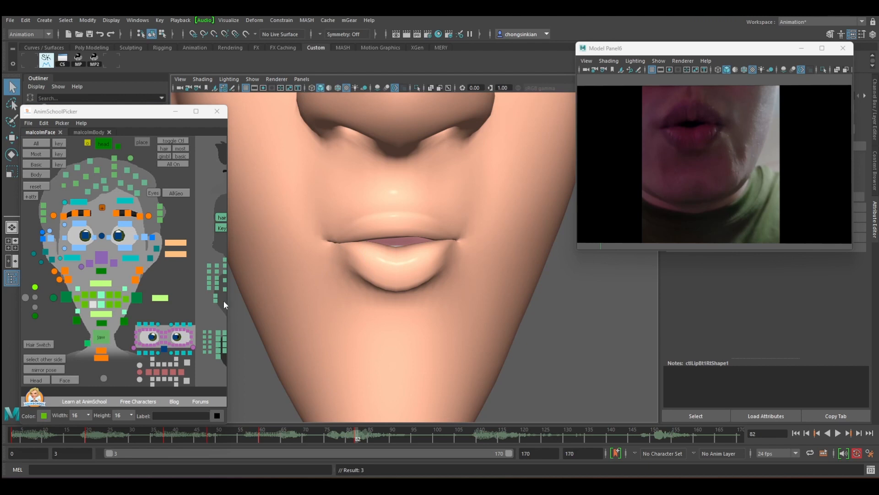
Try moving the inner lower-lip control on the character's left outward and up, and undo the change
click(110, 304)
key(w)
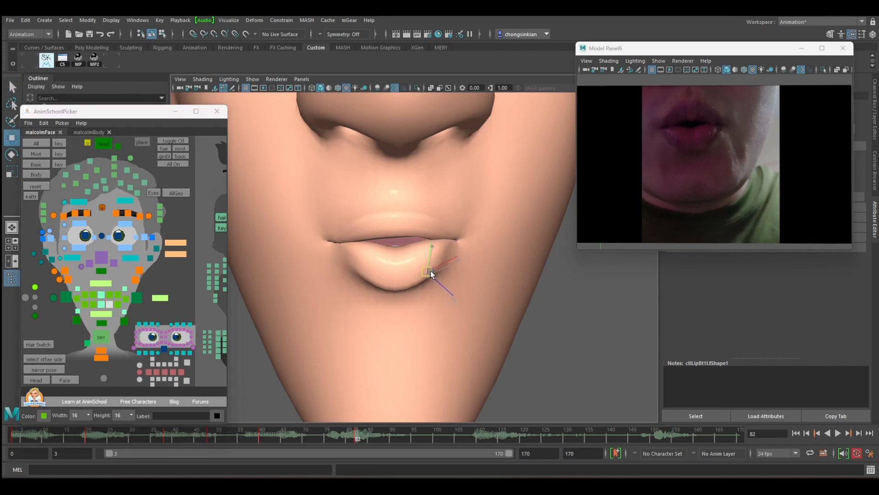
drag(429, 271, 476, 253)
click(110, 295)
key(ctrl+z)
key(ctrl+z)
Reposition the center upper-lip control at frame 82, discarding any rotation applied to it
alt+drag(410, 298, 394, 252)
click(102, 296)
key(e)
key(ctrl+z)
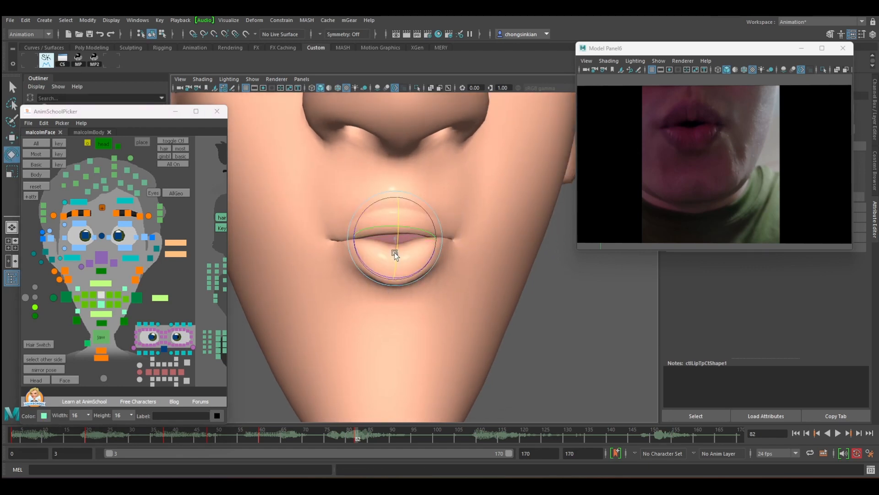
key(q)
key(w)
drag(393, 198, 356, 205)
key(q)
Select the inner upper-lip control on the character's right and compare the whole mouth's pose at frames 60 and 82
click(93, 295)
key(w)
scroll(405, 260, down, 5)
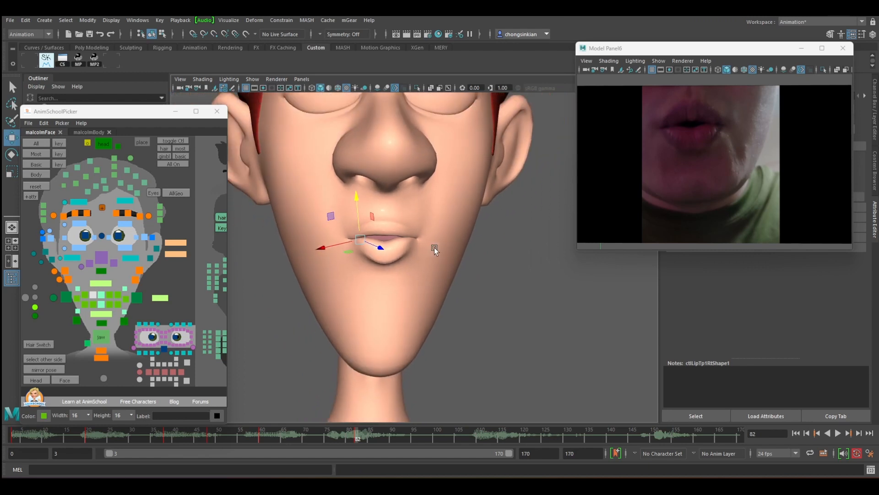
key(q)
key(comma)
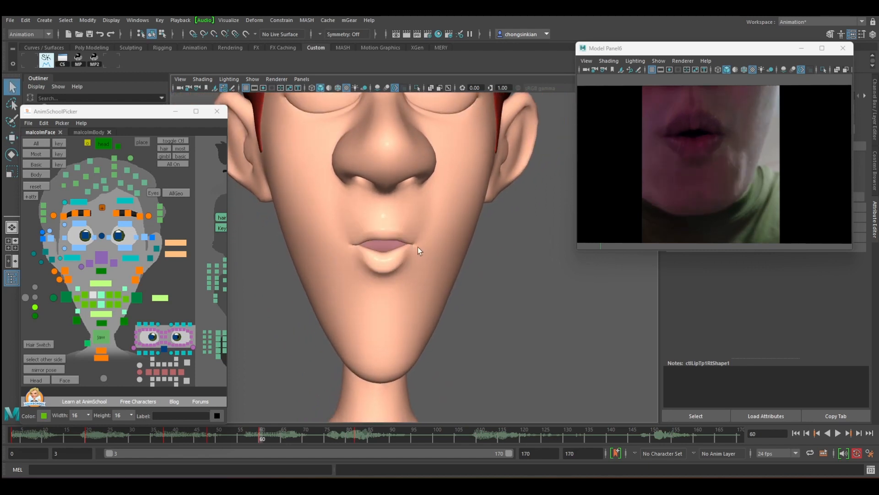
key(period)
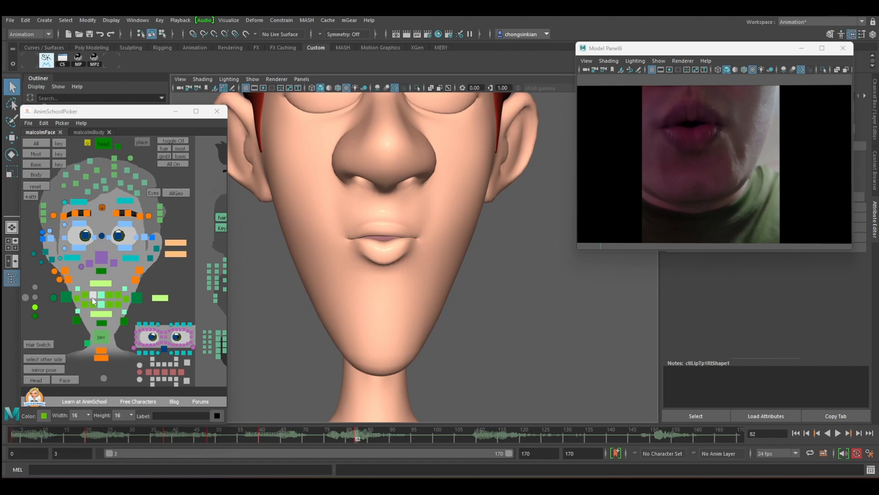
key(w)
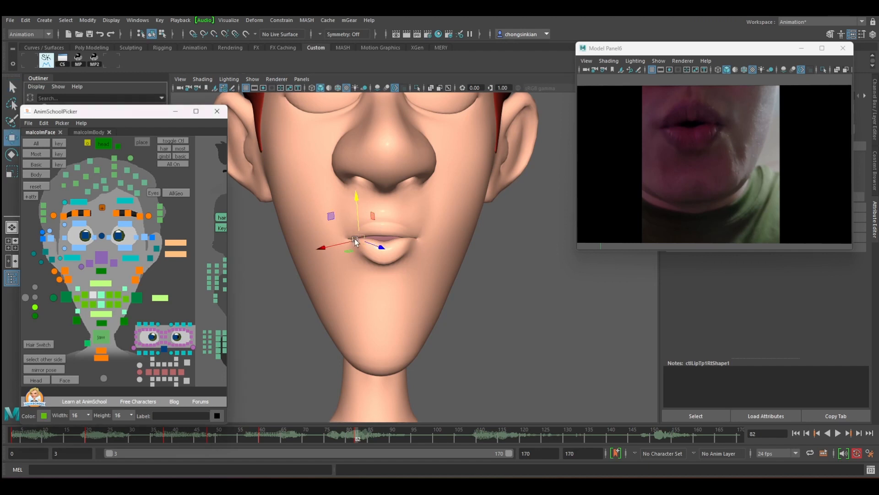
key(q)
Raise the inner lower-lip control on the character's right slightly at frame 82
click(93, 304)
key(w)
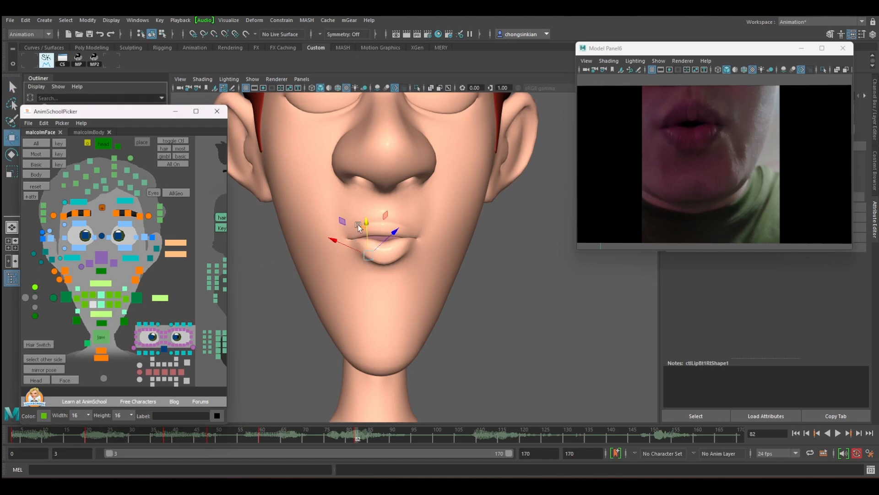
drag(366, 223, 365, 219)
key(q)
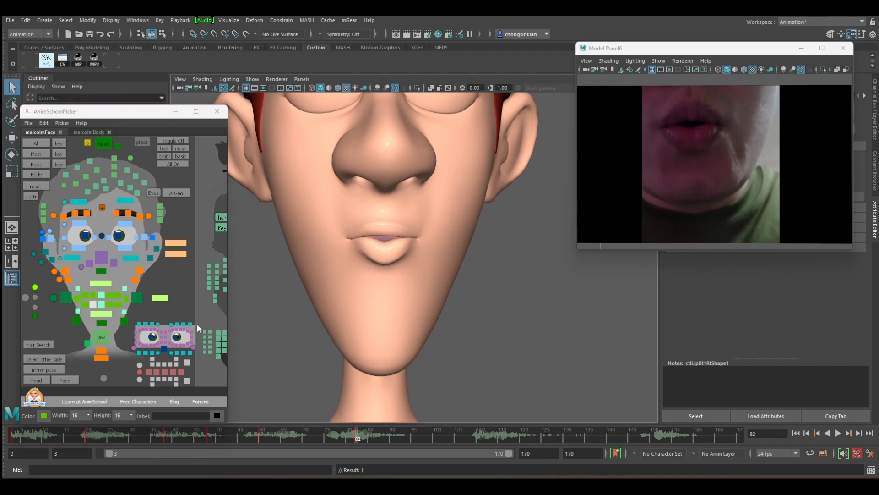
Raise the center lower-lip control slightly and fine-tune the center upper-lip control at frame 82
click(100, 306)
key(w)
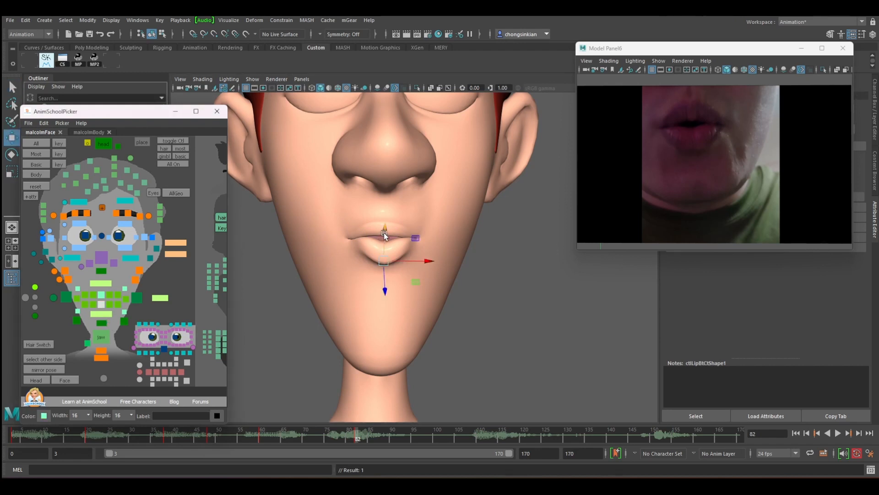
drag(386, 230, 385, 227)
key(q)
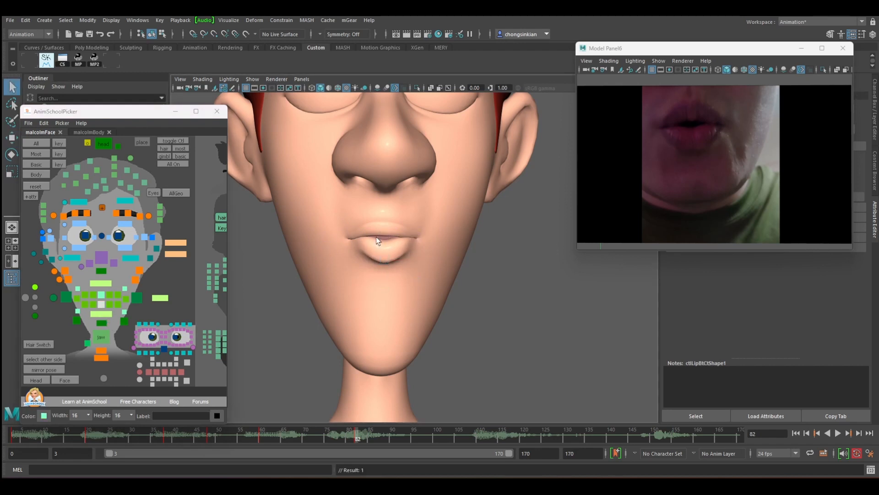
click(102, 295)
key(w)
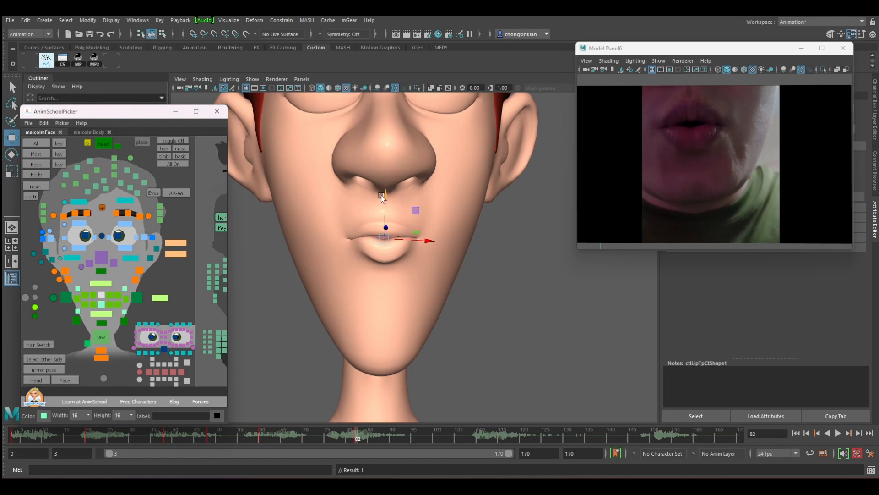
key(q)
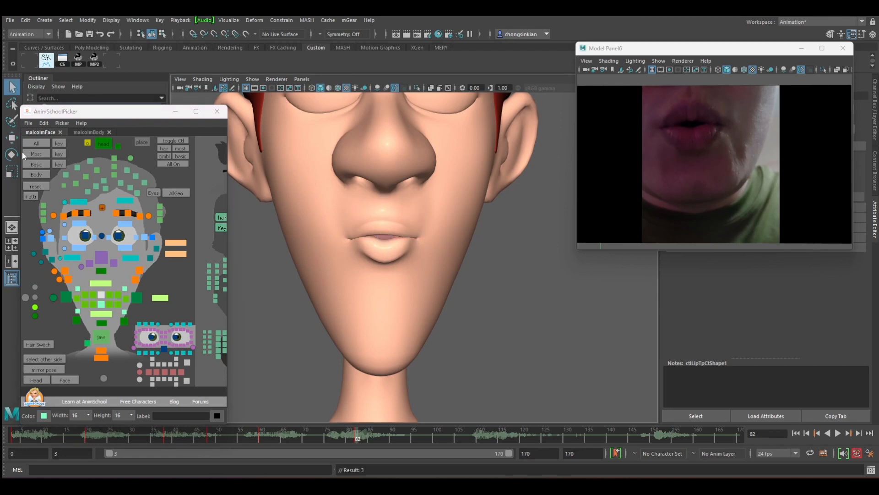
Play and scrub the video reference beyond frame 82 to examine the next open-mouth and closed-mouth shapes
key(alt+v)
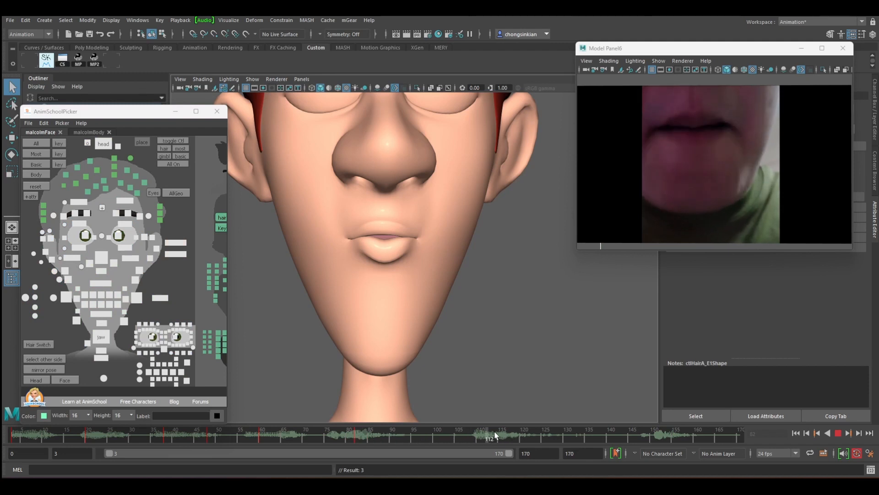
key(alt+v)
drag(445, 434, 477, 435)
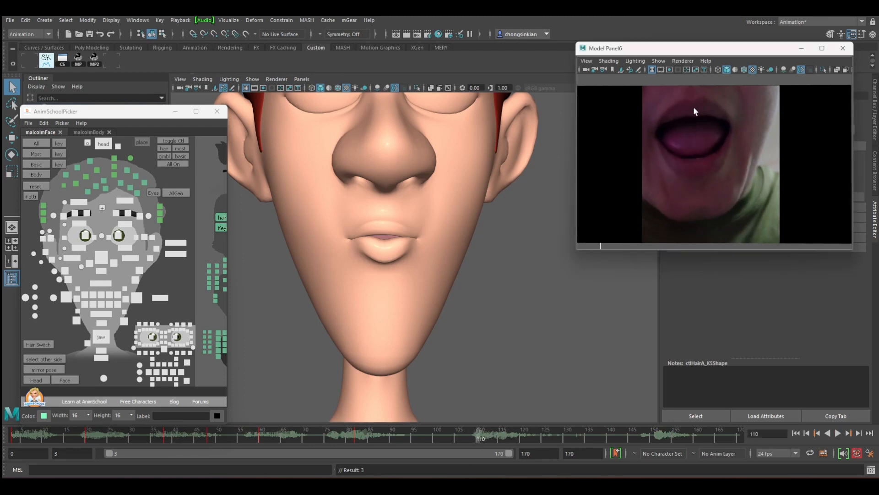
key(alt+v)
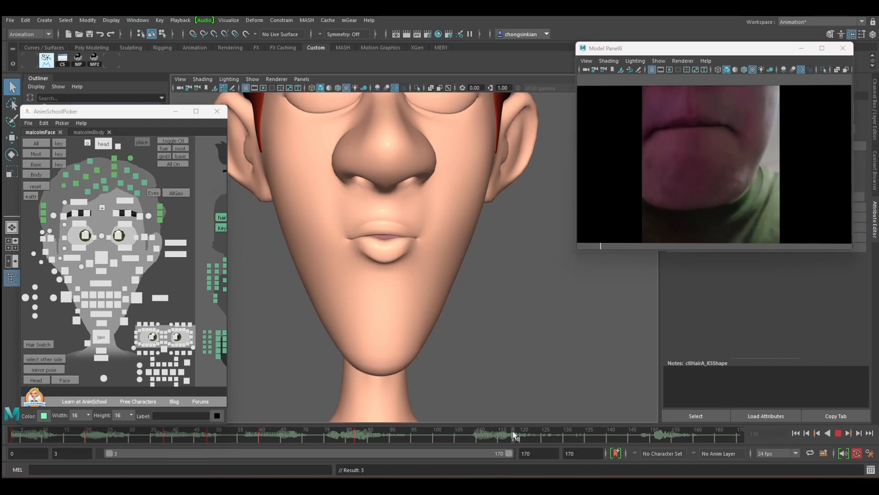
drag(513, 432, 474, 433)
Key all face controls at frame 110 and open the jaw to match the video reference
click(37, 143)
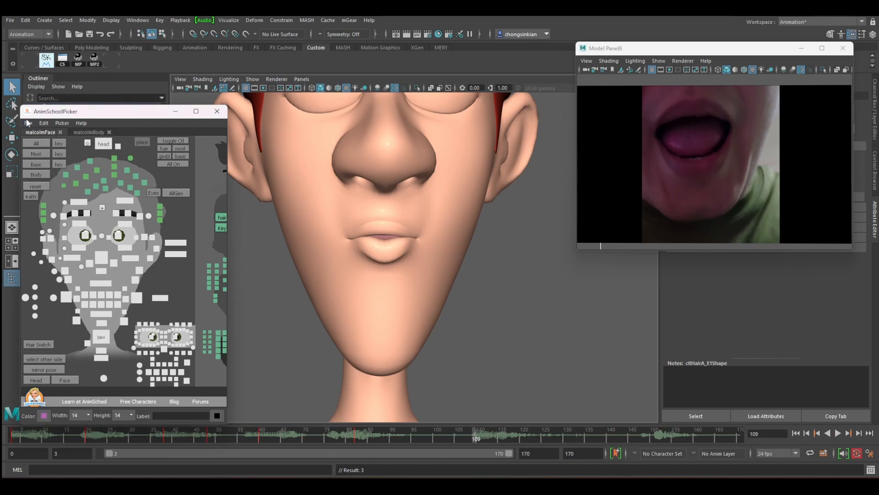
drag(31, 434, 477, 430)
click(474, 436)
key(alt+v)
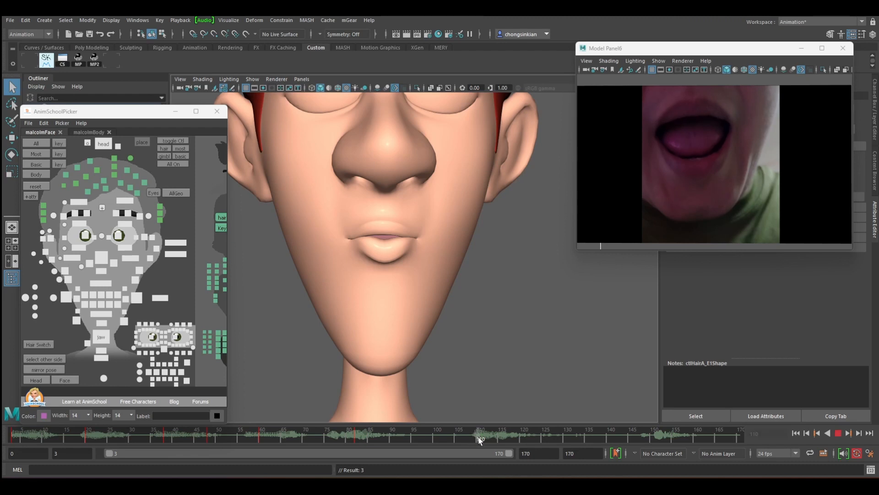
key(alt+v)
key(comma)
key(period)
key(comma)
key(period)
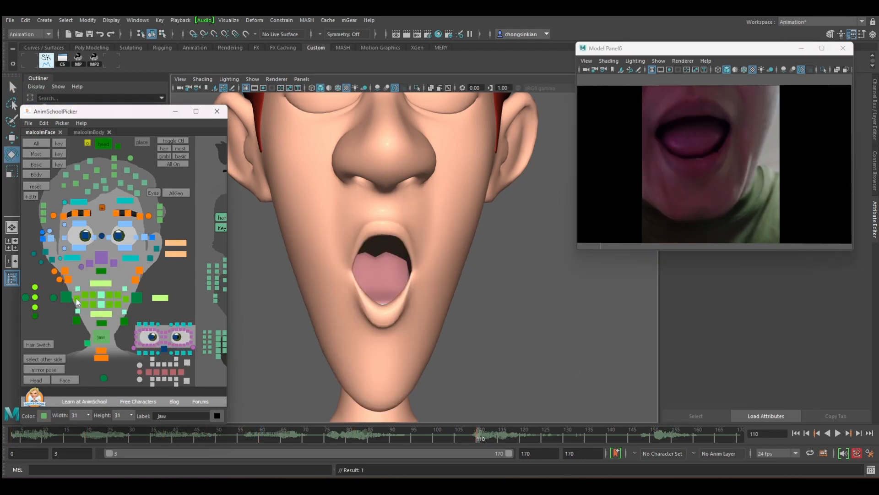
Set the translation and rotation of all inner lip controls to 0 at frame 110, moving the reference window closer to the face
drag(74, 293, 128, 313)
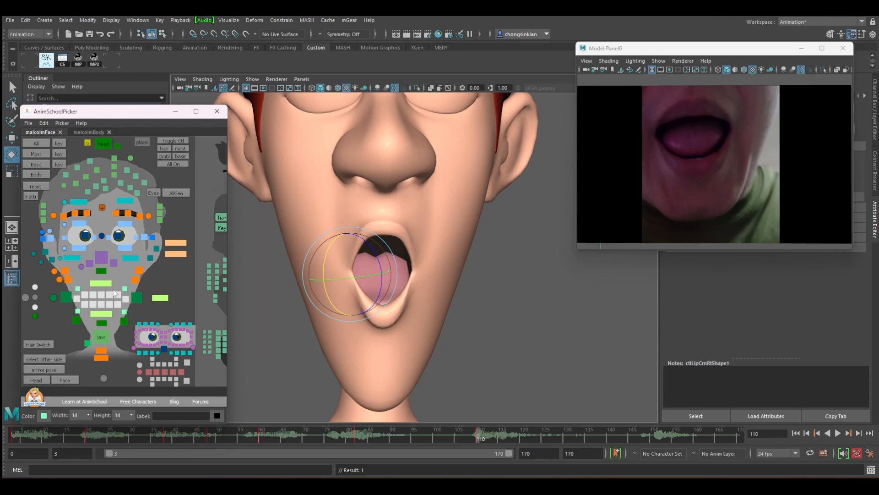
drag(757, 49, 667, 53)
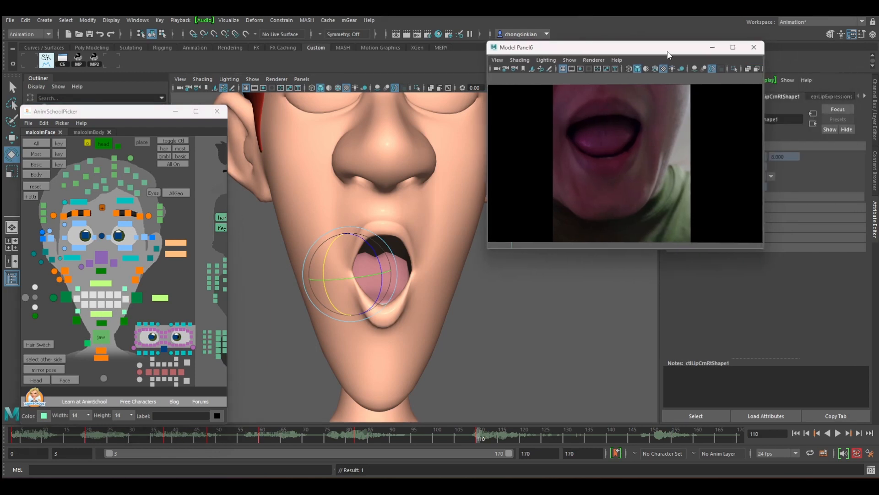
click(875, 105)
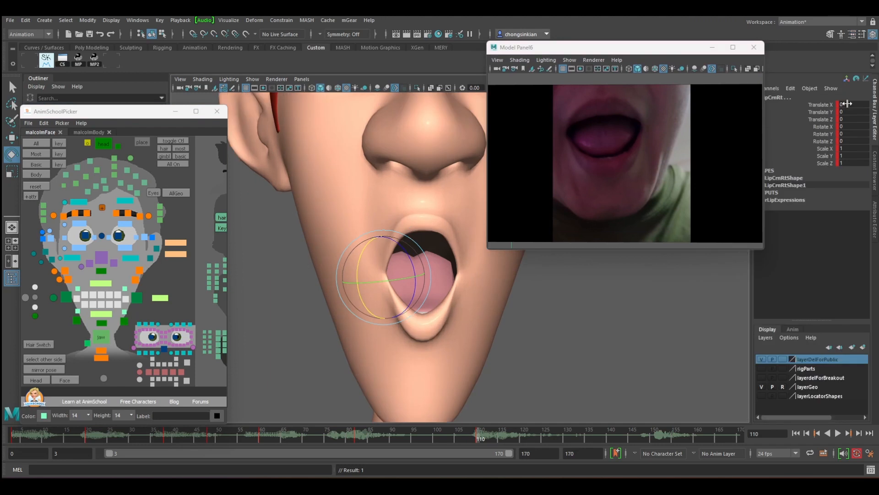
drag(847, 103, 848, 138)
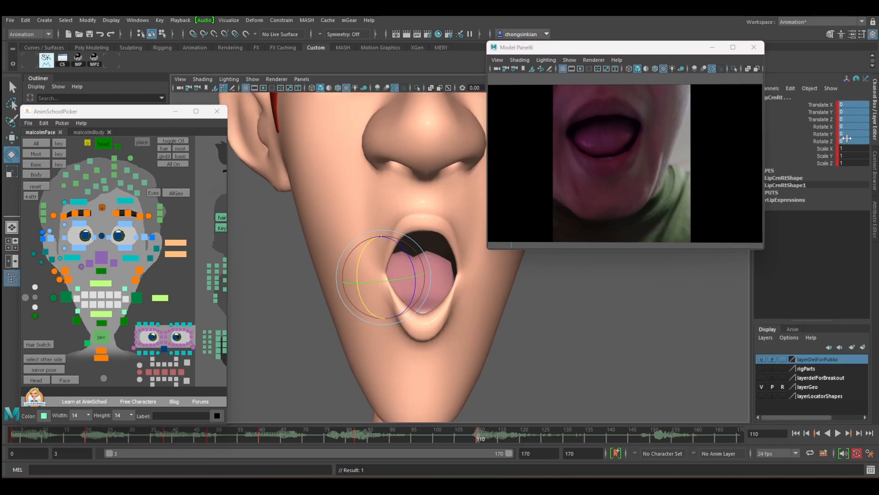
text(0)
key(Return)
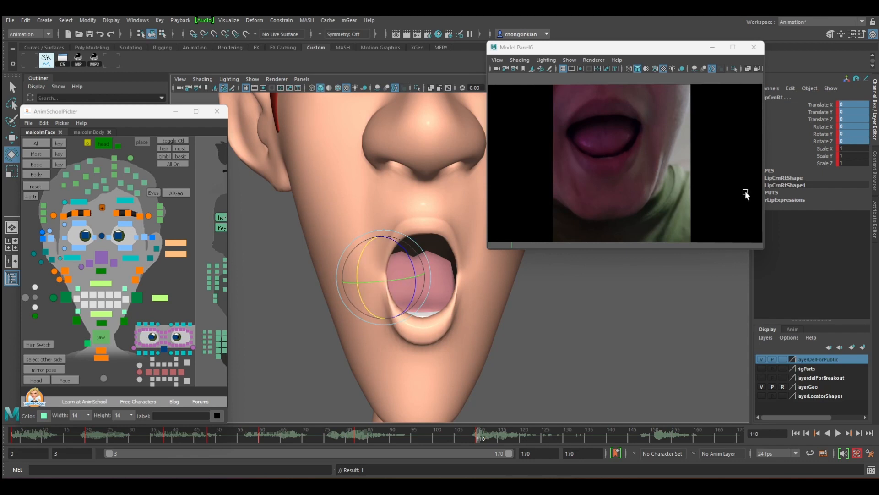
alt+drag(480, 329, 477, 327)
key(q)
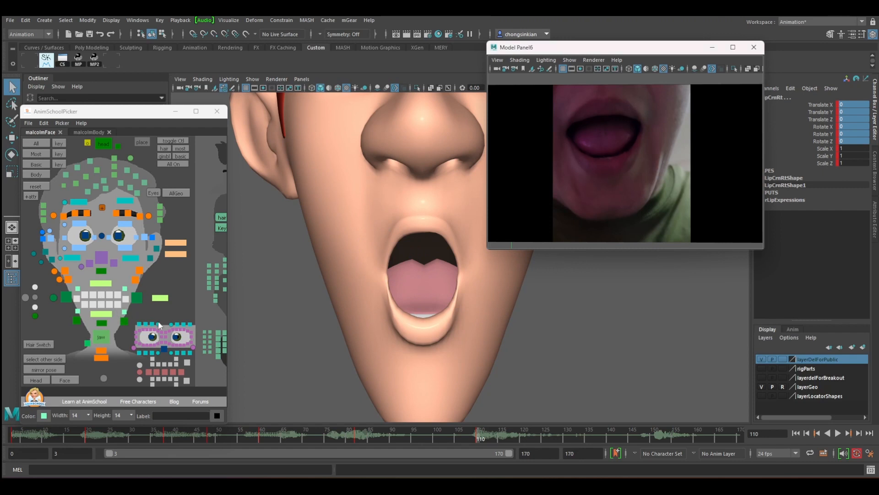
Set the translation and rotation of both mouth-corner controls to 0 at frame 110
click(65, 297)
shift+click(136, 297)
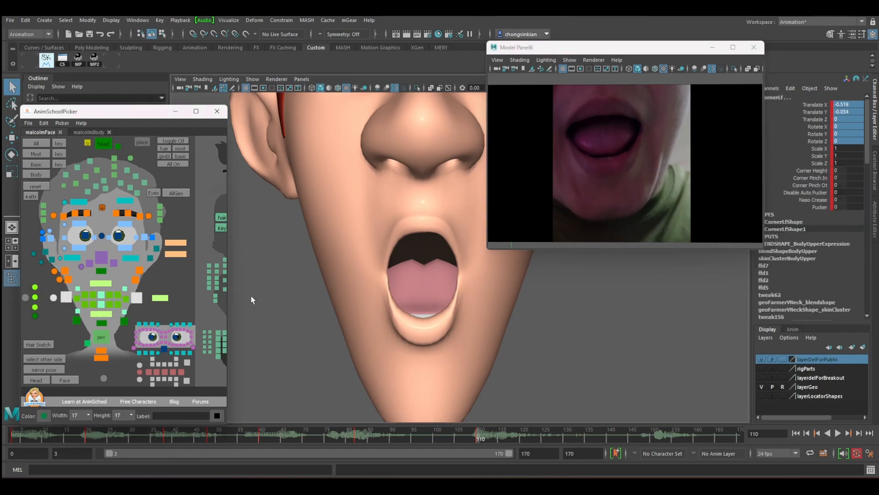
drag(849, 104, 848, 141)
text(0)
key(Return)
alt+drag(437, 304, 435, 305)
alt+right_drag(435, 305, 279, 306)
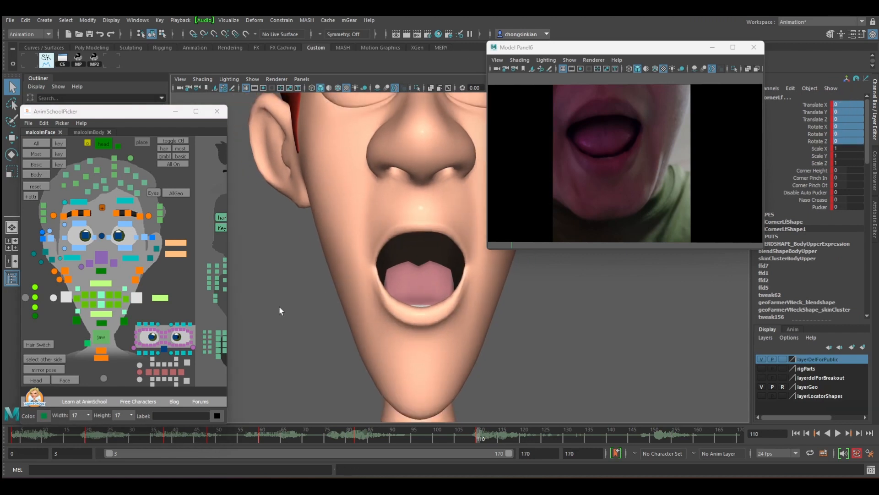
Check the upper and lower teeth controls and compare the mouth pose with the reference at frames 82 and 110
click(187, 362)
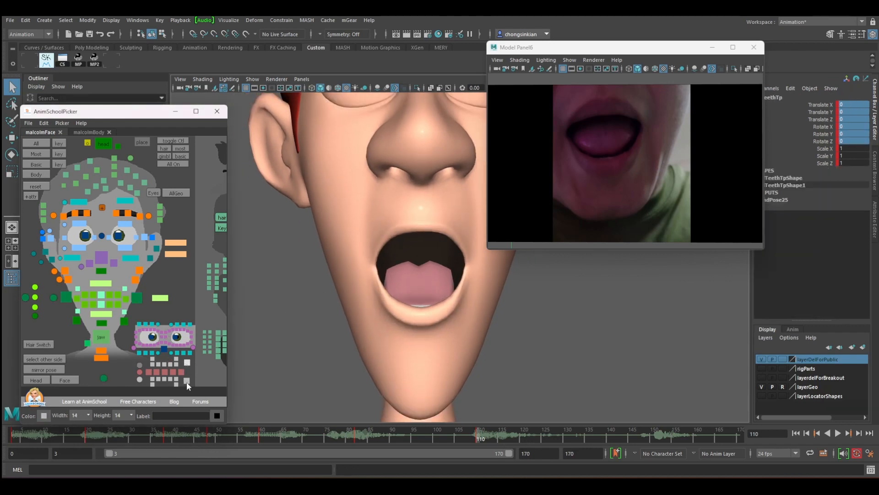
click(186, 380)
alt+drag(435, 229, 444, 230)
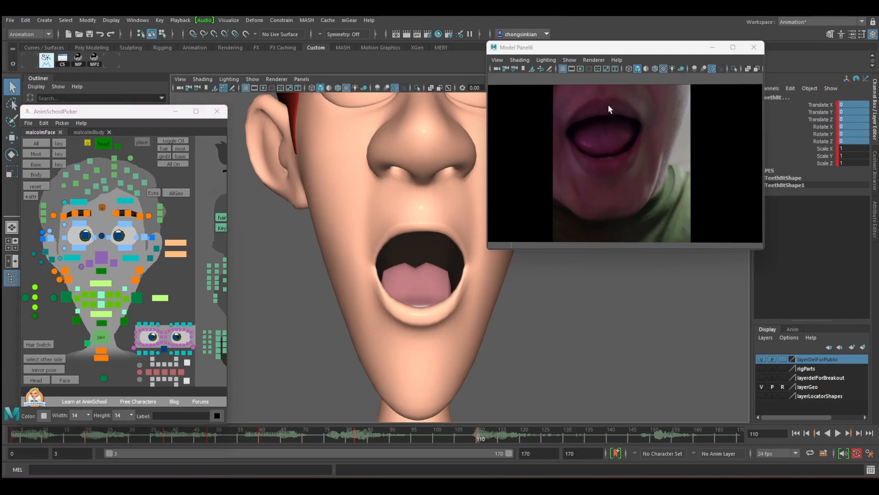
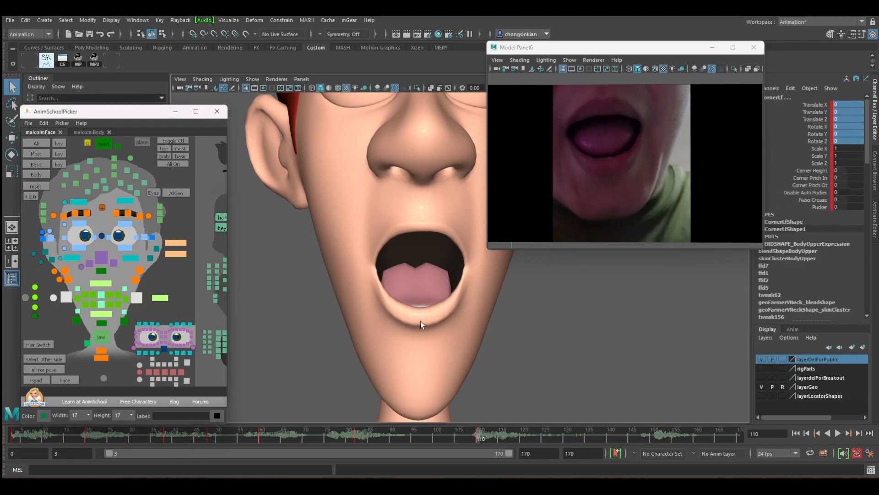
key(comma)
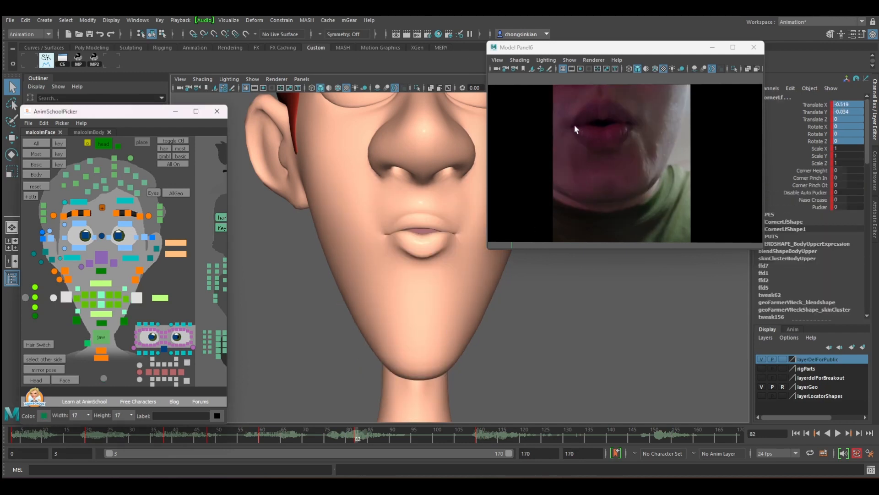
key(period)
key(comma)
key(period)
key(comma)
key(period)
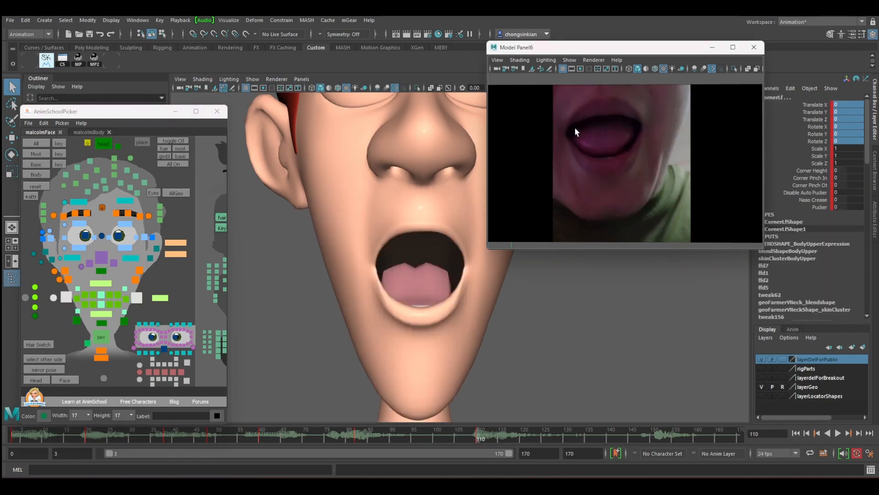
key(comma)
key(period)
Move both mouth corners outward and up at frame 110, to about 0.27 in Translate X and 0.093 in Translate Y
key(w)
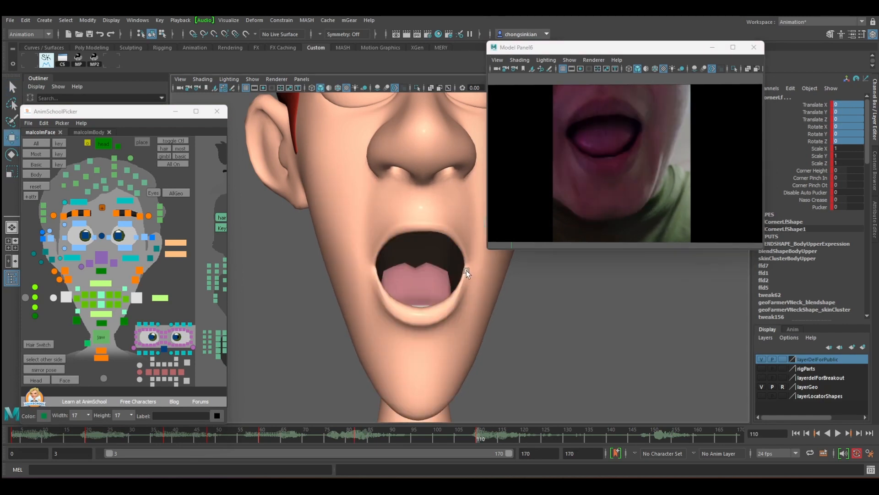
alt+drag(345, 275, 425, 268)
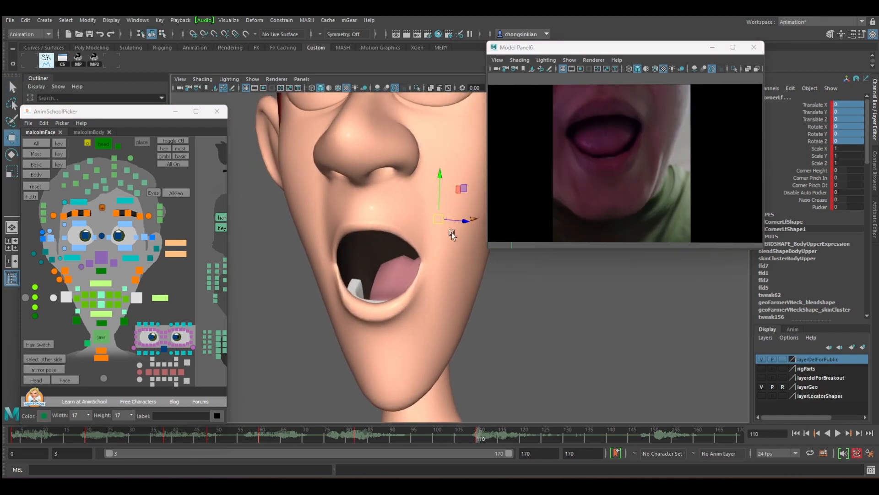
alt+drag(451, 232, 452, 171)
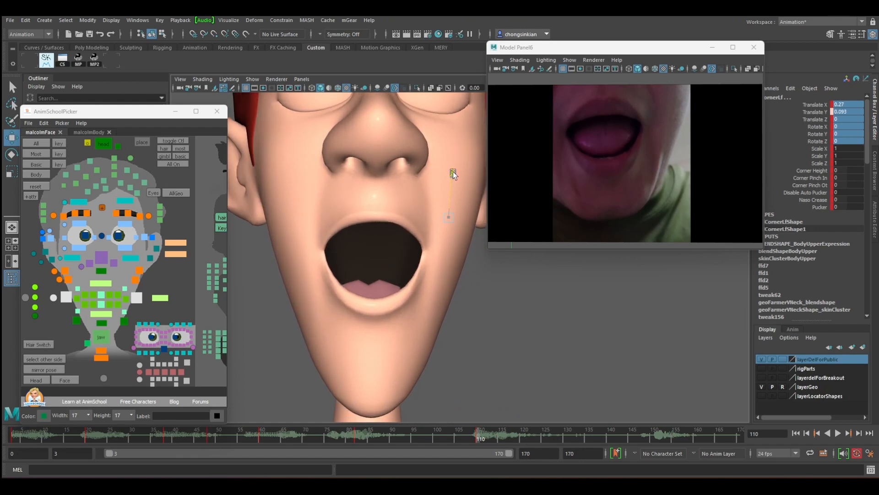
alt+drag(407, 269, 373, 301)
key(q)
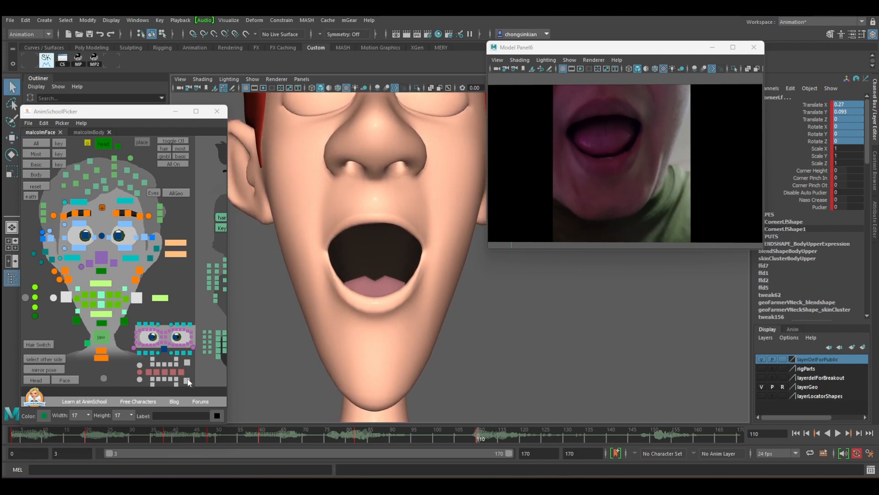
Raise the lower teeth control to about 0.021 in Translate Y at frame 110
click(187, 380)
key(w)
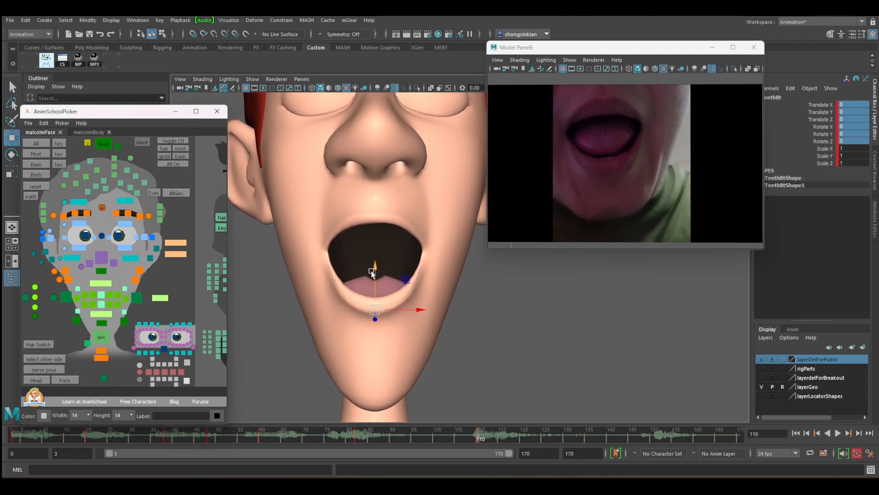
drag(372, 273, 377, 262)
key(q)
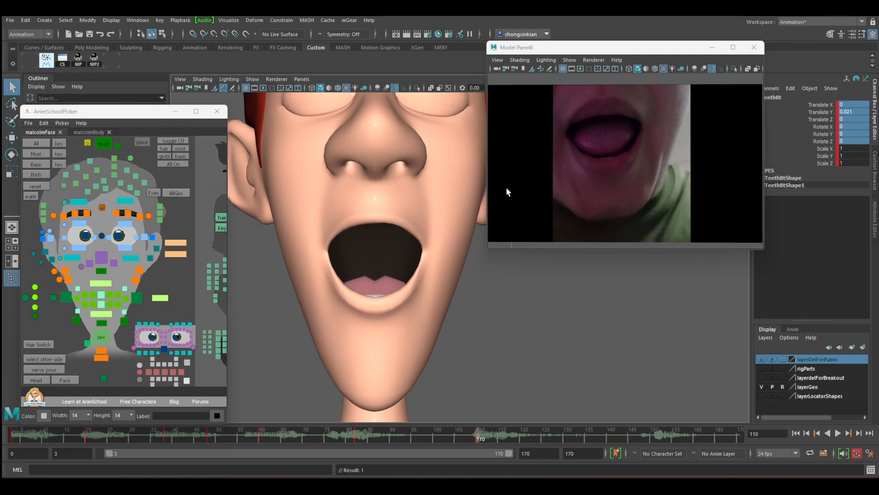
Rotate the tongue's base control upward to about -19 in Rotate X at frame 110
click(151, 371)
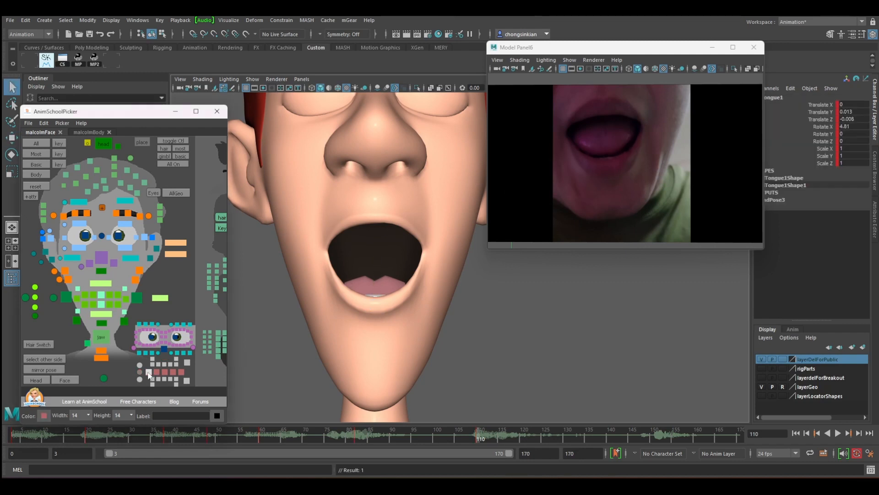
key(e)
mouse_move(375, 274)
mouse_down()
mouse_move(373, 251)
mouse_move(366, 263)
mouse_up()
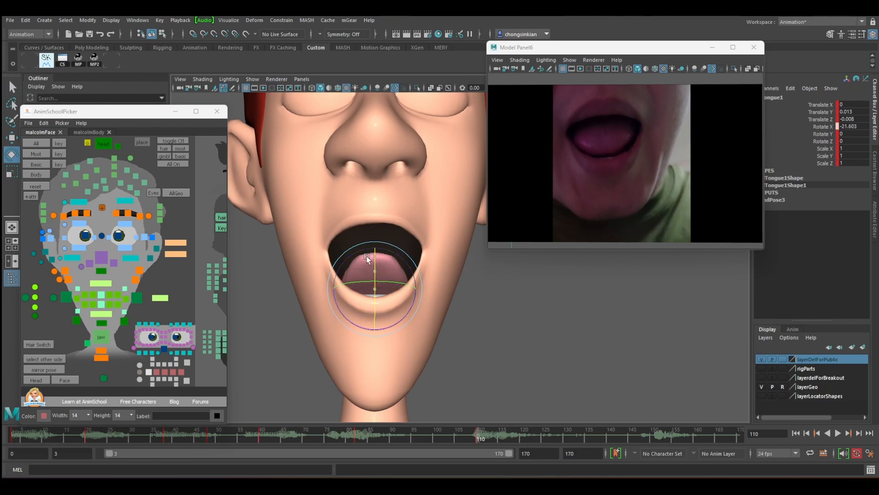
key(q)
Set Translate Y, Translate Z and all rotations of the four tongue controls in front of the base to 0
click(188, 372)
key(e)
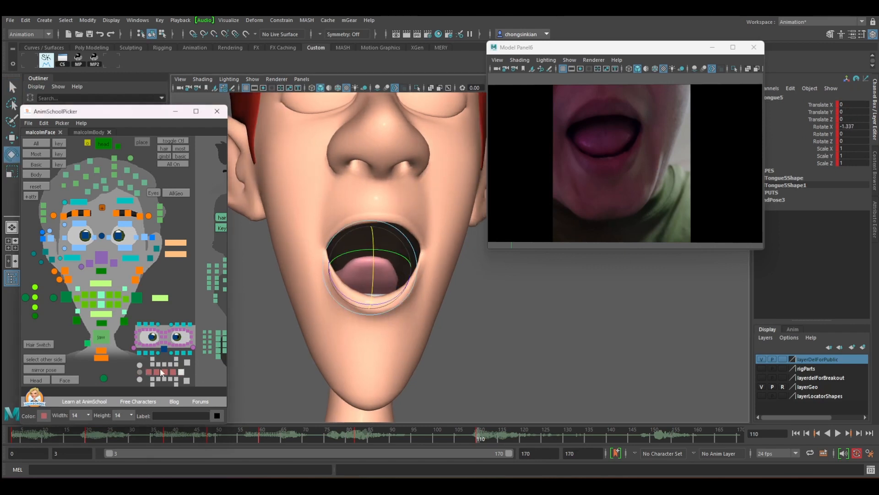
drag(155, 368, 182, 375)
drag(857, 111, 856, 139)
text(0)
key(Return)
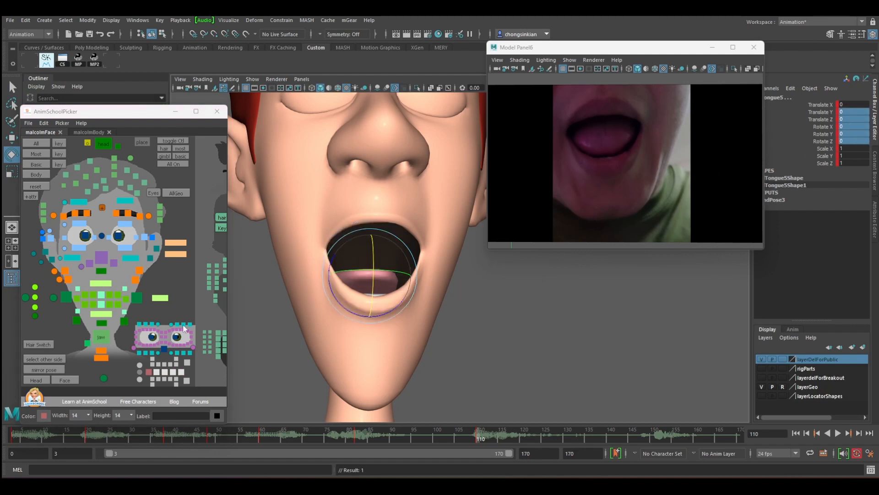
Rotate the two tongue-tip controls to curl the front of the tongue downward at frame 110
drag(168, 373, 180, 376)
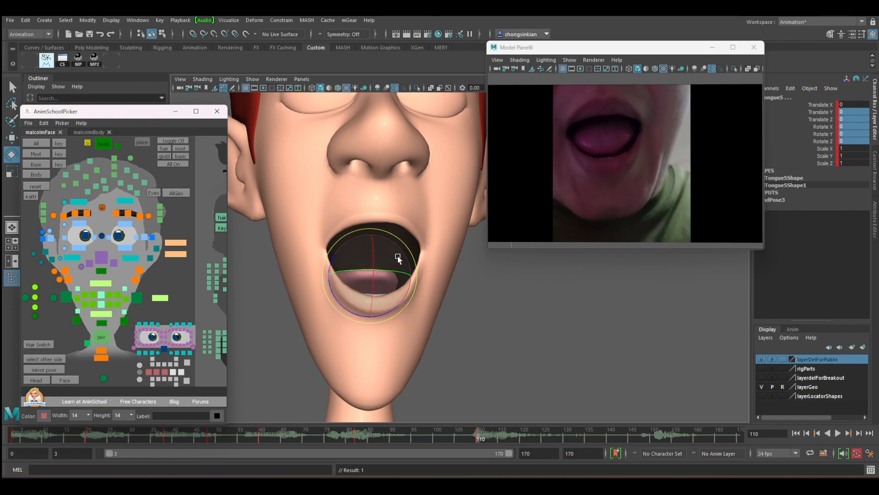
drag(373, 246, 373, 303)
key(q)
Shift the tongue's base control forward to about 0.017 in Translate Y and 0.027 in Translate Z
click(147, 372)
key(w)
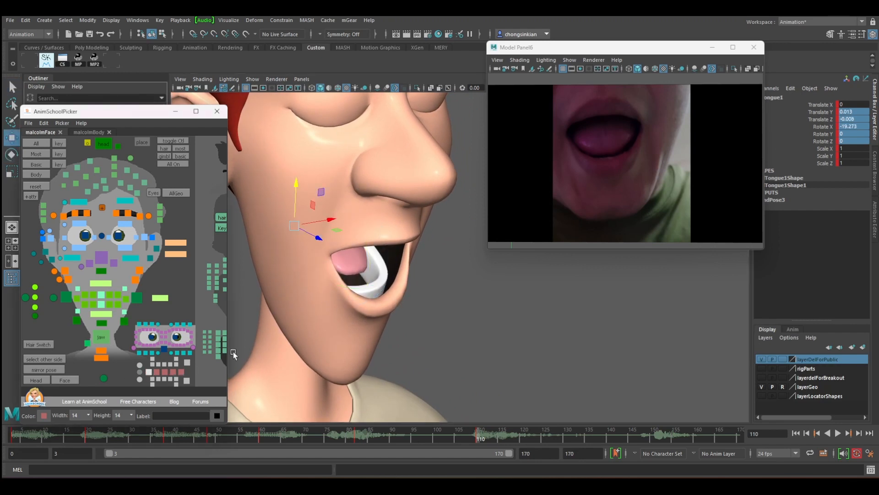
drag(317, 238, 324, 248)
drag(308, 187, 308, 190)
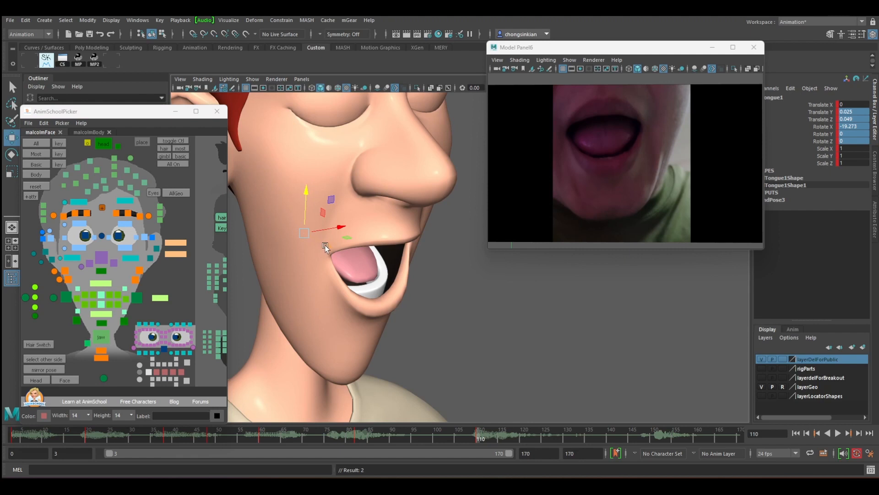
drag(325, 245, 322, 240)
alt+drag(412, 291, 358, 282)
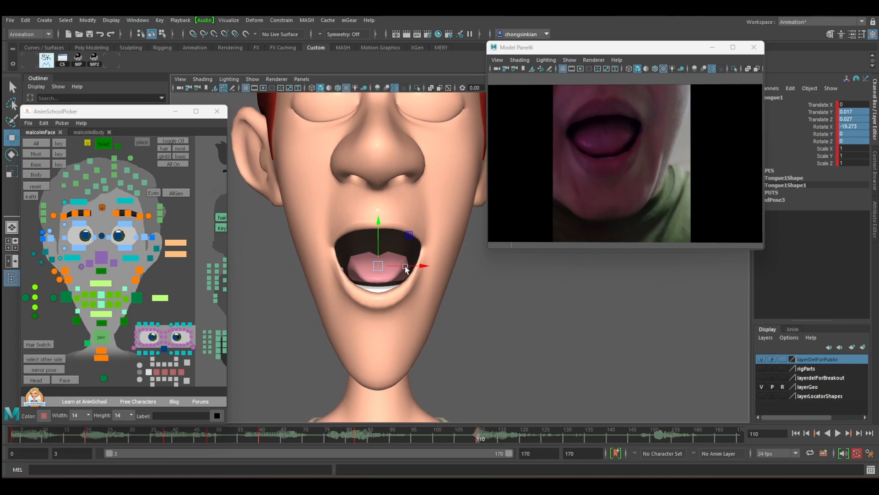
Key all face controls in the open-mouth pose and extend it to frame 118
key(q)
click(36, 143)
key(s)
drag(481, 435, 516, 437)
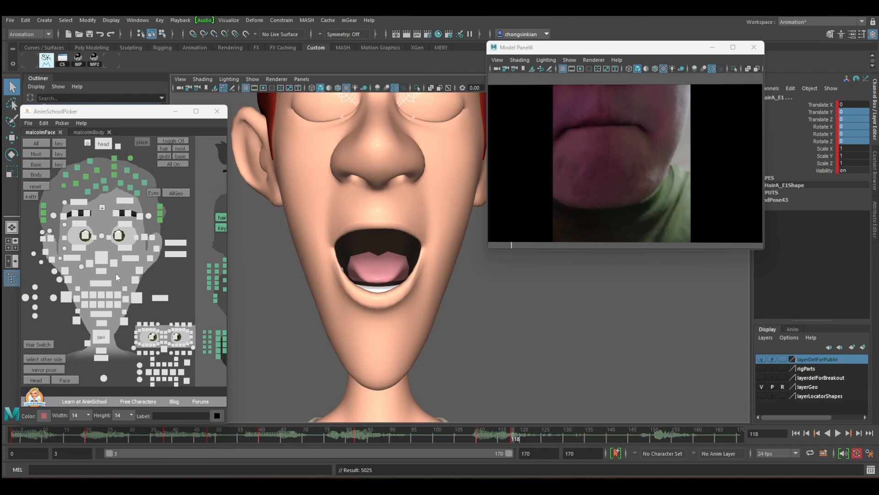
Compare frames 110 and 118 with the reference and rotate the jaw closed to about 3.9 in Rotate X at frame 118
click(102, 334)
key(e)
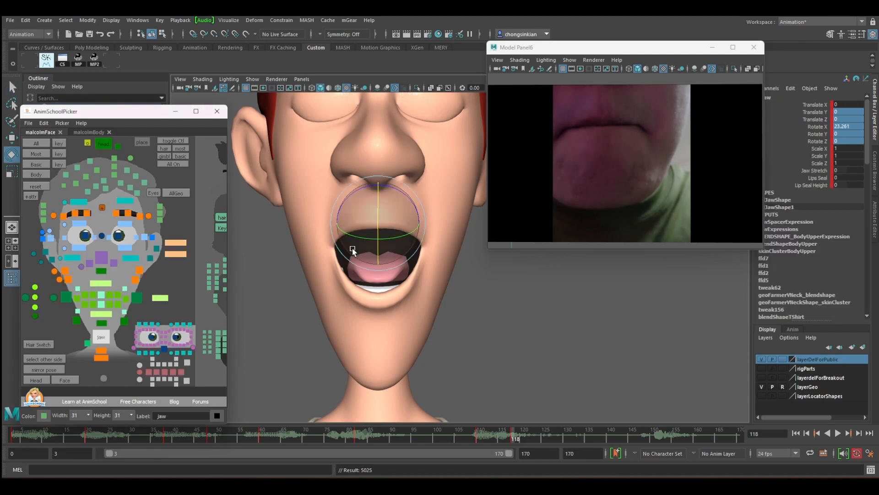
key(comma)
key(period)
key(comma)
key(period)
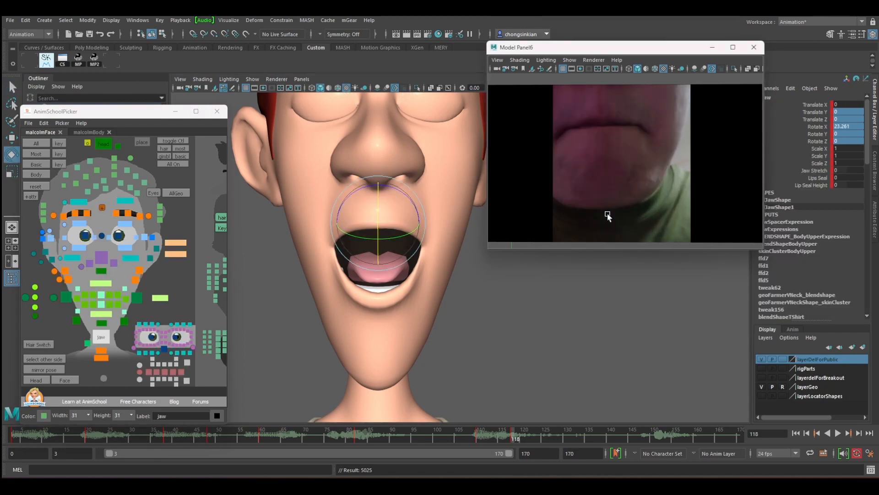
key(comma)
key(period)
drag(375, 211, 378, 197)
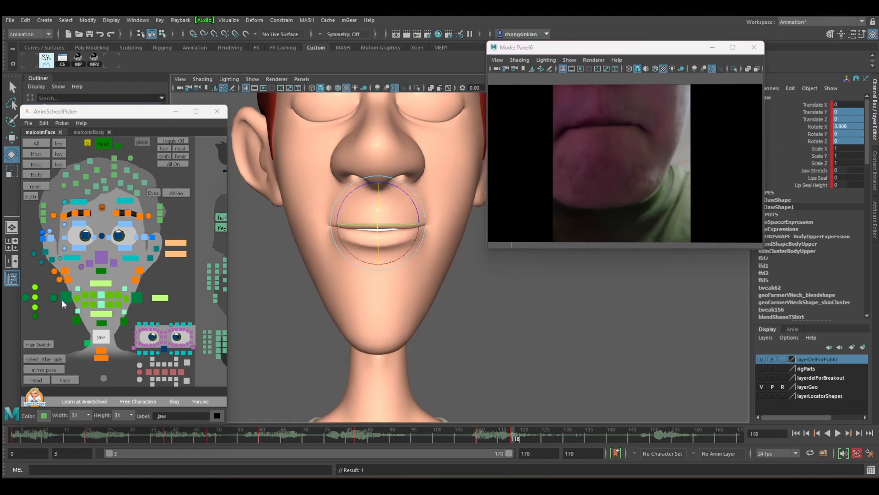
Widen and lower both mouth-corner controls to about 0.552 in Translate X and -0.277 in Translate Y, following the reference at frame 118
click(64, 297)
shift+click(137, 297)
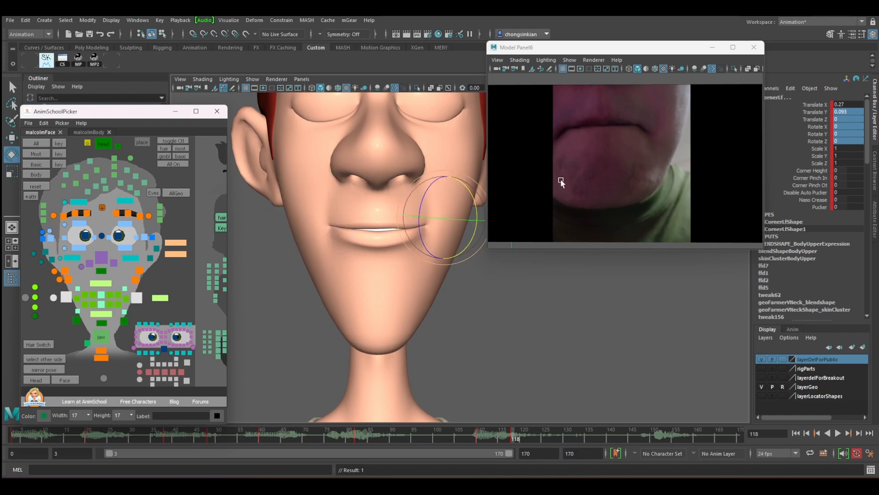
key(comma)
key(period)
key(comma)
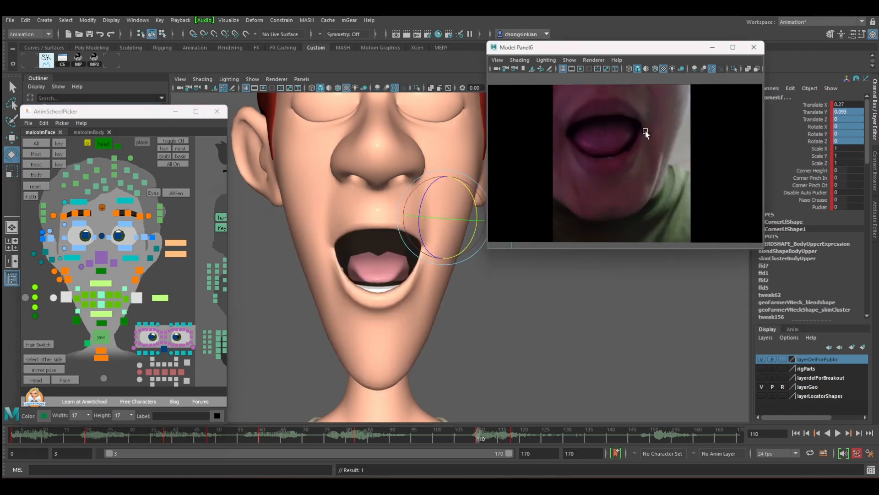
key(period)
key(comma)
key(period)
key(comma)
key(period)
key(w)
alt+drag(441, 227, 473, 210)
drag(452, 172, 453, 183)
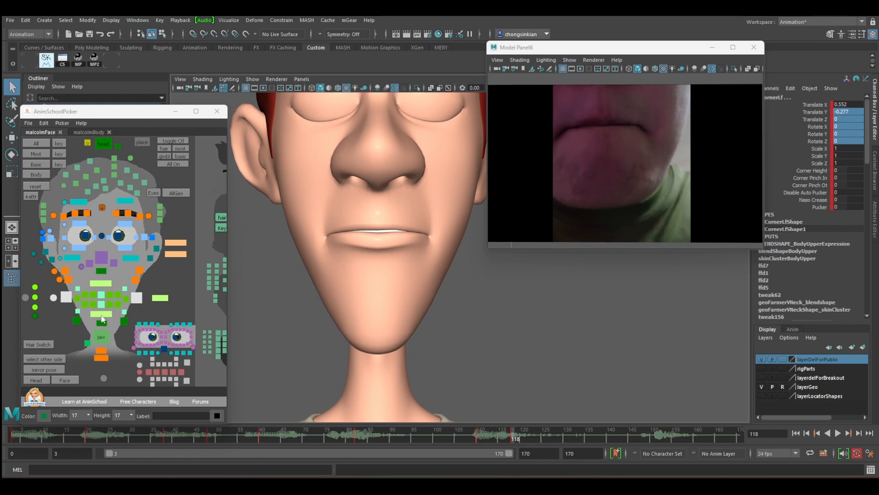
Try to close the lips by raising the middle lower-lip control
click(102, 315)
key(w)
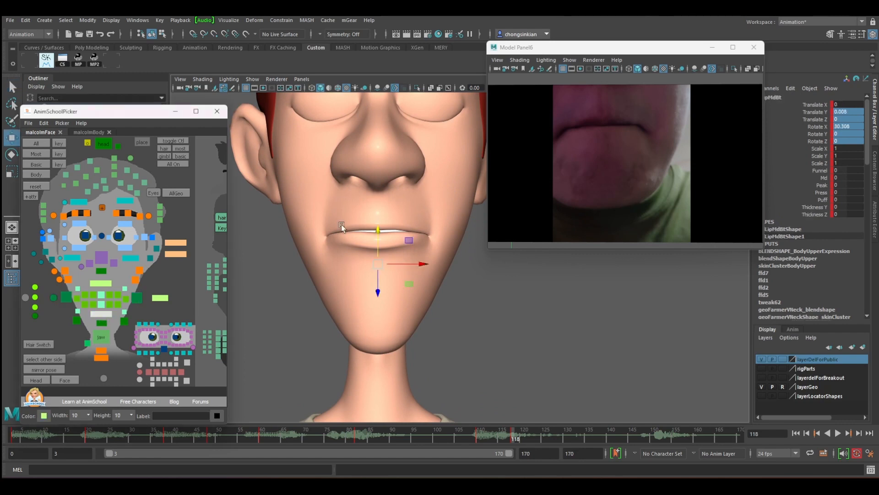
drag(378, 231, 379, 223)
key(q)
Set all Translate and Rotate values of the full group of lip controls to 0
click(160, 298)
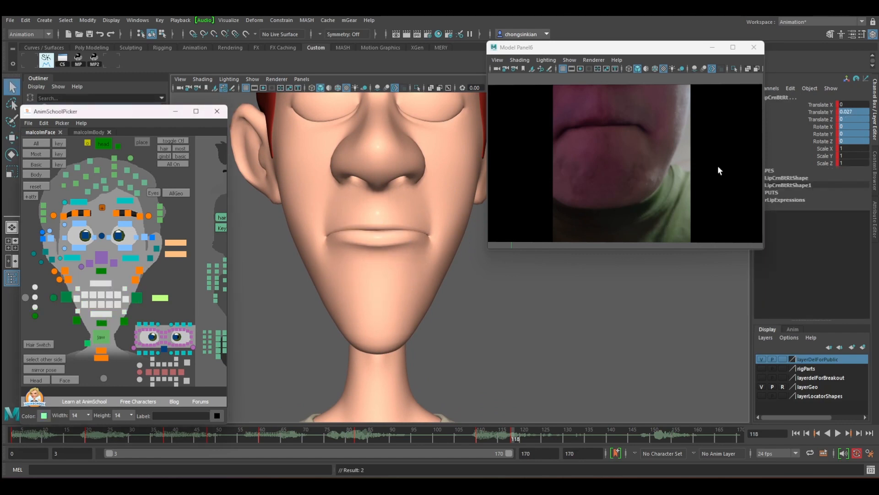
drag(848, 105, 848, 141)
text(0)
key(Return)
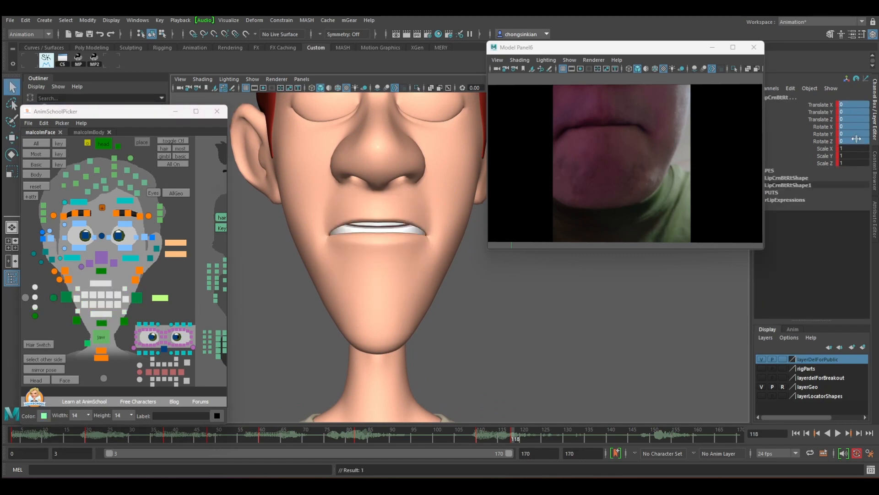
Raise the middle lower-lip control to about 0.031 in Translate Y to bring the lips together
click(101, 314)
key(w)
drag(385, 225, 383, 215)
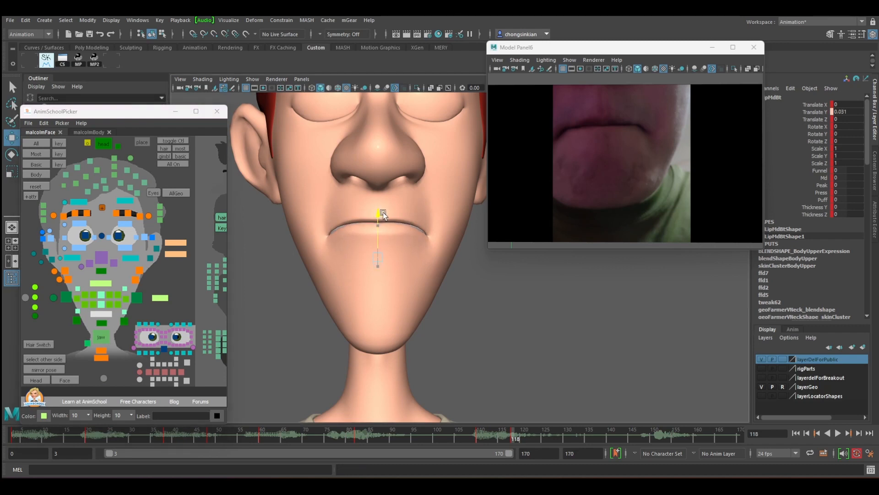
key(q)
Raise both mouth-corner controls slightly and nudge the middle lower-lip control up to about 0.033 in Translate Y
click(66, 297)
shift+click(135, 298)
key(w)
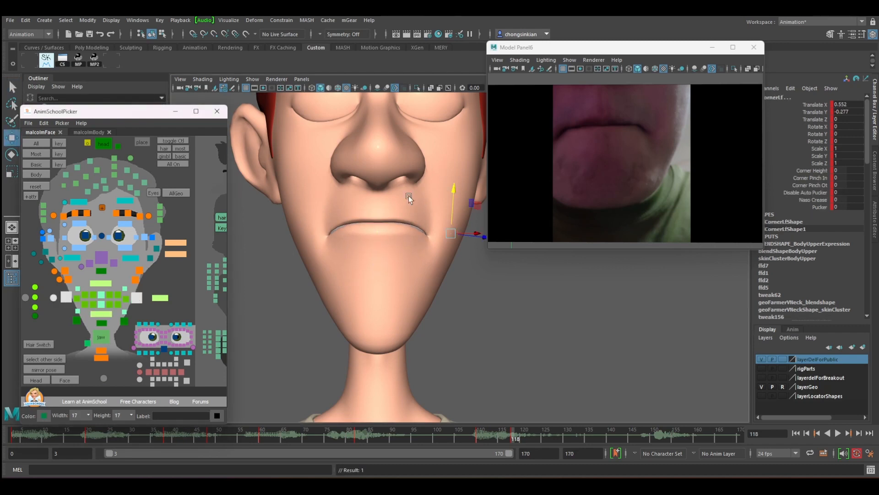
drag(455, 191, 457, 174)
click(382, 213)
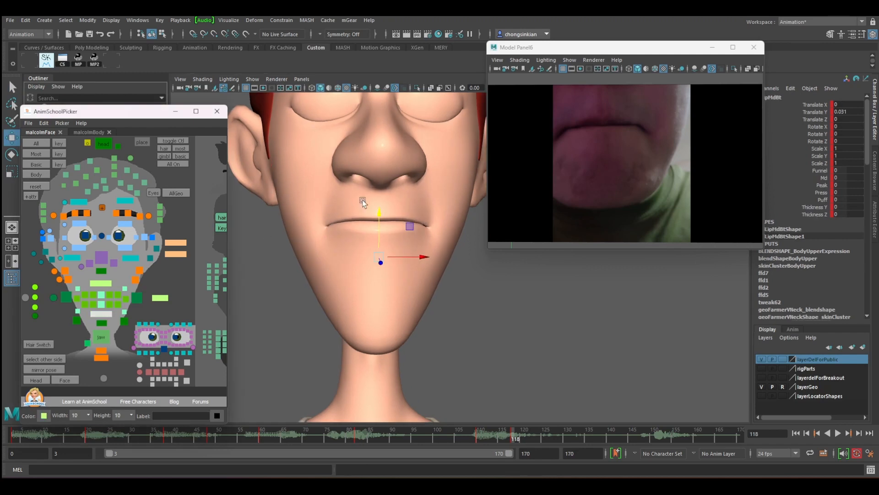
drag(381, 214, 382, 214)
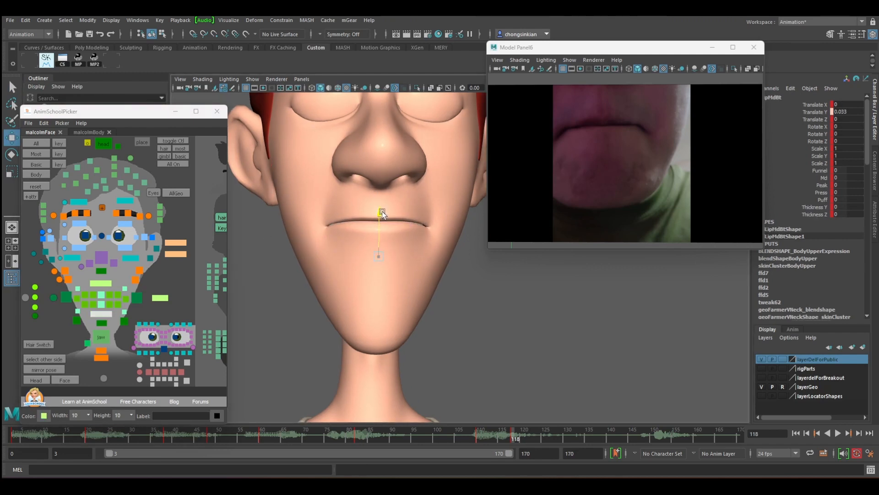
key(q)
Raise the right and left lower-lip corner controls to about 0.046 in Translate Y to seal the mouth corners
alt+drag(329, 244, 359, 251)
alt+right_drag(362, 251, 543, 236)
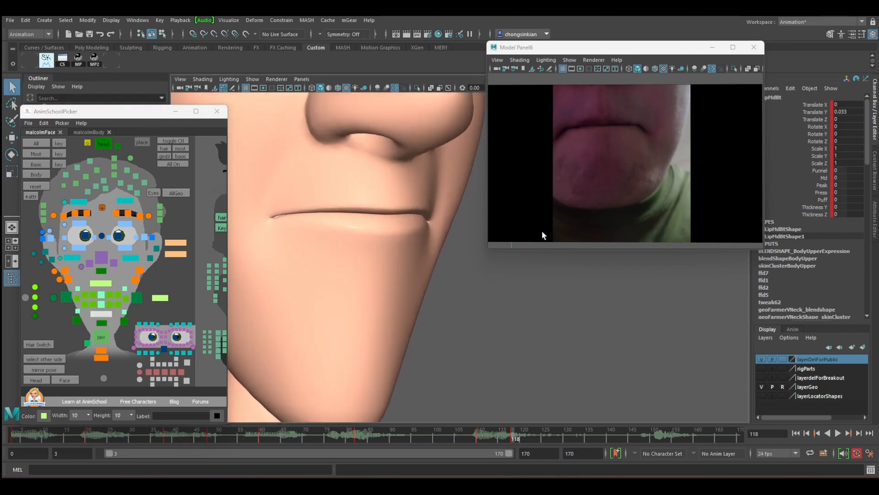
alt+drag(476, 234, 287, 229)
alt+right_drag(286, 230, 377, 210)
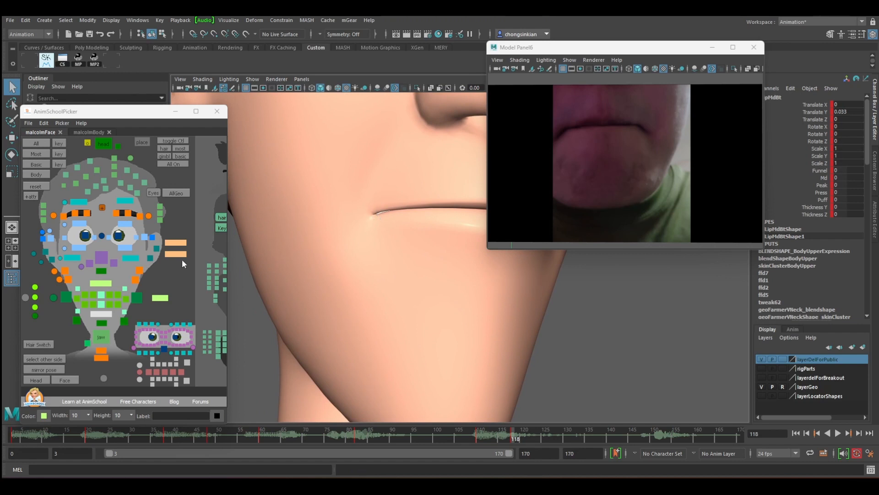
click(35, 297)
key(w)
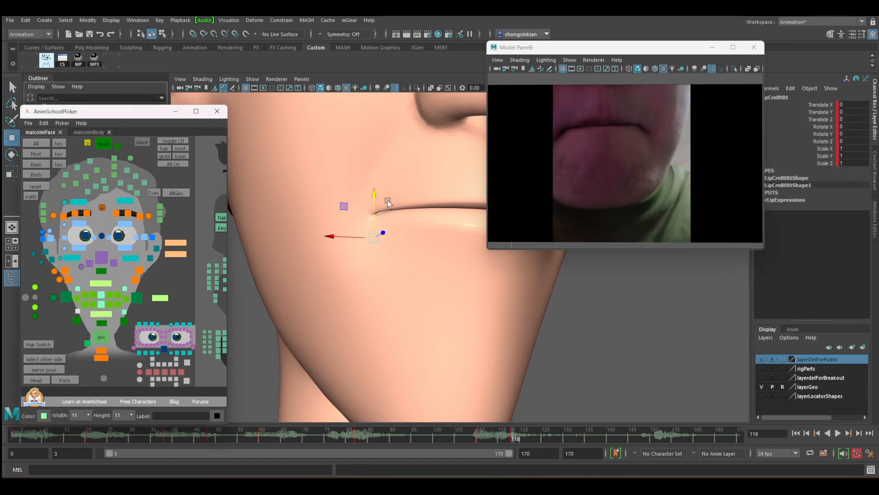
key(q)
drag(374, 191, 374, 188)
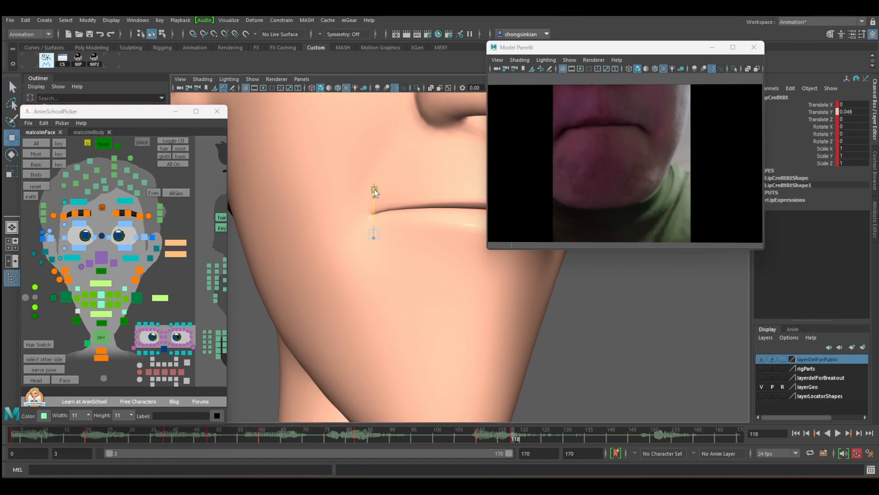
alt+drag(412, 249, 389, 276)
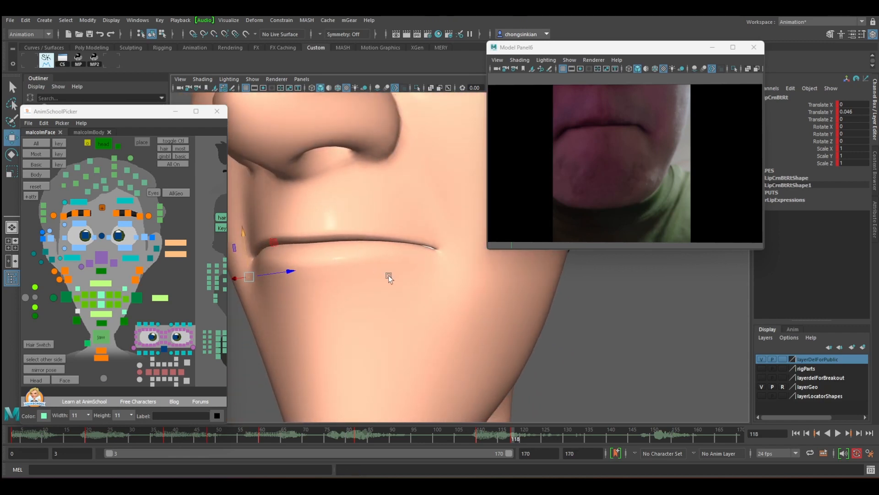
click(125, 312)
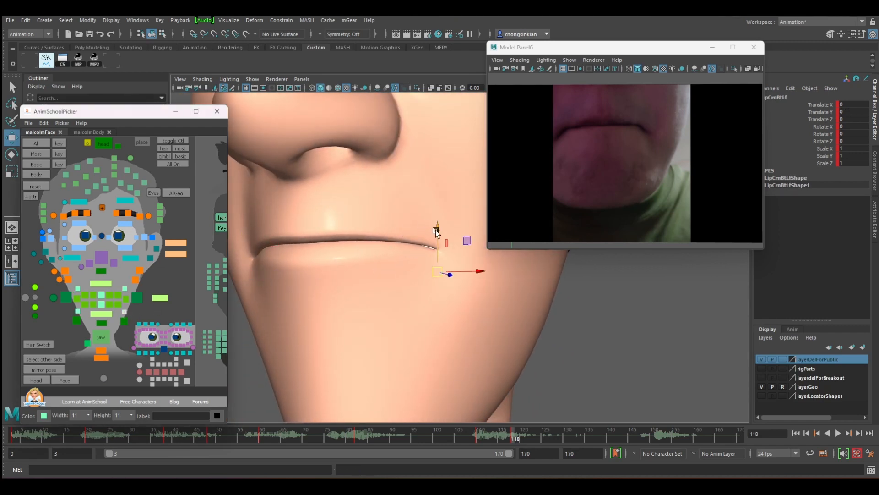
drag(436, 232, 408, 302)
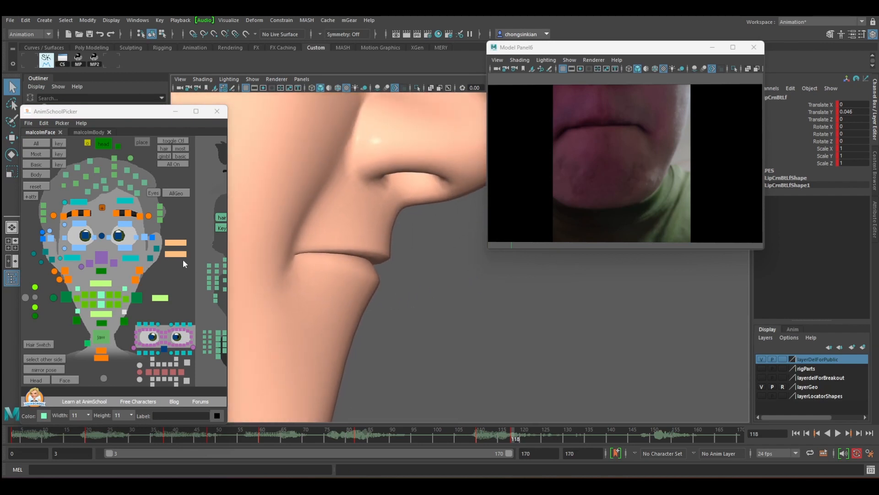
Rotate the middle upper-lip control to about 28.8 in Rotate X
click(105, 284)
key(e)
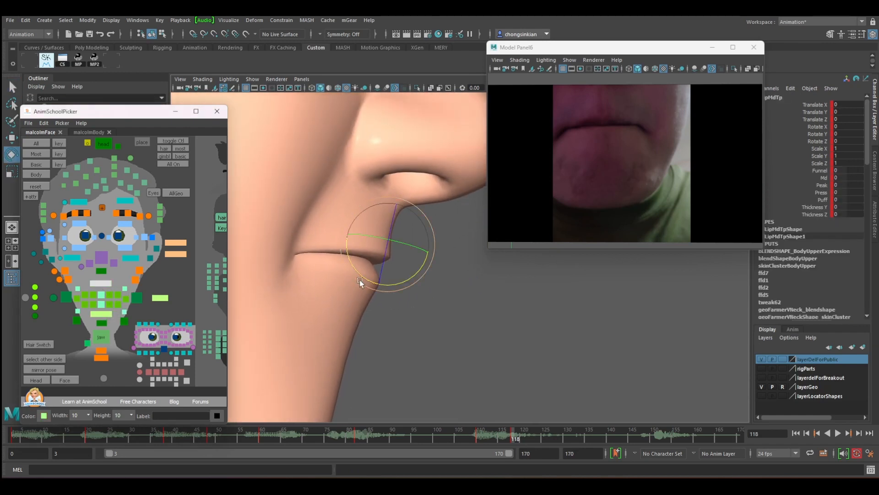
drag(409, 278, 398, 281)
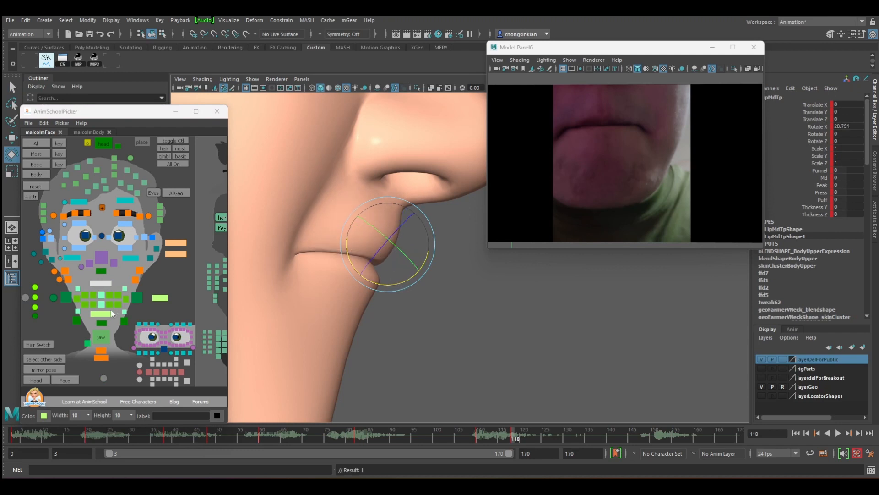
Rotate the middle lower-lip control to about -24.2 in Rotate X and move it forward to meet the upper lip
click(103, 314)
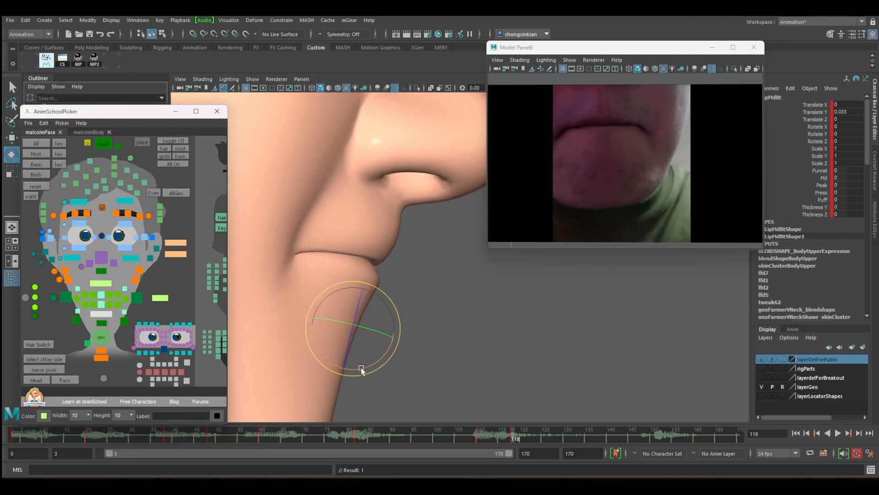
drag(362, 369, 374, 356)
key(w)
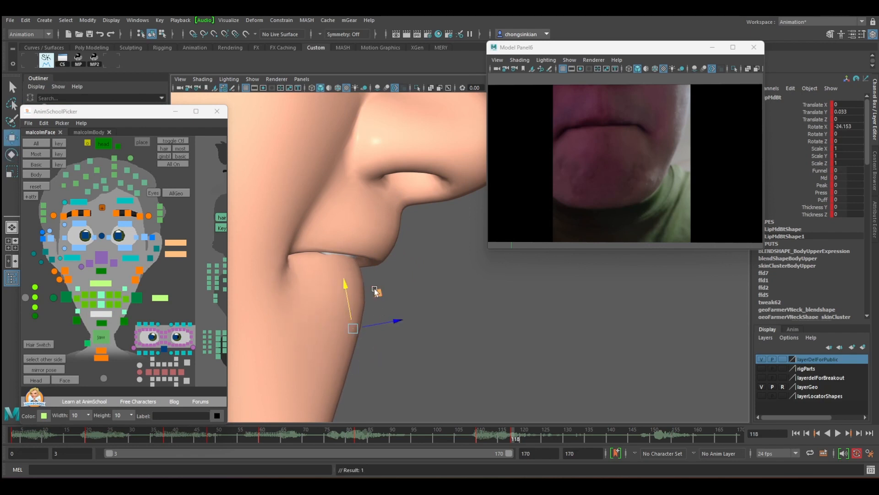
drag(397, 320, 407, 323)
Nudge the middle upper-lip control forward to about 0.002 in Translate Z and rotate it to about -6.9 in Rotate X
click(97, 285)
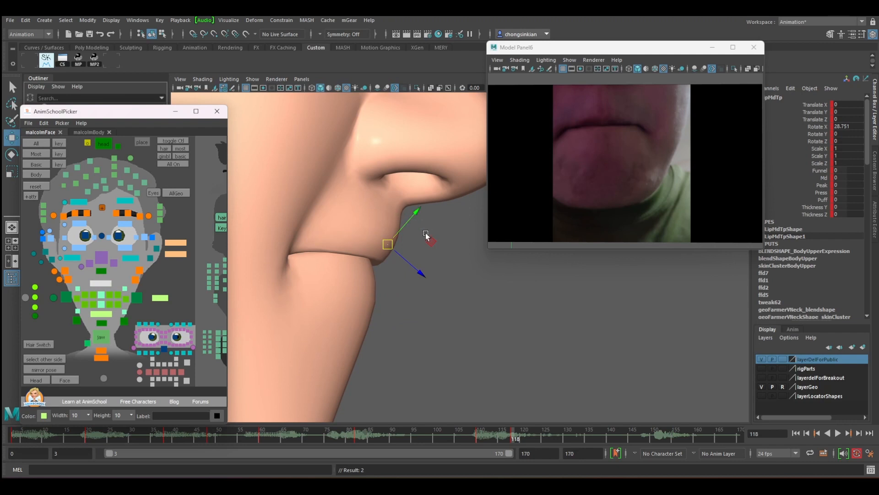
middle_drag(436, 241, 432, 240)
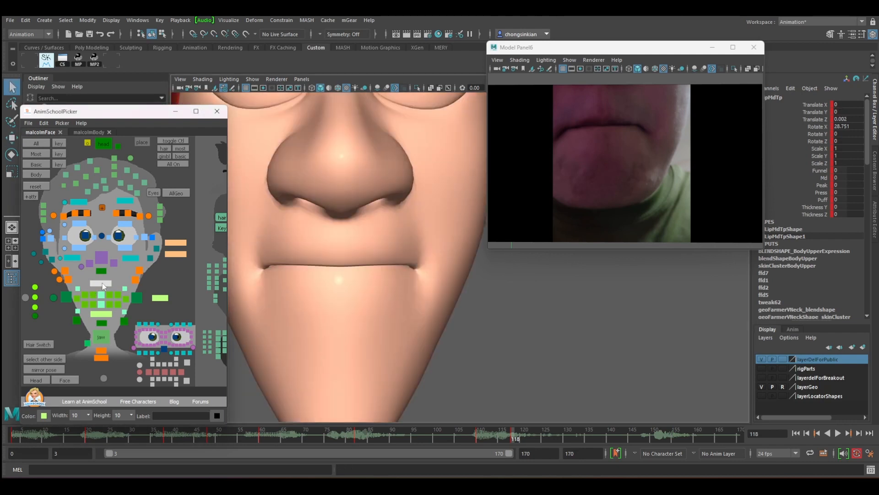
key(e)
drag(341, 255, 339, 234)
key(q)
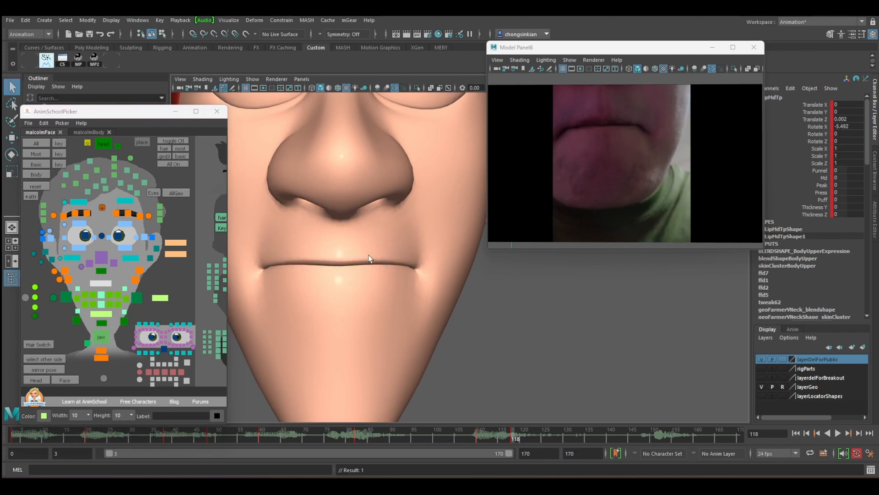
key(e)
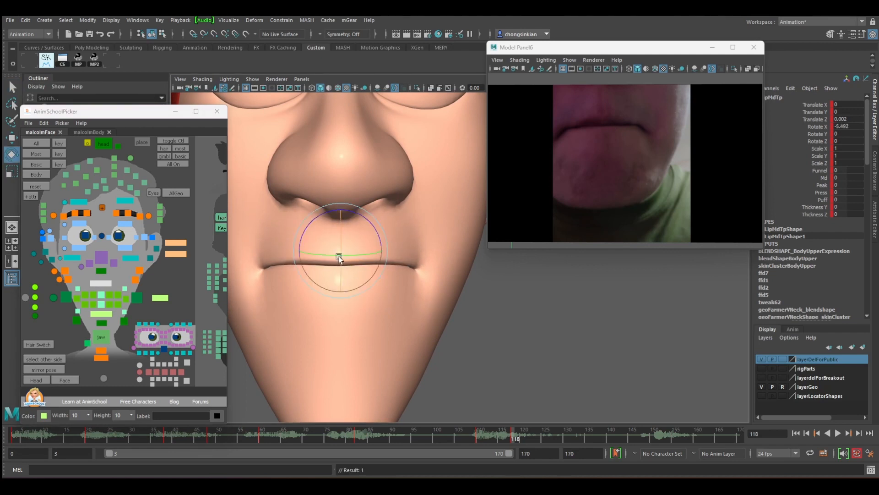
drag(337, 255, 354, 201)
Undo the trial raise of the middle upper-lip control
key(w)
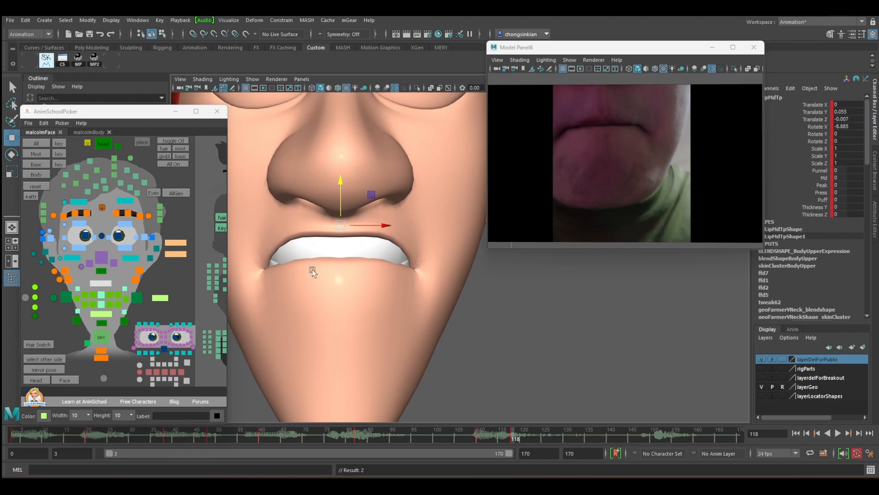
key(ctrl+z)
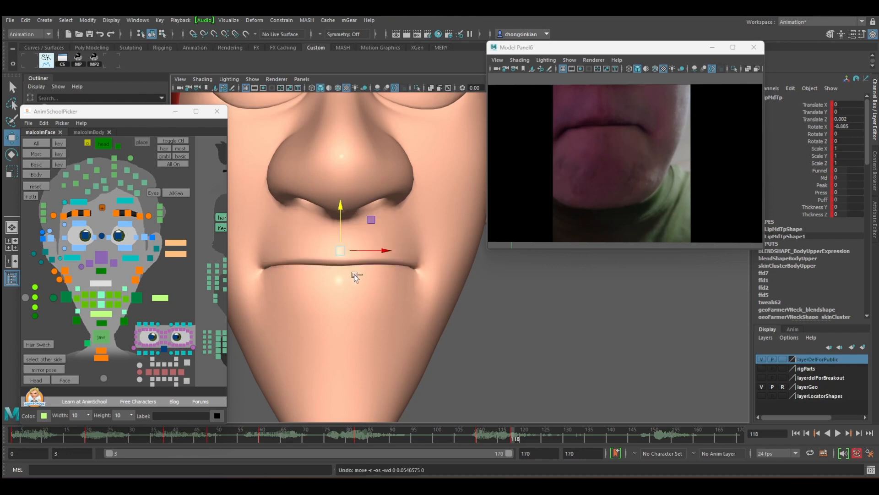
key(q)
key(ctrl+z)
Shift the middle upper-lip control back in profile to about 0.001 in Translate Y and -0.01 in Translate Z
alt+drag(283, 303, 408, 280)
key(w)
key(ctrl+z)
key(ctrl+z)
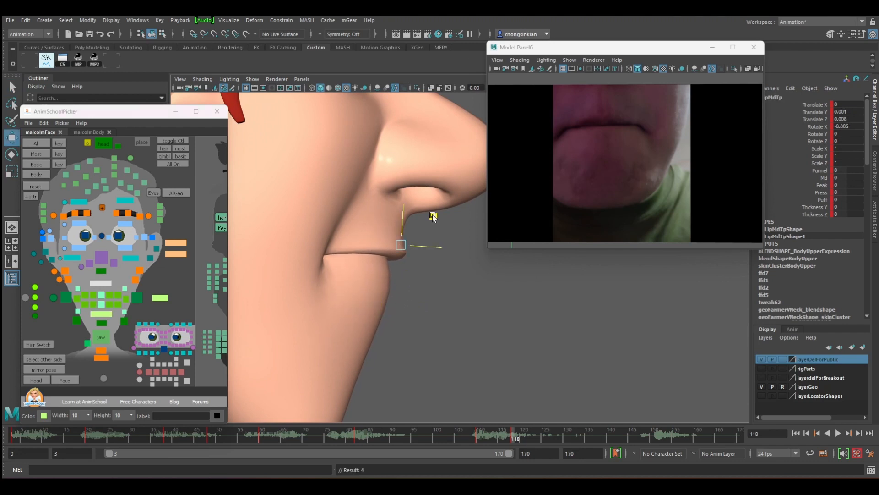
drag(432, 214, 425, 215)
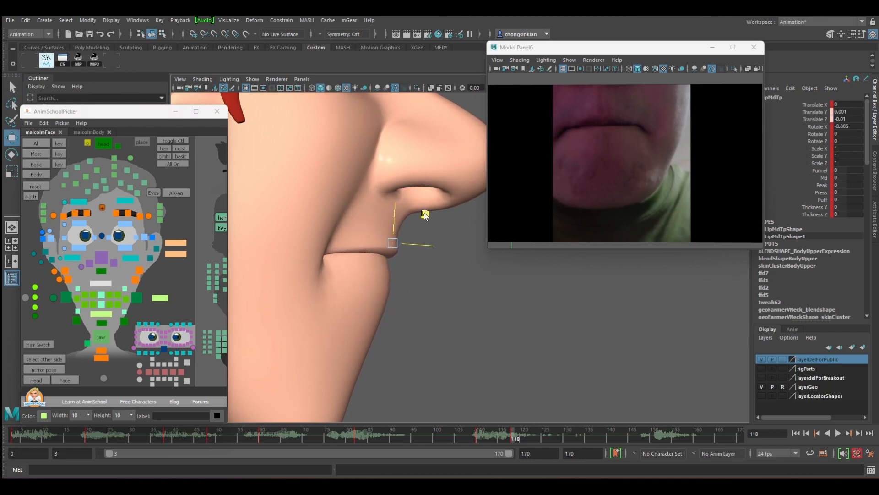
key(e)
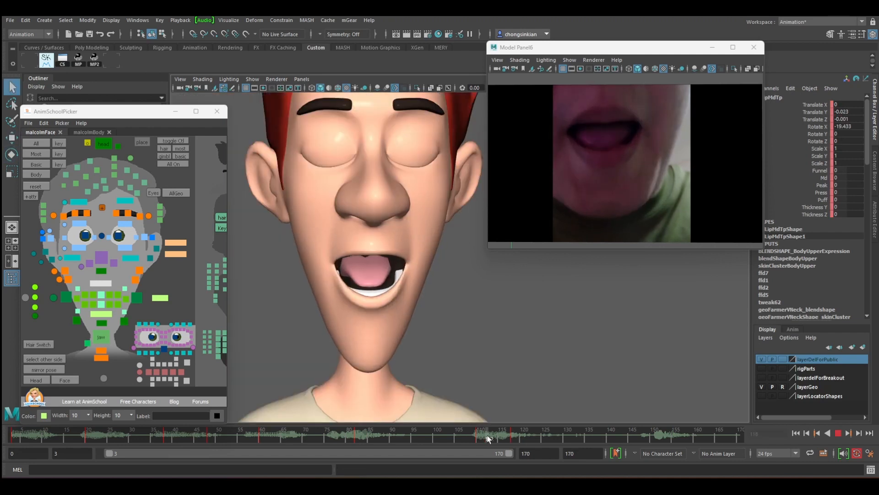
Key all the face controls at frame 146, where the video reference shows an open smile with teeth
click(516, 438)
drag(516, 438, 514, 420)
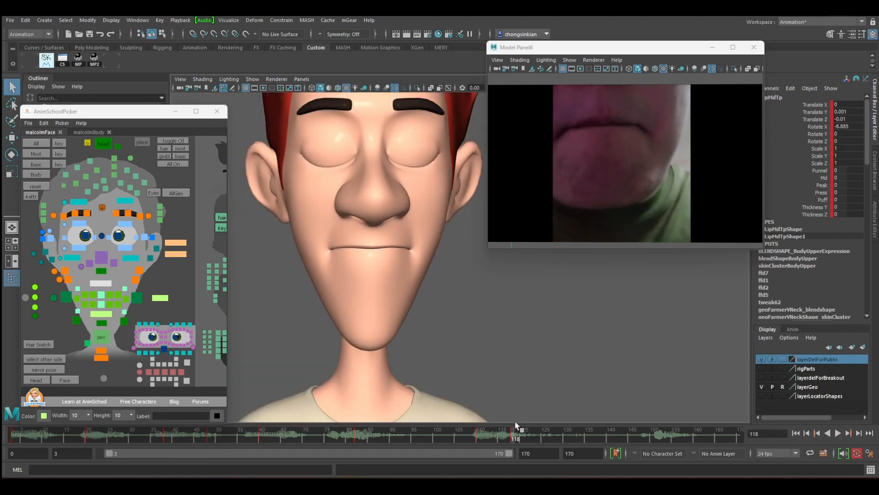
click(39, 143)
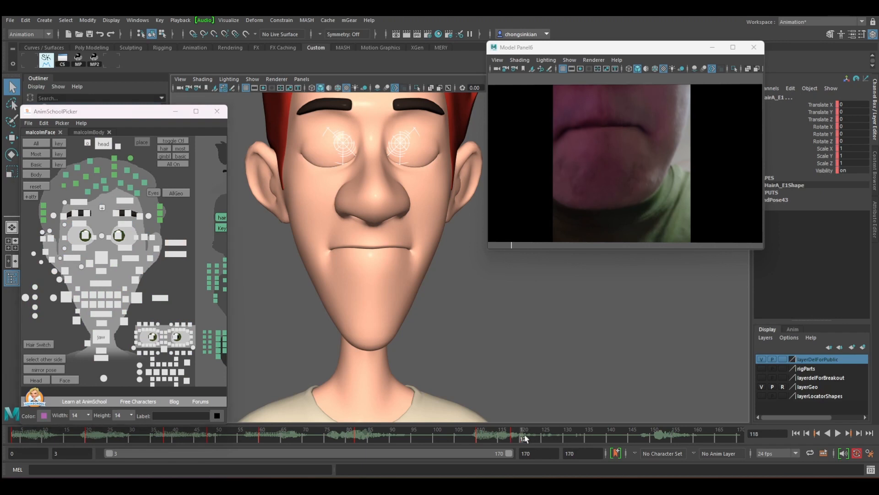
key(alt+v)
drag(658, 436, 635, 434)
key(s)
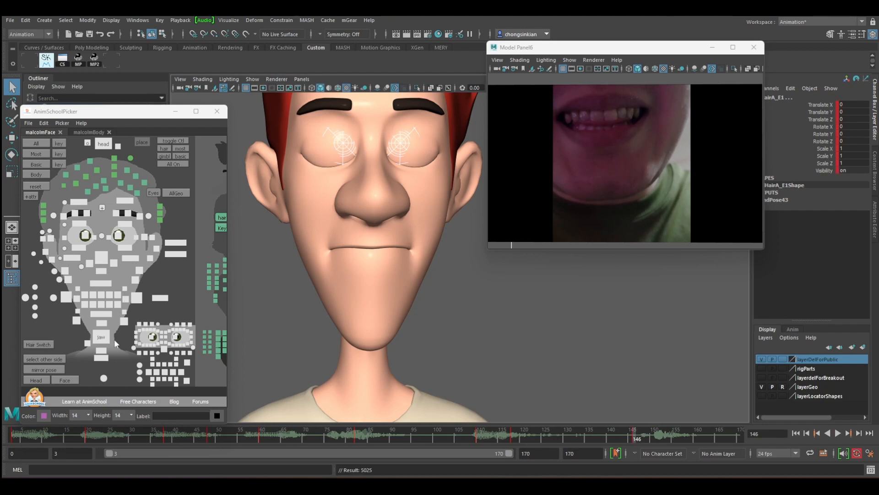
Rotate the jaw control to about -1.4 in Rotate X at frame 146
click(100, 337)
key(e)
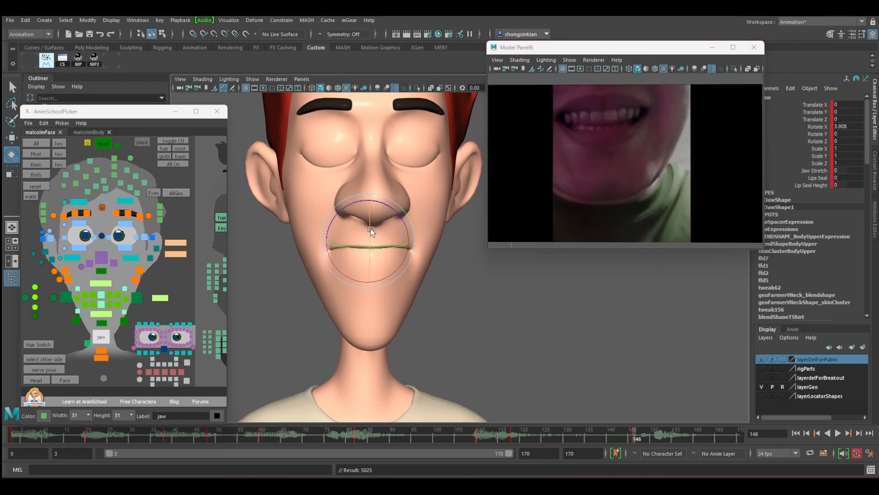
drag(369, 228, 367, 225)
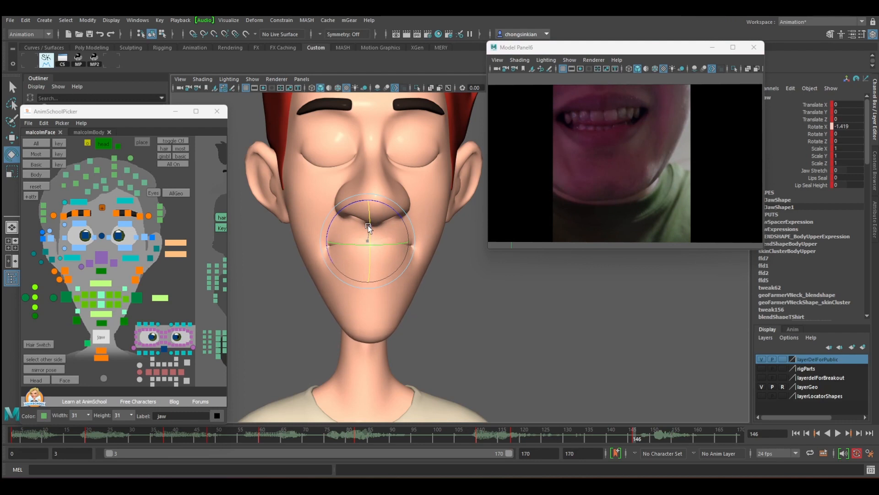
Compare the jaw position in the keys at frames 118 and 146 against the chin movement in the video reference
key(period)
key(comma)
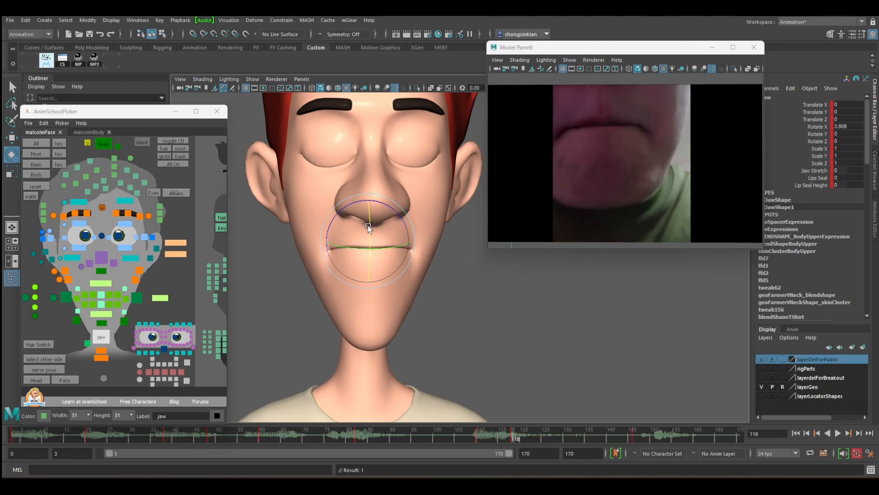
key(period)
key(comma)
key(period)
key(comma)
key(period)
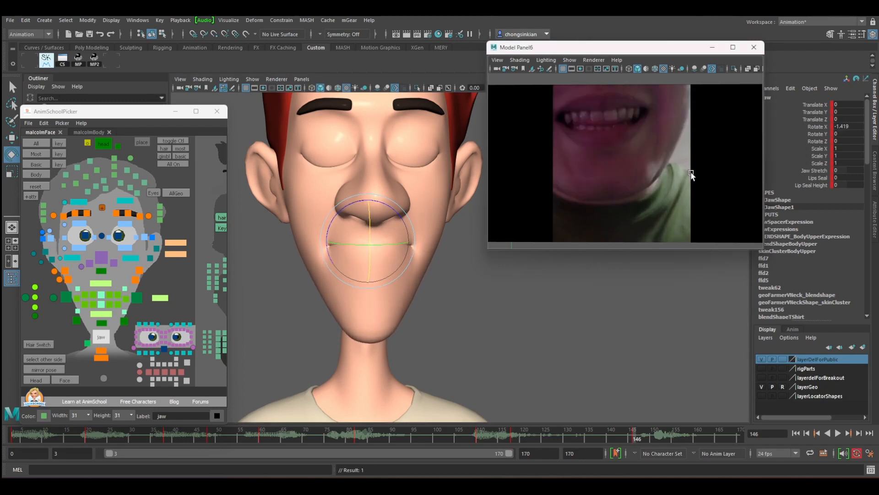
key(comma)
key(period)
key(comma)
key(period)
key(comma)
key(period)
key(comma)
key(period)
key(comma)
key(period)
key(comma)
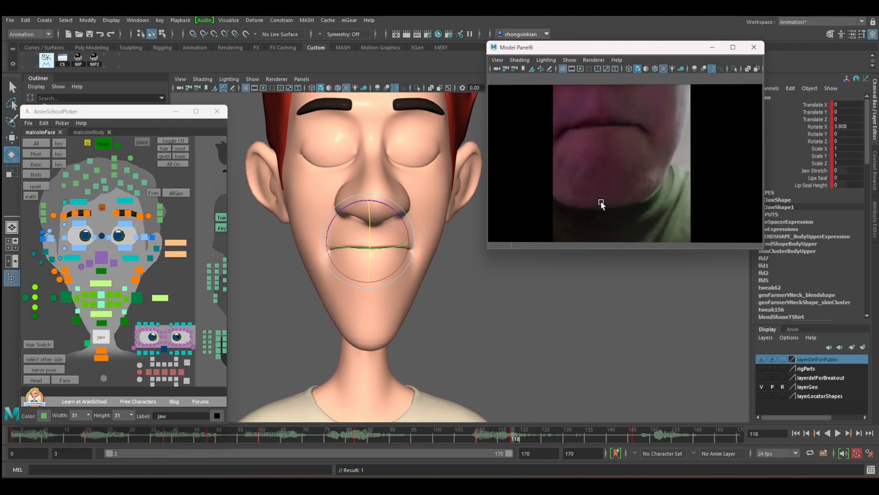
key(period)
key(comma)
key(period)
key(comma)
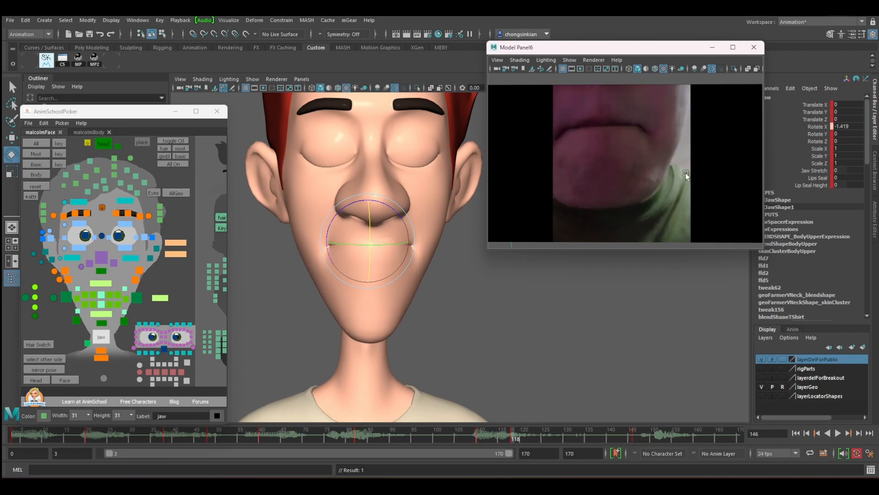
key(period)
key(comma)
key(period)
key(comma)
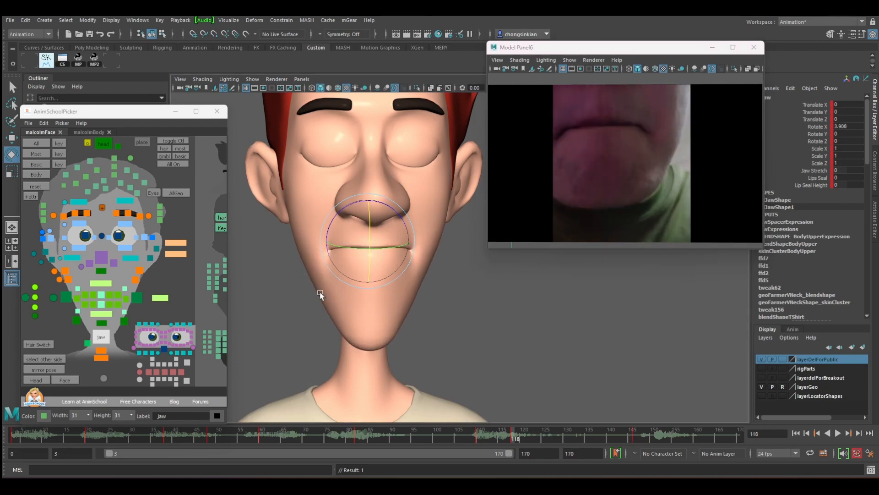
Rotate the jaw to about 2.6 in Rotate X at frame 146 and key it
key(period)
mouse_move(368, 225)
mouse_down()
mouse_move(369, 318)
mouse_move(370, 240)
mouse_up()
key(s)
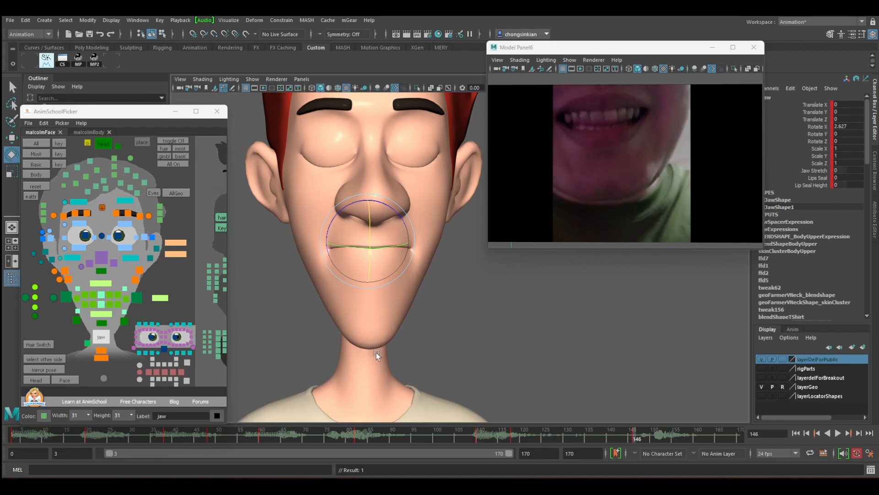
key(.)
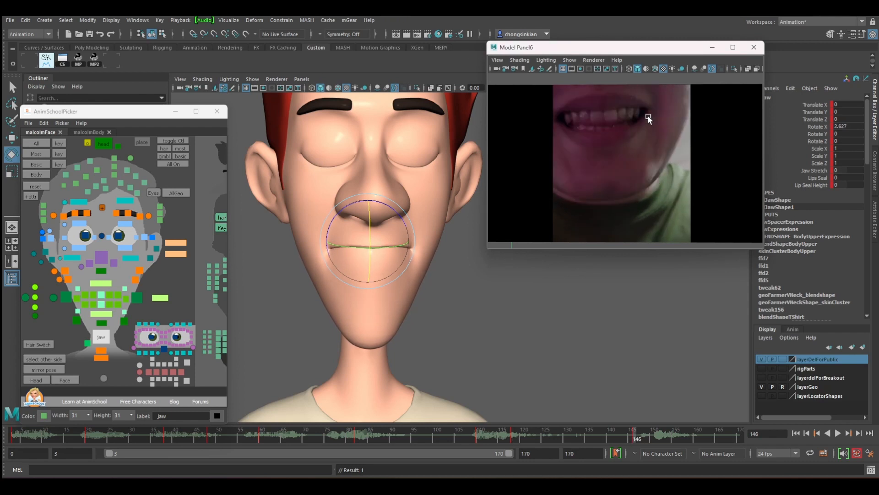
Widen and raise both mouth corner controls to about 0.58 in Translate X and 0.064 in Translate Y
click(63, 296)
shift+click(137, 298)
alt+drag(433, 249, 405, 252)
key(w)
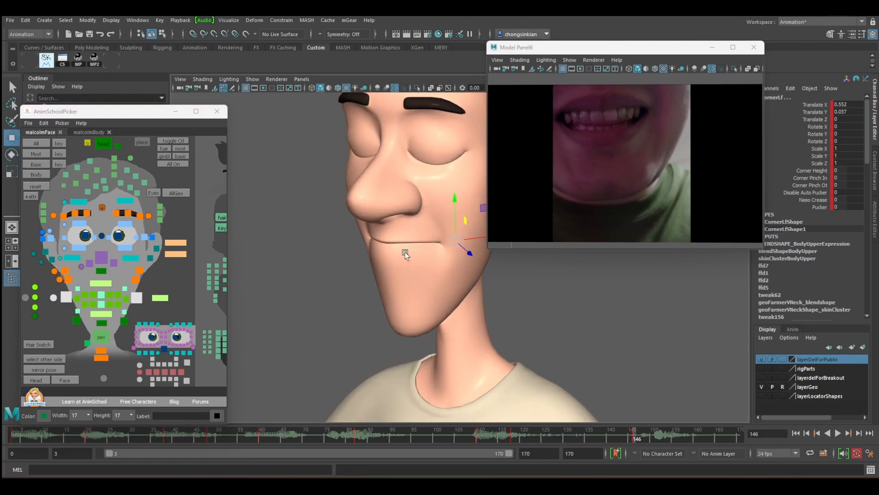
drag(468, 238, 399, 265)
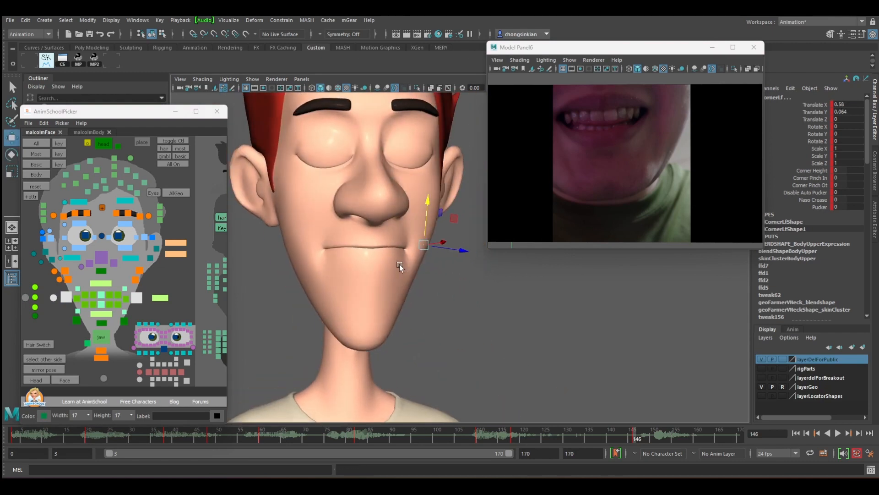
key(q)
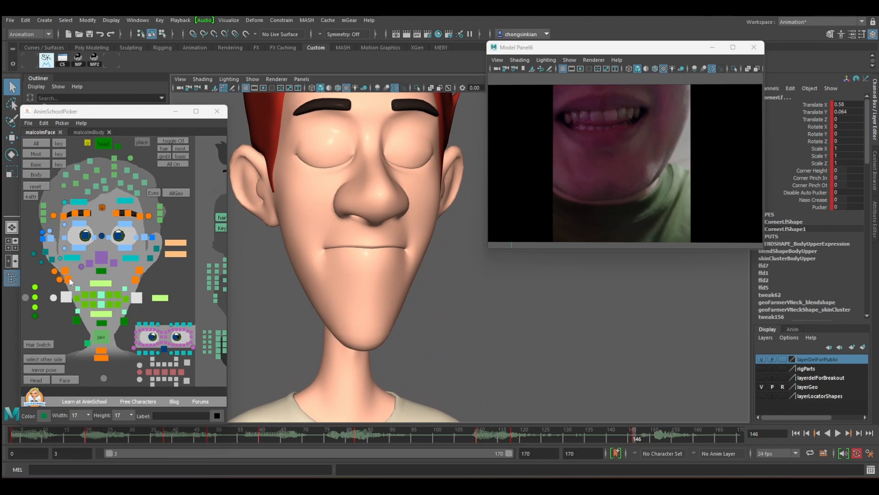
Reset the translation and rotation of all upper and lower lip controls to 0
drag(70, 281, 131, 315)
right_click(847, 115)
drag(855, 105, 853, 112)
right_click(859, 106)
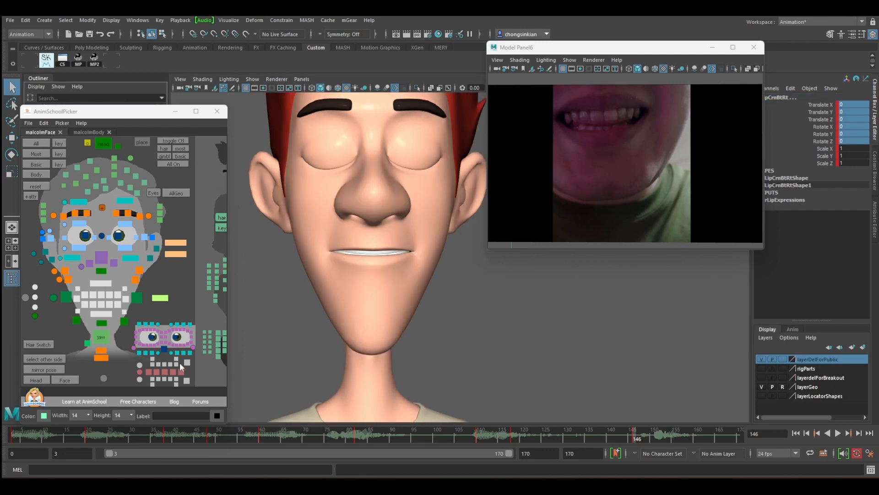
Reset the translation and rotation of the upper and lower teeth controls to 0
drag(185, 363, 189, 373)
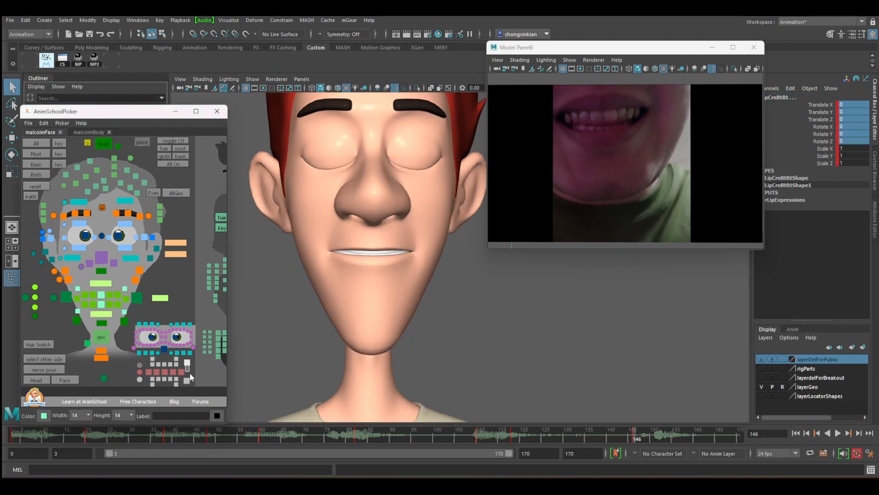
drag(852, 105, 851, 141)
text(0)
key(Return)
Lower the middle lower-lip control to about -0.025 in Translate Y to open the mouth
click(102, 315)
key(w)
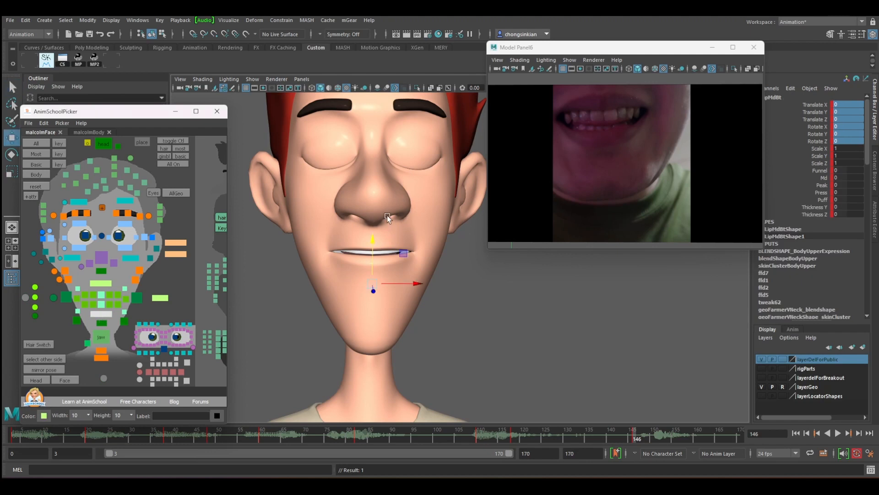
mouse_move(366, 245)
mouse_down()
mouse_move(367, 259)
mouse_move(369, 251)
mouse_up()
key(q)
Raise the middle upper-lip control to about 0.013 in Translate Y to expose more of the upper teeth
click(371, 245)
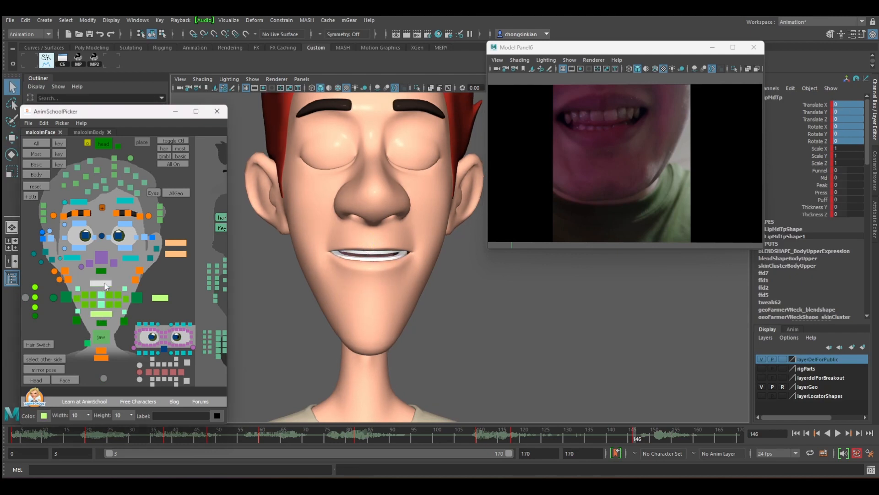
key(w)
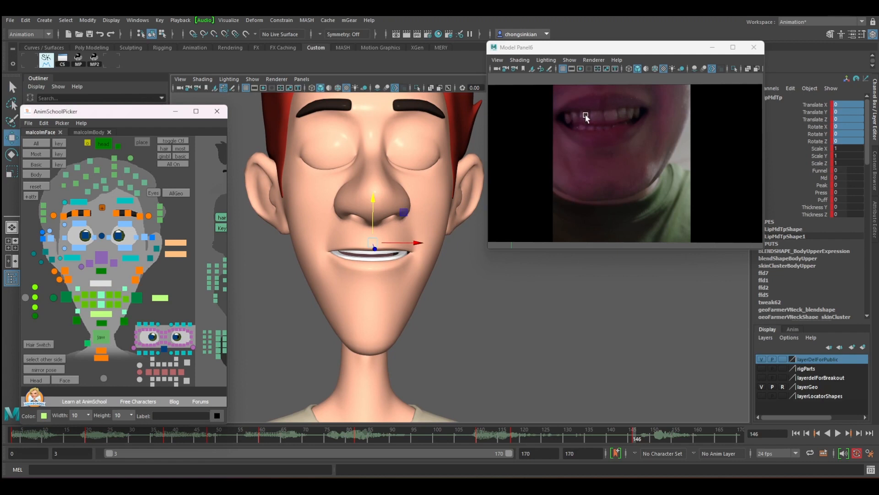
drag(372, 200, 369, 197)
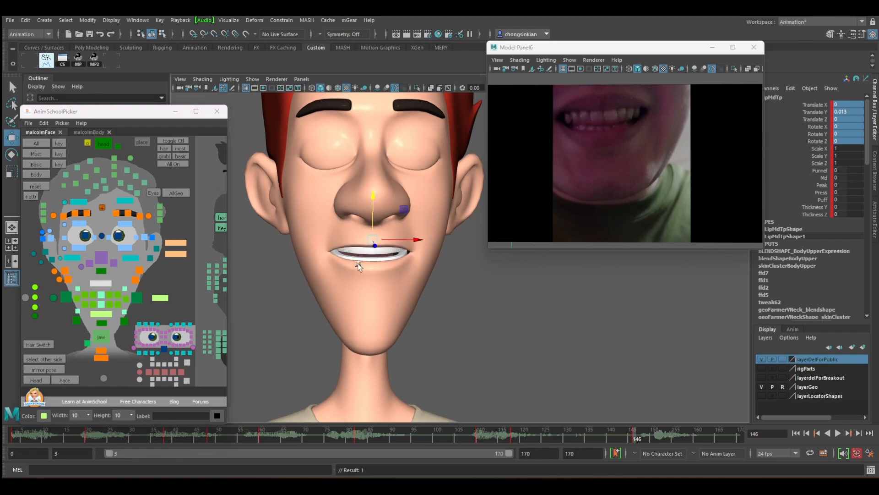
key(q)
alt+drag(387, 271, 393, 272)
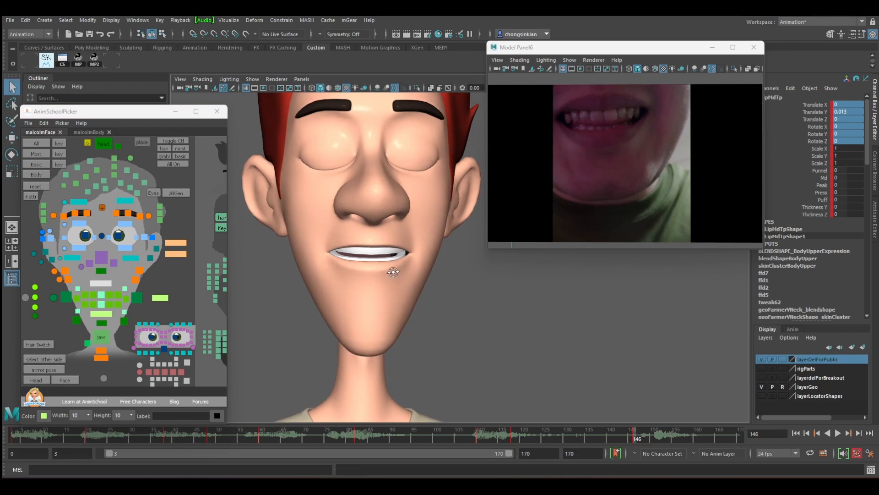
Raise both mouth corners to about 0.166 in Translate Y, plus a slight extra lift to match the reference smile
click(137, 298)
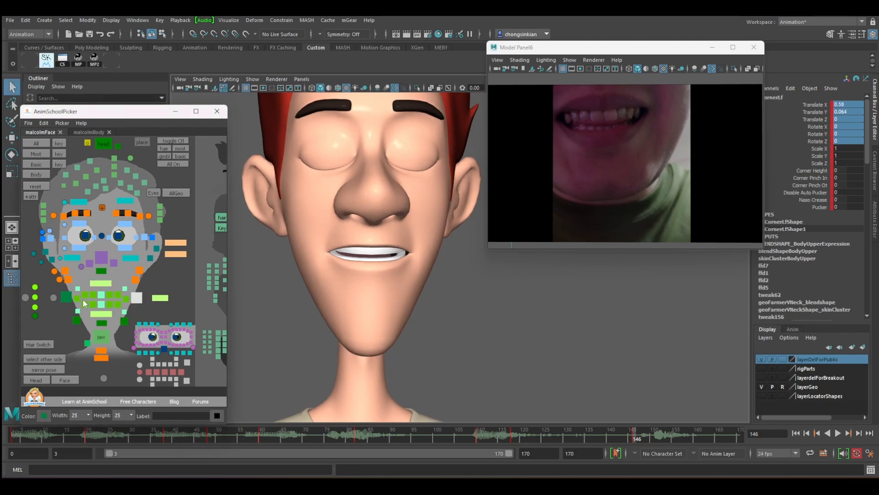
shift+click(67, 297)
key(w)
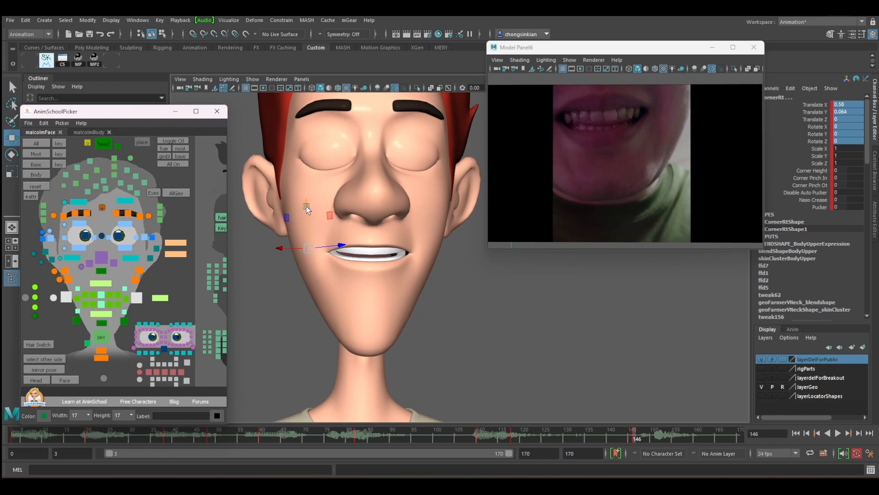
drag(307, 207, 310, 203)
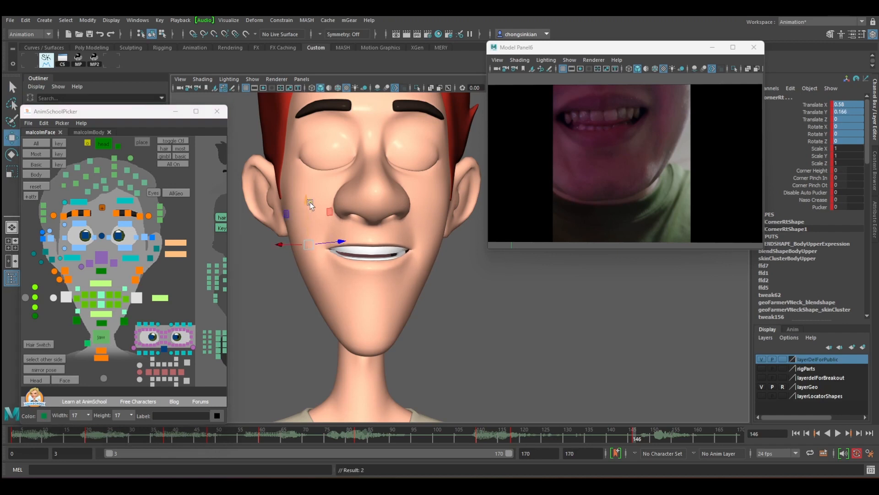
key(q)
click(612, 128)
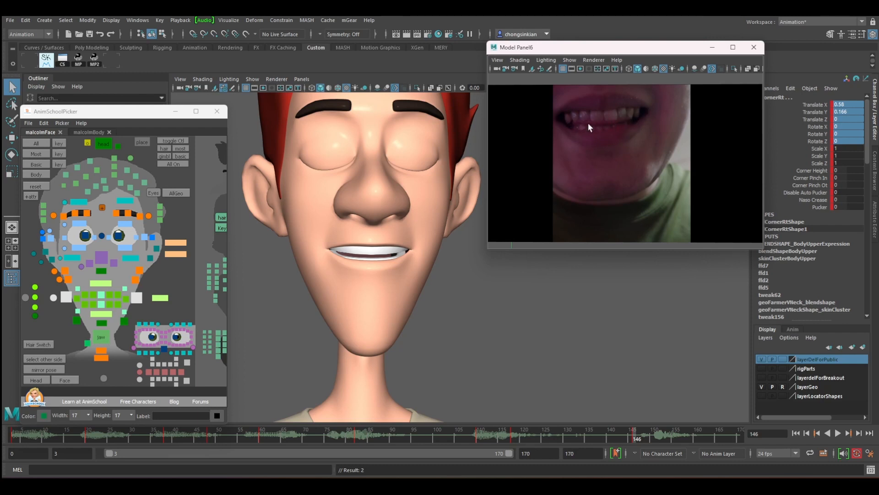
key(w)
drag(309, 196, 309, 194)
Lower the middle lower-lip control slightly more, to about -0.029 in Translate Y
click(101, 314)
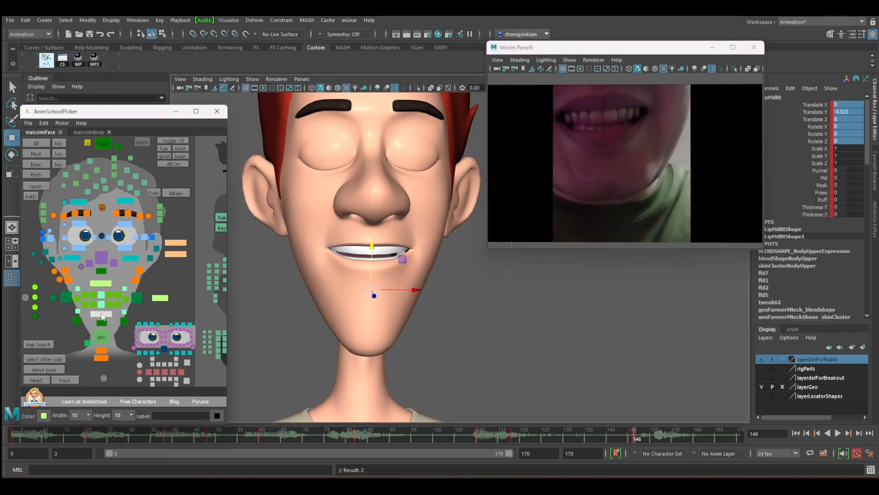
drag(372, 247, 373, 252)
key(q)
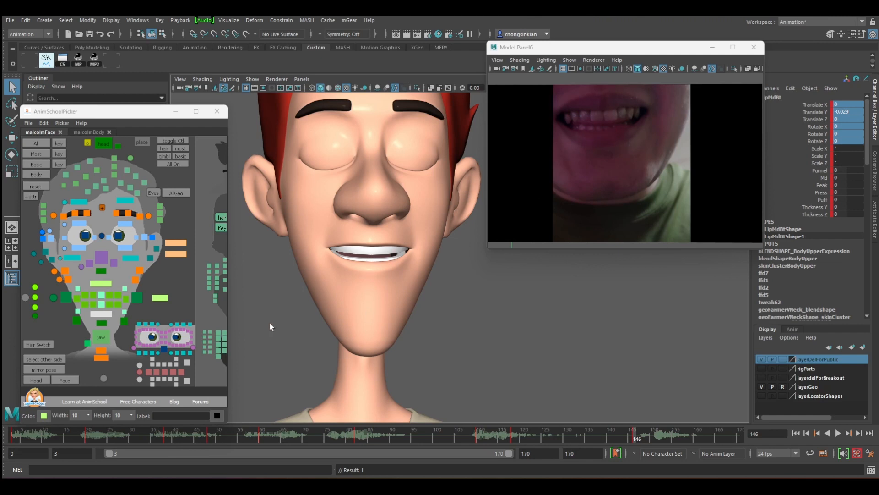
Reset the translation and rotation of all five tongue controls to 0
click(148, 371)
drag(157, 376, 183, 373)
text(0)
key(Return)
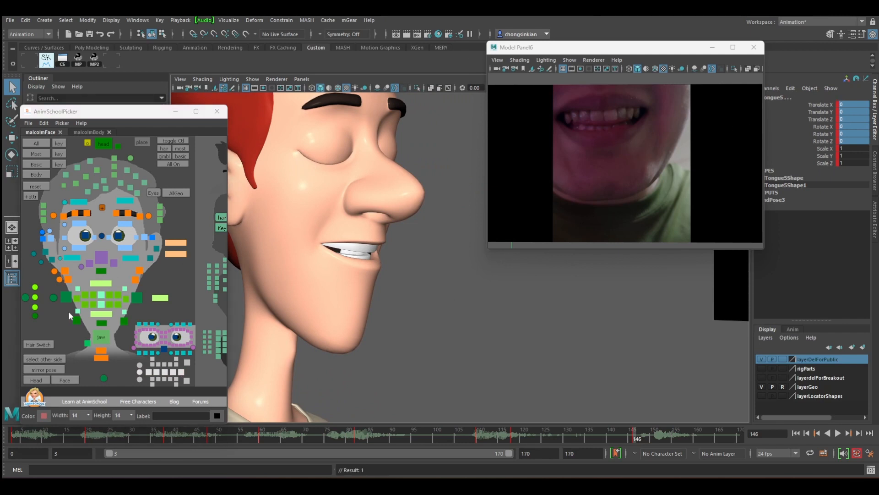
Move the first tongue control up and forward to about 0.065 in Translate Y and 0.056 in Translate Z
click(149, 372)
key(w)
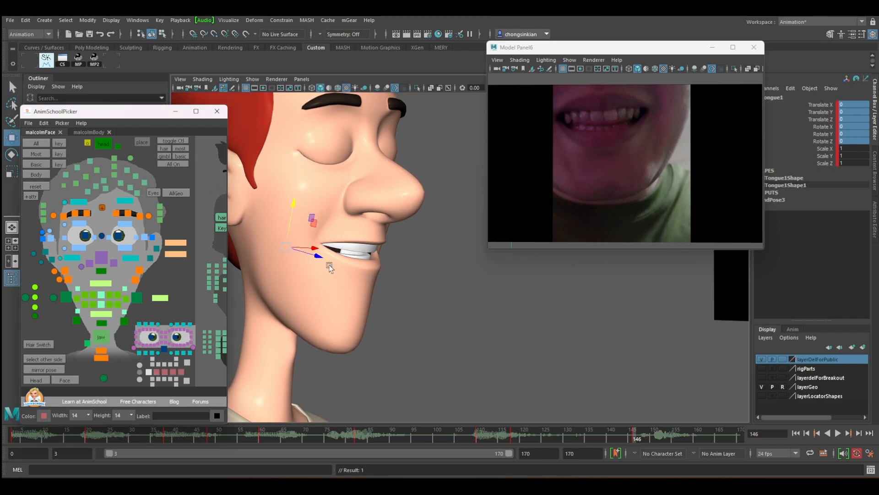
drag(314, 258, 342, 271)
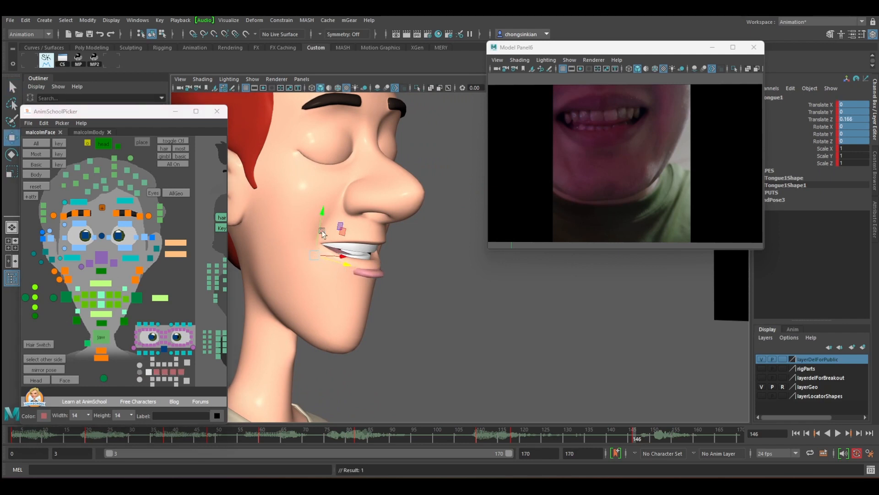
drag(323, 219, 327, 204)
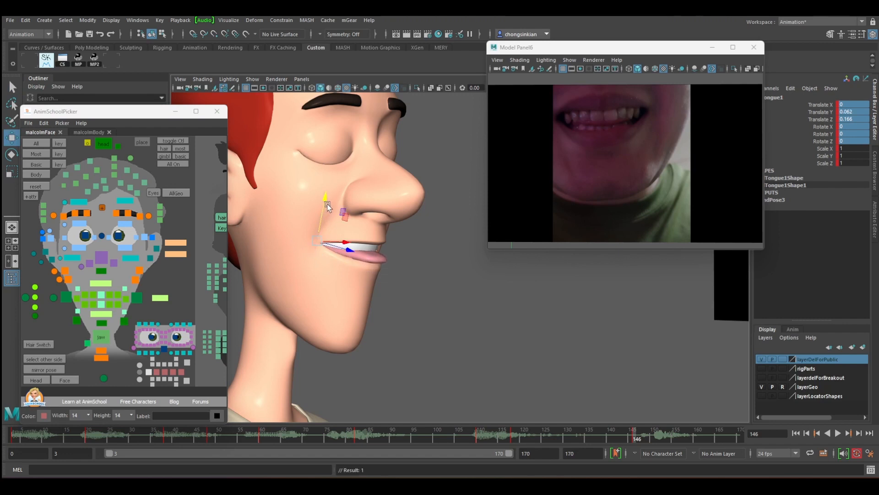
drag(347, 250, 409, 264)
key(q)
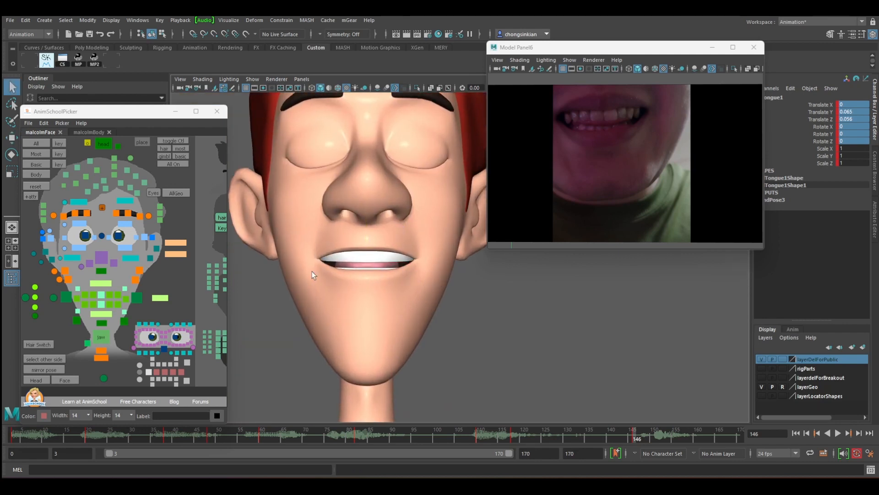
click(187, 371)
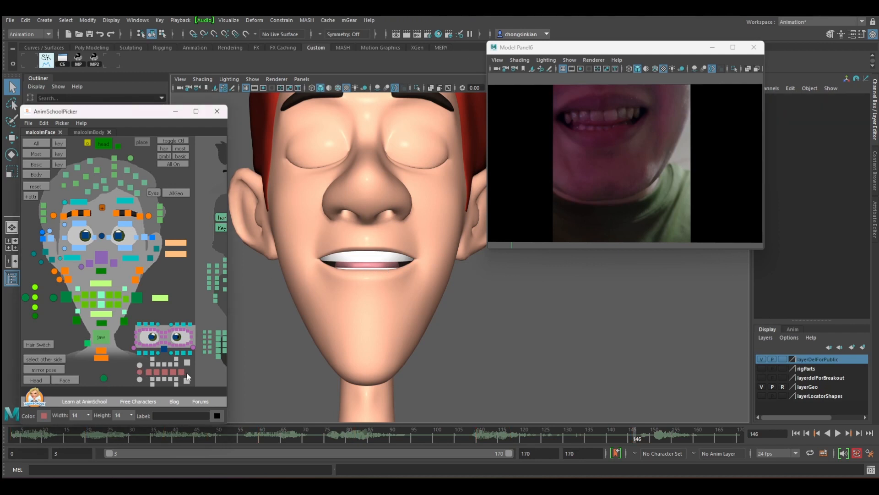
click(182, 373)
key(r)
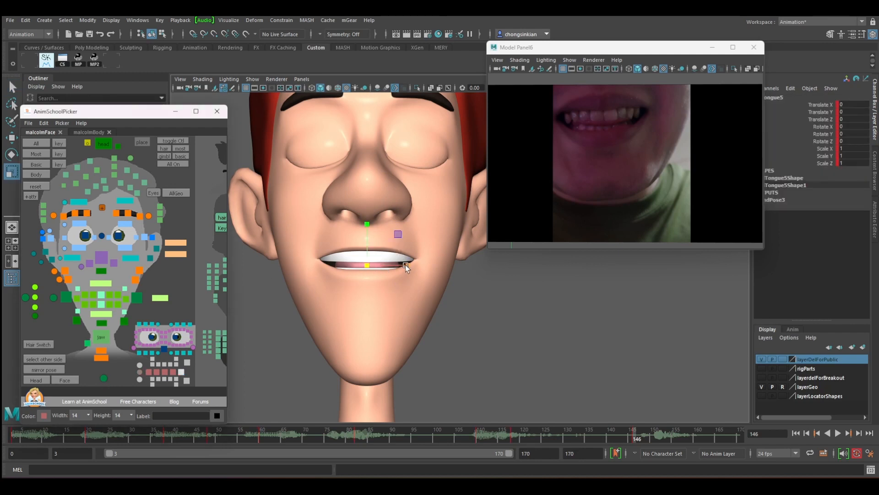
drag(405, 265, 433, 269)
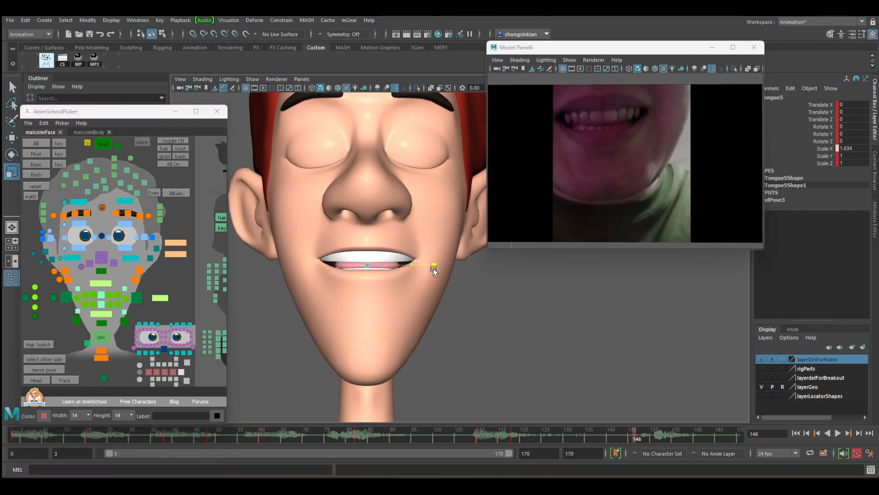
key(ctrl+z)
key(q)
Widen all five tongue controls together to about 1.111 in Scale X and key them at frame 146
drag(191, 369, 148, 374)
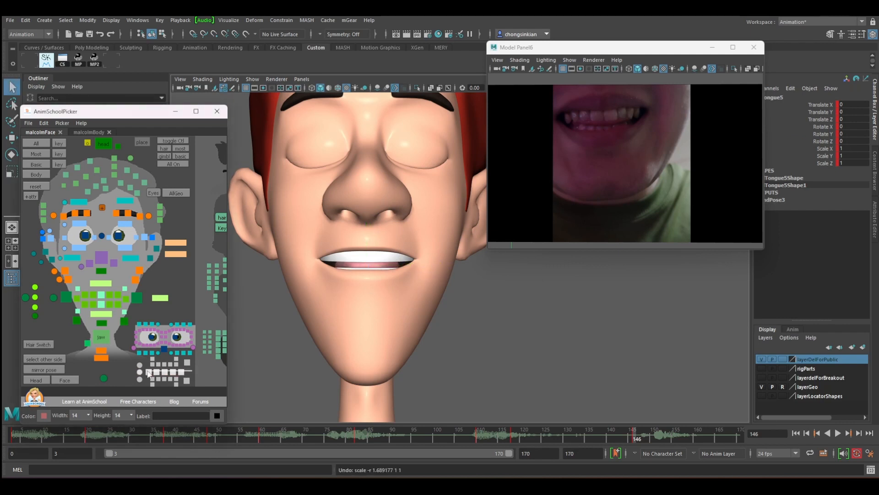
key(r)
drag(409, 266, 335, 279)
key(s)
key(q)
alt+right_drag(335, 279, 321, 279)
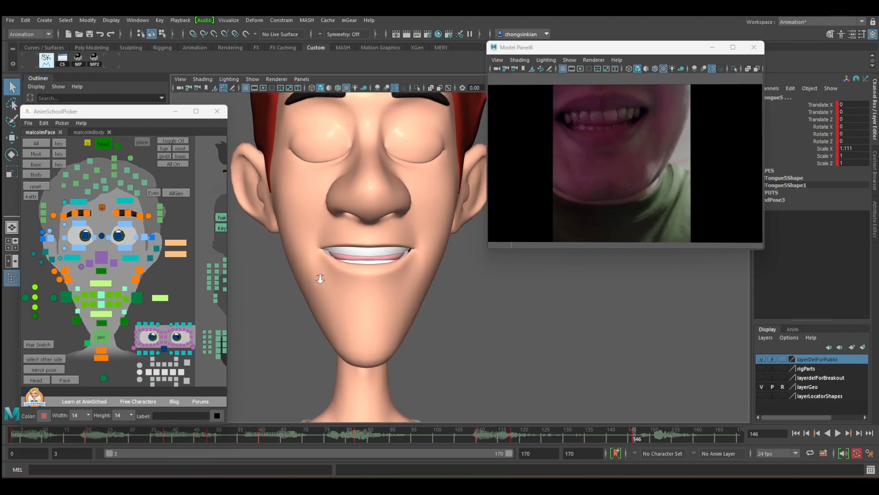
Select all the rig controls and key them at frame 153, holding the smile pose from frame 146
click(37, 143)
mouse_move(632, 435)
mouse_down()
mouse_move(622, 437)
mouse_move(652, 437)
mouse_move(636, 433)
mouse_up()
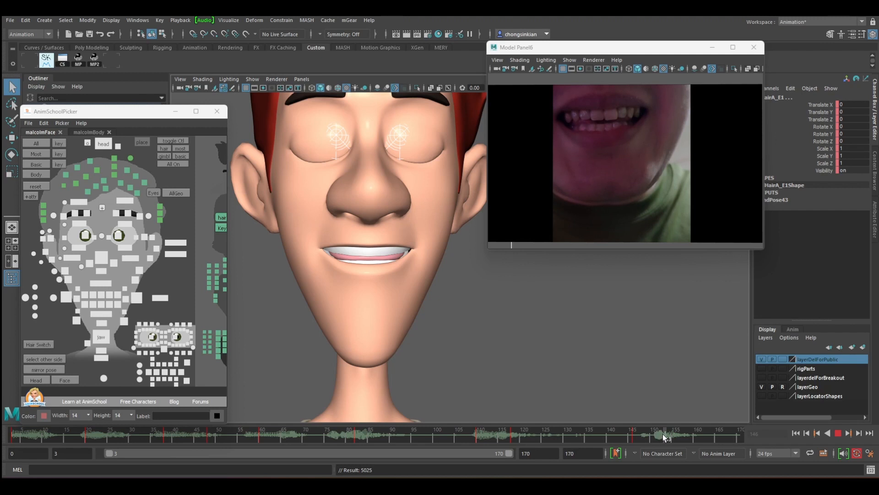
mouse_move(647, 433)
mouse_down()
mouse_move(634, 434)
mouse_move(655, 433)
mouse_move(627, 433)
mouse_move(669, 433)
mouse_move(620, 432)
mouse_move(663, 432)
mouse_up()
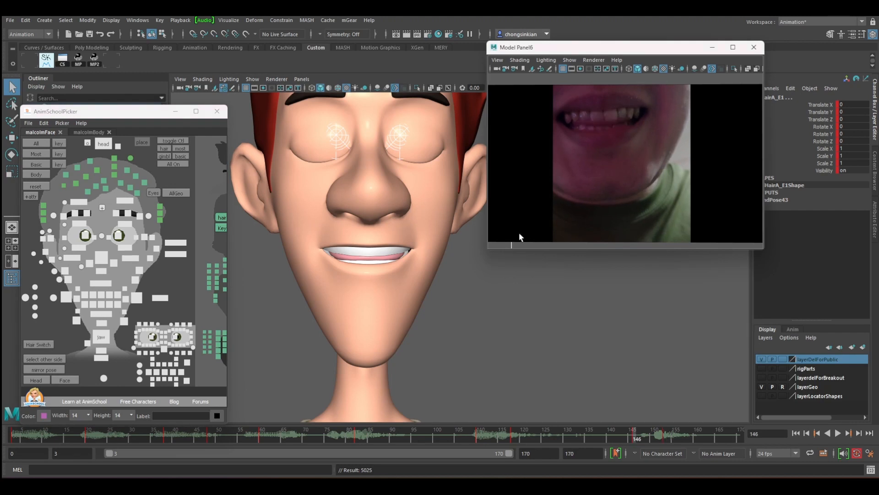
Open the jaw slightly at frame 153 to about 3.141 in Rotate X, comparing with the reference at frame 146
click(102, 339)
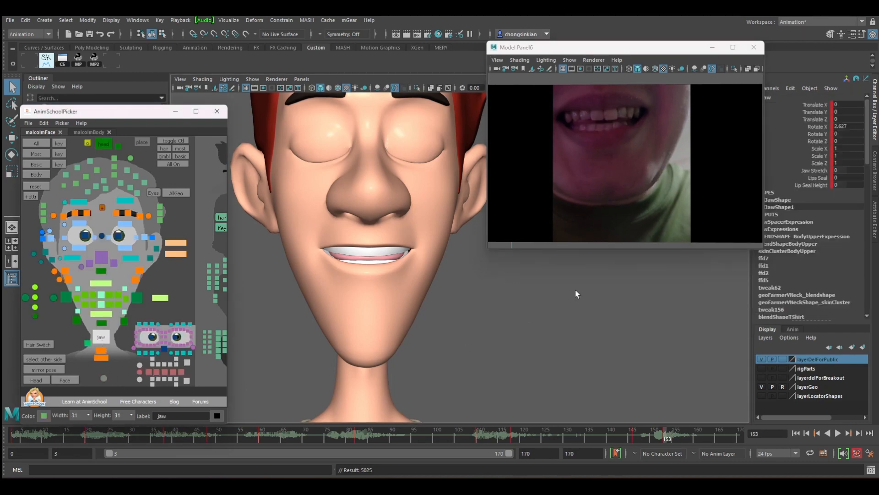
key(comma)
key(period)
key(comma)
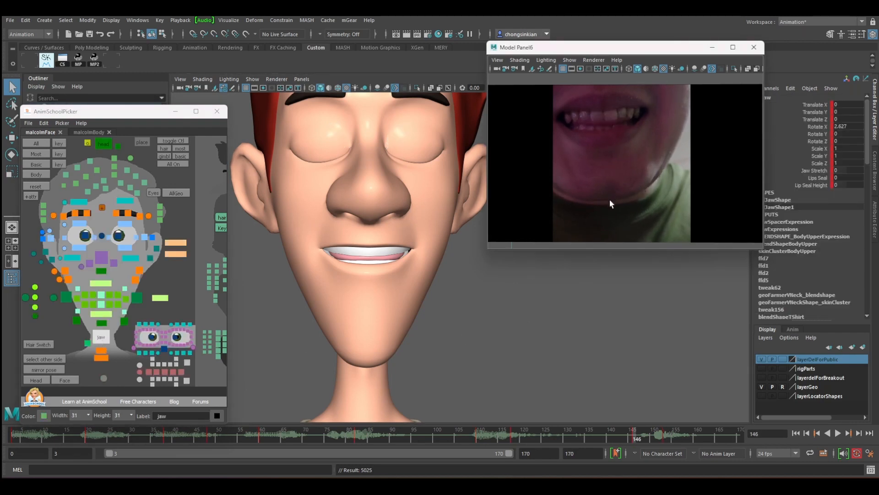
key(period)
key(comma)
key(period)
key(e)
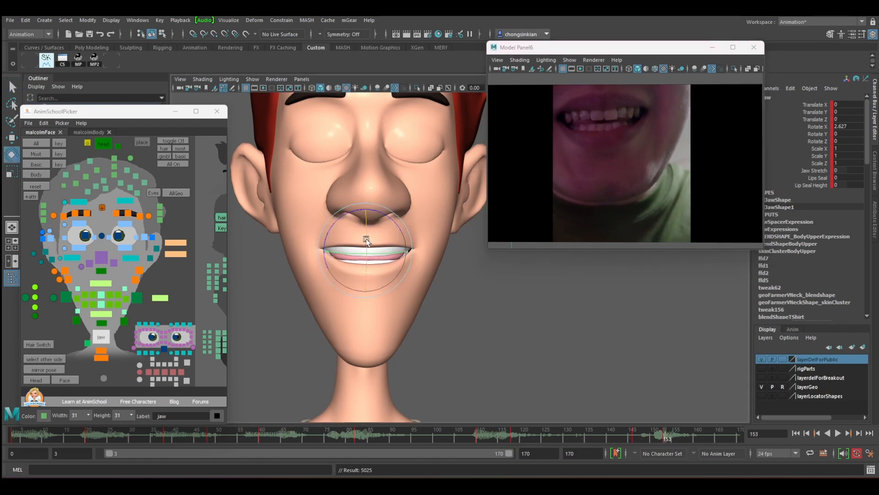
drag(367, 239, 378, 244)
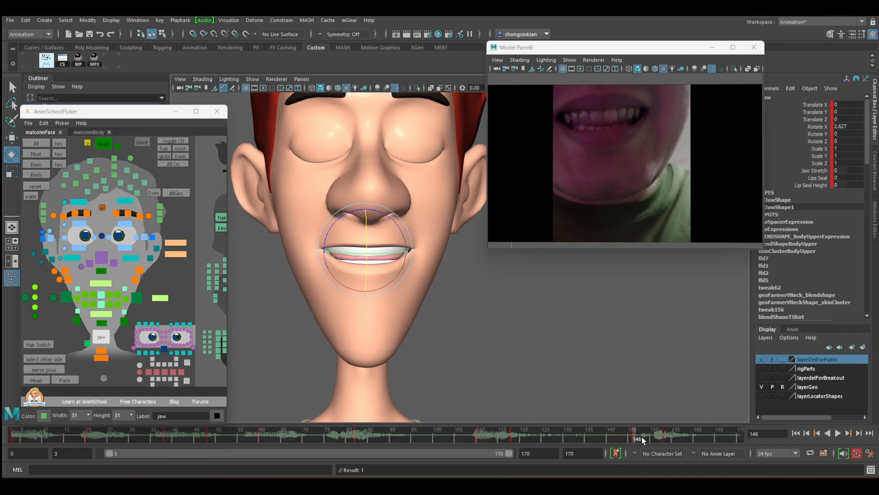
drag(642, 436, 658, 433)
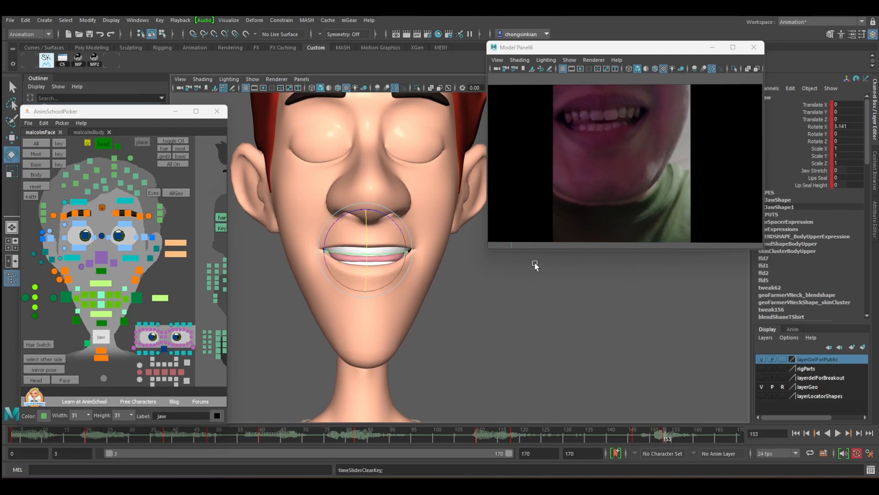
Widen both mouth corners at frame 153 to about 0.662 in Translate X and 0.181 in Translate Y, comparing with frame 146
key(.)
click(66, 297)
key(w)
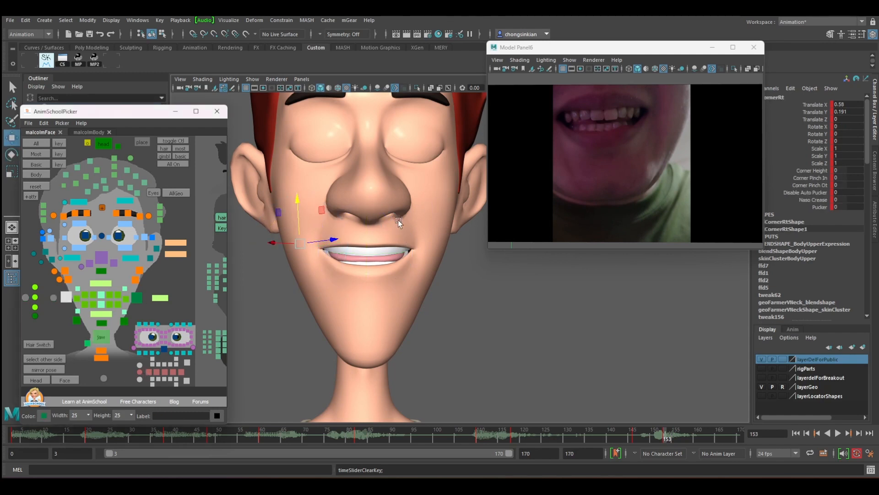
key(.)
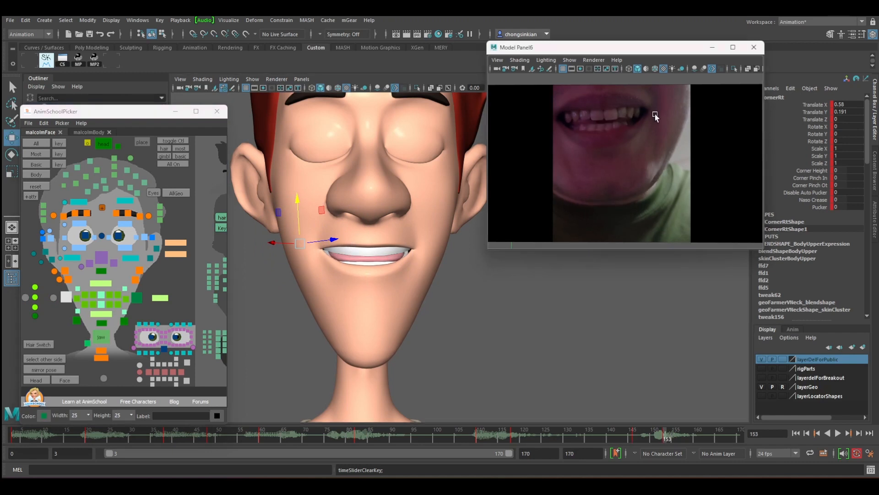
key(.)
key(.)
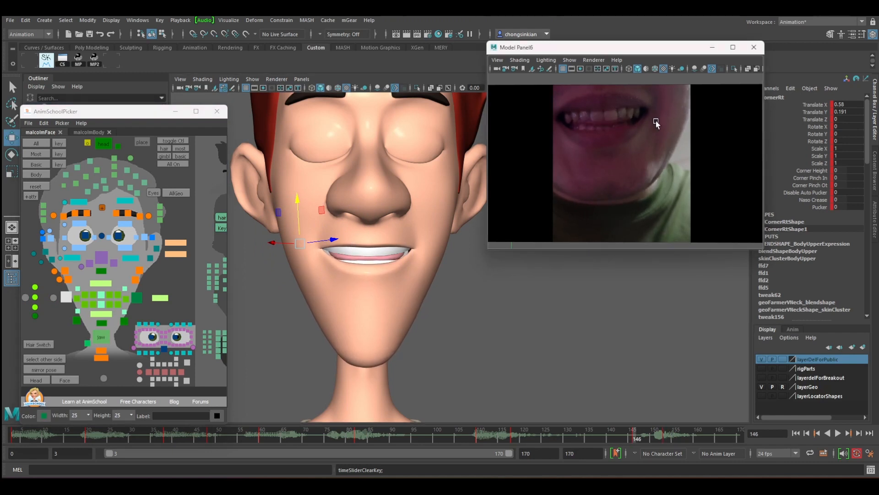
key(.)
key(.)
key(.)
click(134, 298)
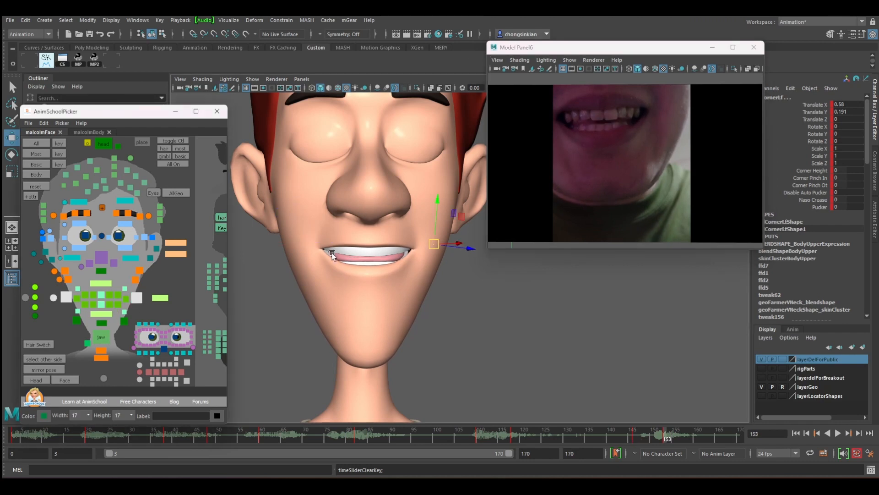
drag(438, 197, 439, 197)
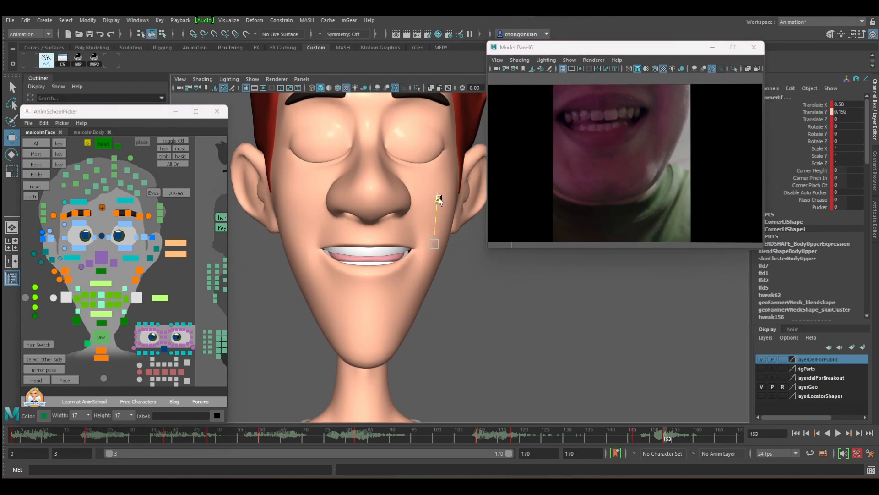
drag(451, 243, 446, 243)
key(comma)
key(period)
key(comma)
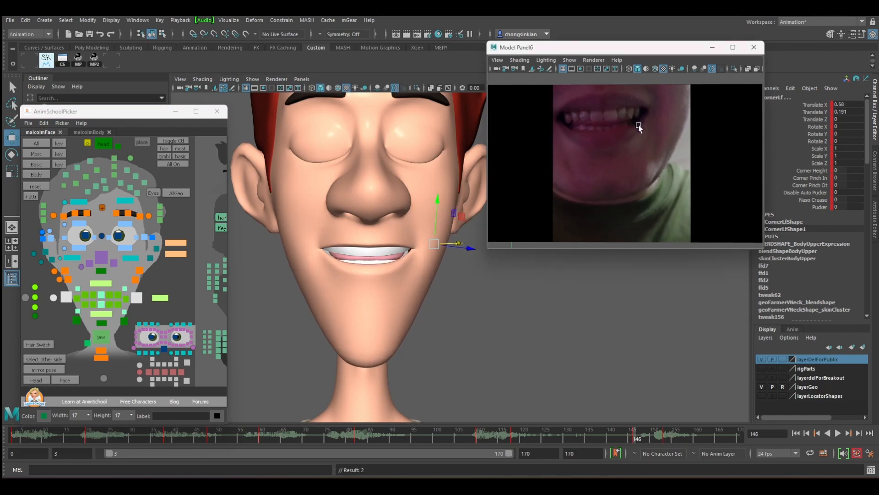
key(period)
key(comma)
key(period)
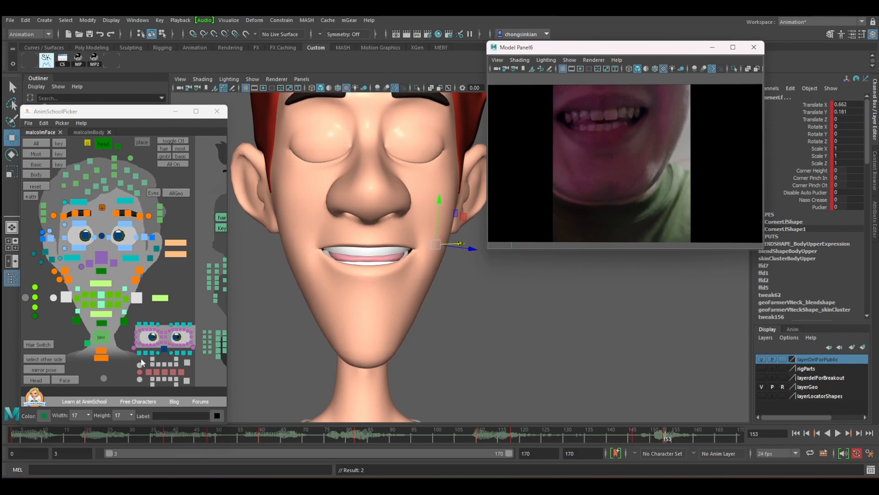
Pull the first tongue control back to about 0.01 in Translate Z and tilt it to about 7.507 in Rotate X
click(143, 370)
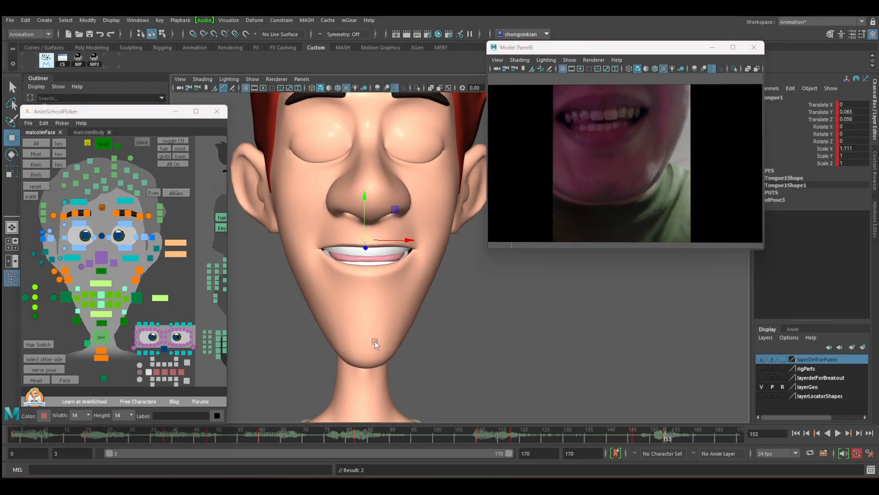
alt+drag(375, 340, 381, 302)
drag(316, 247, 302, 239)
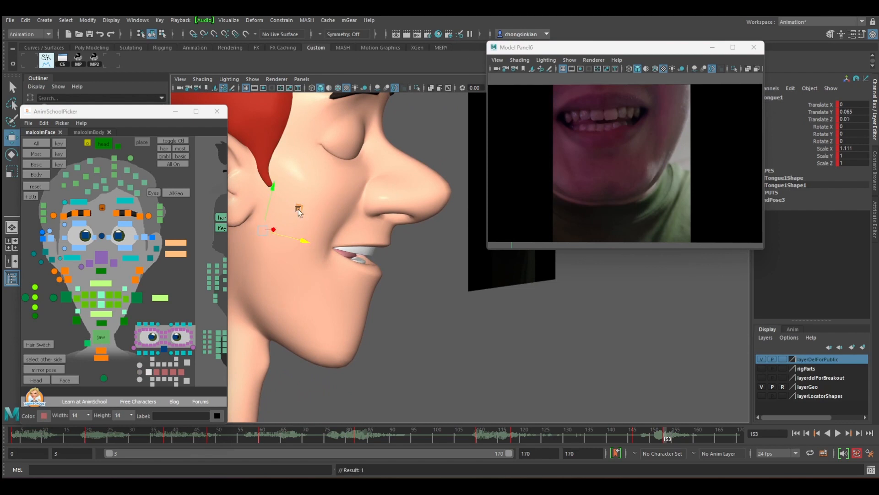
key(e)
drag(301, 209, 299, 213)
key(q)
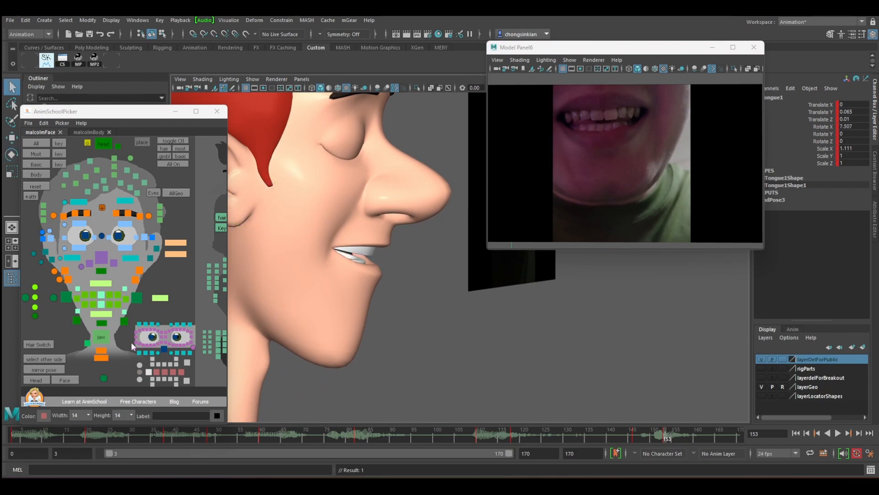
Rotate the last three tongue controls to about -6.658 and the first tongue control to about 8.881 in Rotate X
drag(161, 367, 185, 378)
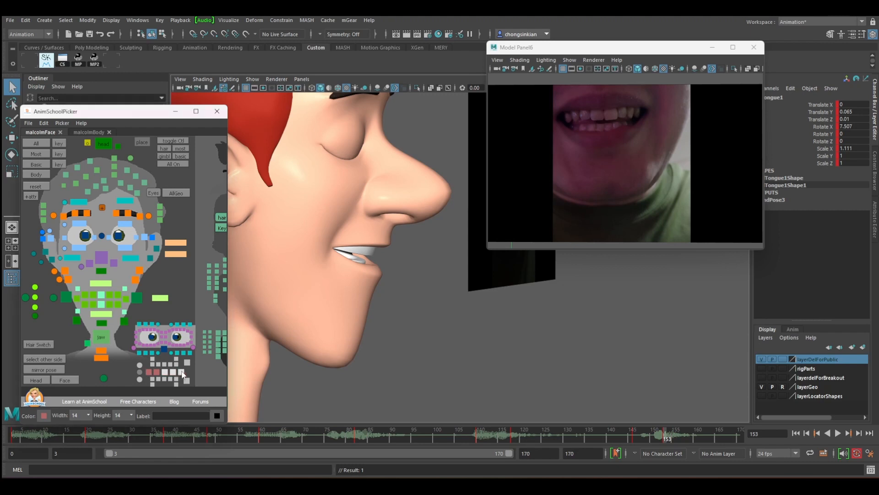
key(e)
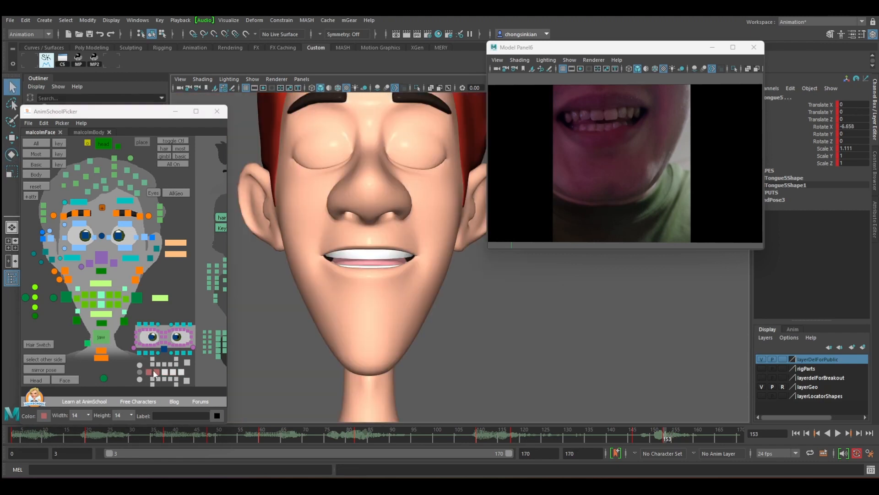
drag(154, 371, 185, 376)
key(e)
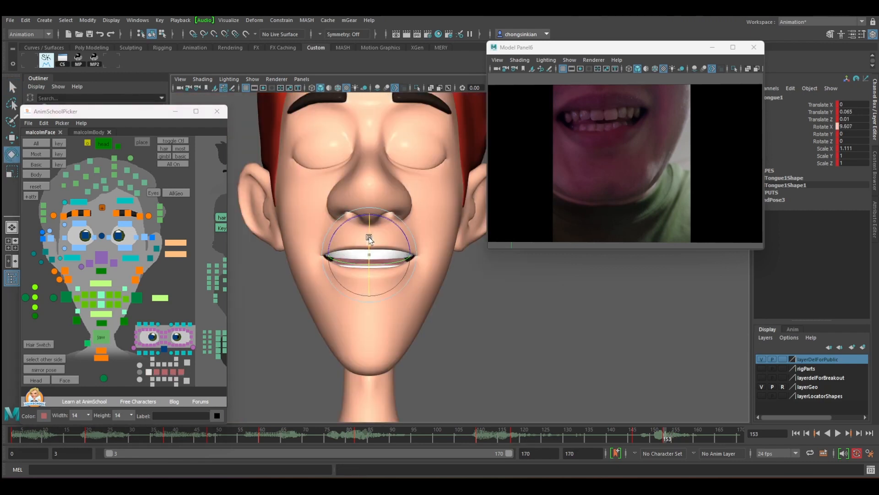
drag(369, 238, 422, 273)
key(q)
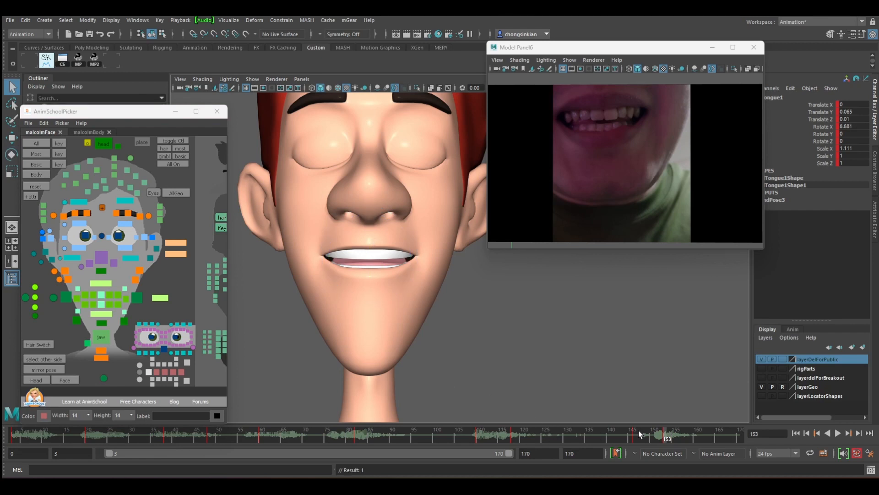
Tilt the first tongue control to about 13.691 in Rotate X and narrow it to about 0.988 in Scale X at frame 153
key(alt+v)
mouse_move(681, 426)
mouse_down()
mouse_move(655, 431)
mouse_move(674, 431)
mouse_move(663, 433)
mouse_up()
key(e)
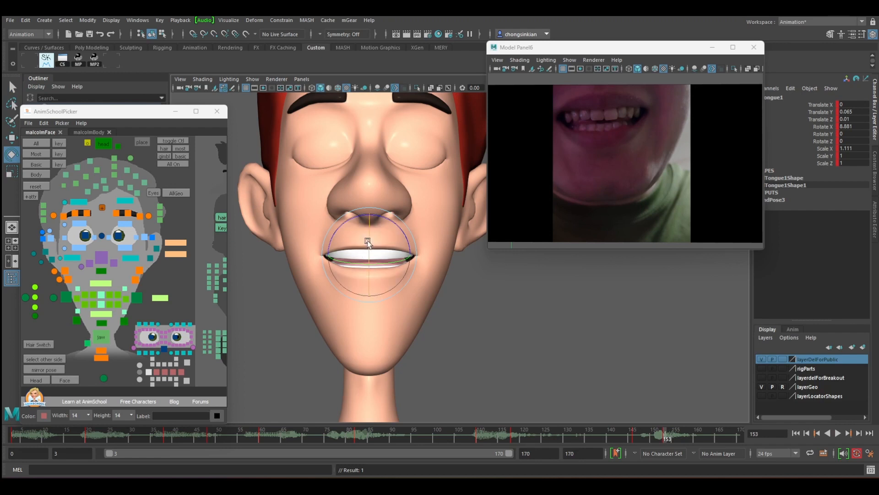
drag(369, 238, 370, 245)
key(q)
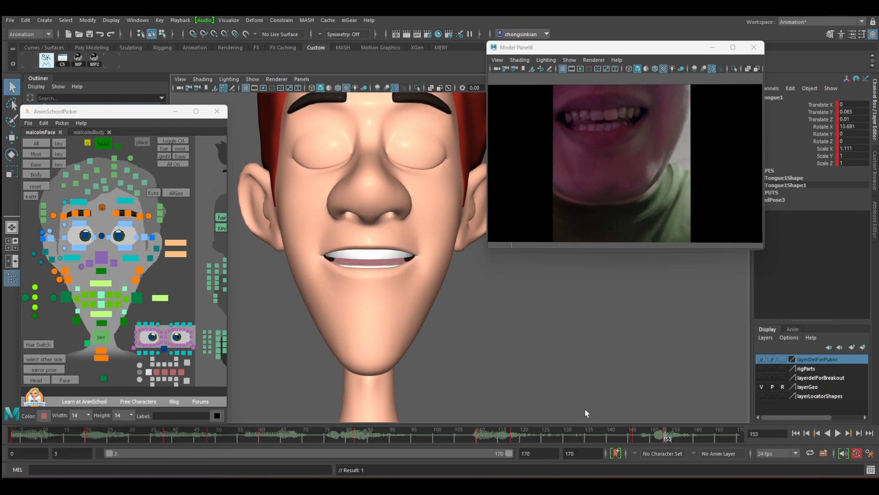
key(r)
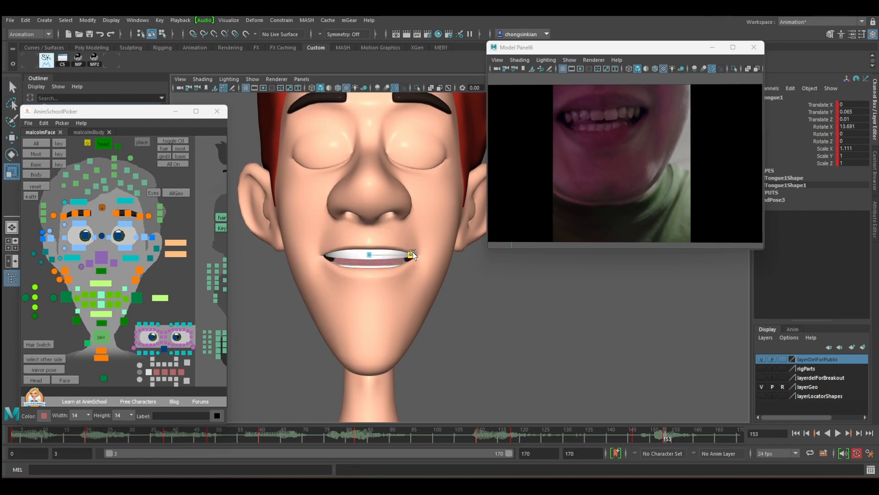
drag(410, 254, 404, 254)
key(q)
Play back and scrub the lip-sync, stepping through the key frames to compare the mouth shapes with the video reference
mouse_move(636, 432)
mouse_down()
mouse_move(664, 433)
mouse_move(622, 434)
mouse_move(641, 432)
mouse_up()
key(alt+v)
drag(654, 435, 483, 430)
key(alt+v)
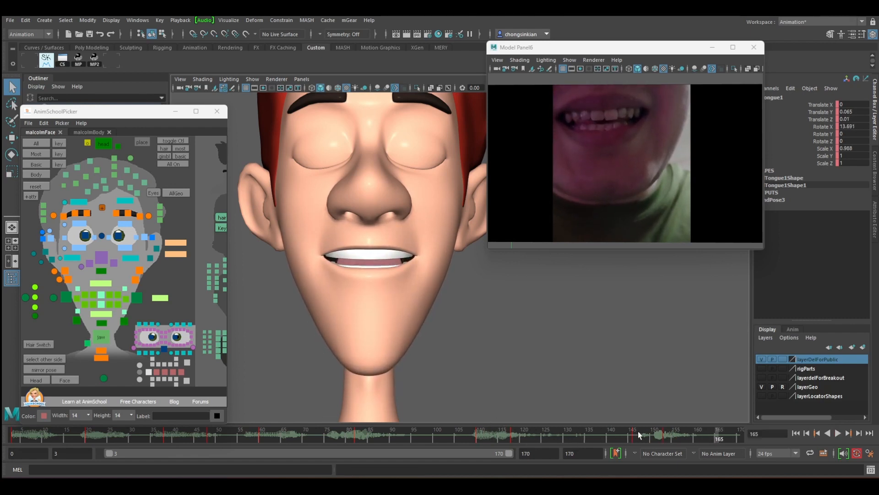
drag(638, 432, 634, 436)
key(alt+v)
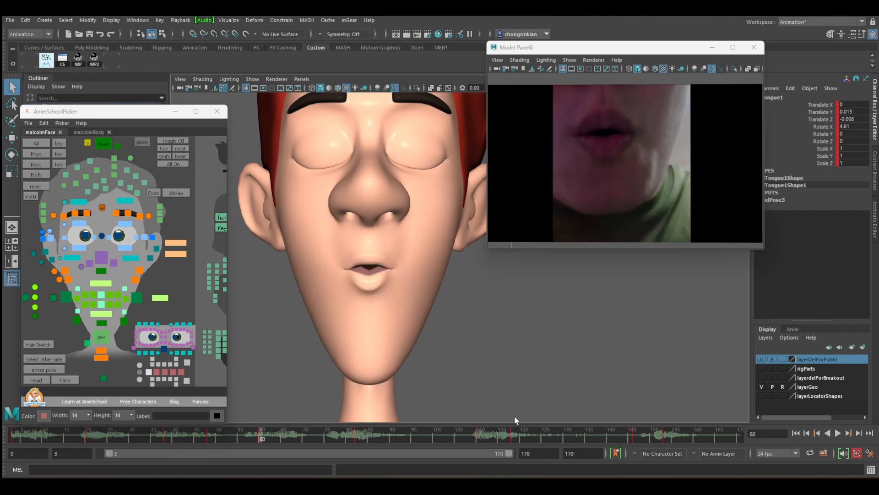
key(comma)
key(comma)
key(comma)
key(period)
key(period)
key(period)
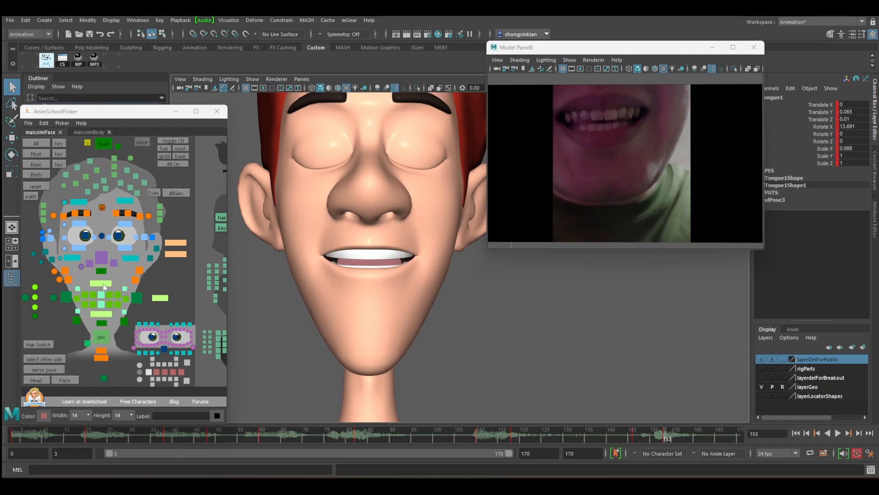
Lower the middle upper-lip control at frame 153 to about 0.001 in Translate Y
click(105, 287)
key(w)
drag(368, 194, 369, 201)
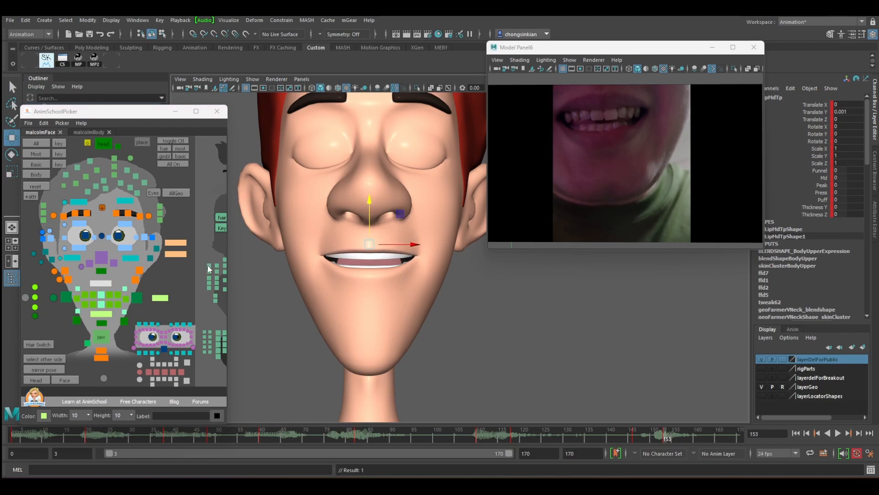
Close the jaw slightly at frame 153 to about 1.652 in Rotate X
click(101, 337)
key(e)
drag(359, 257, 369, 241)
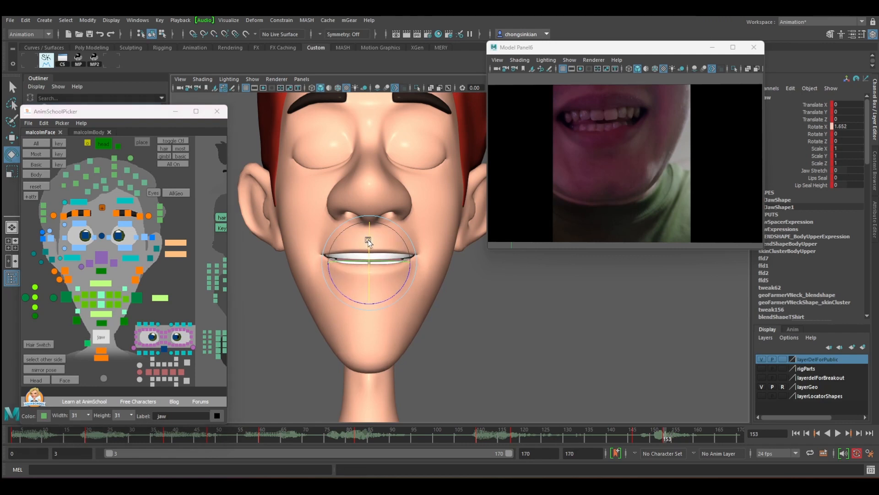
key(q)
Widen and lower both mouth corners at frame 153 to about 0.75 in Translate X and 0.146 in Translate Y
click(137, 296)
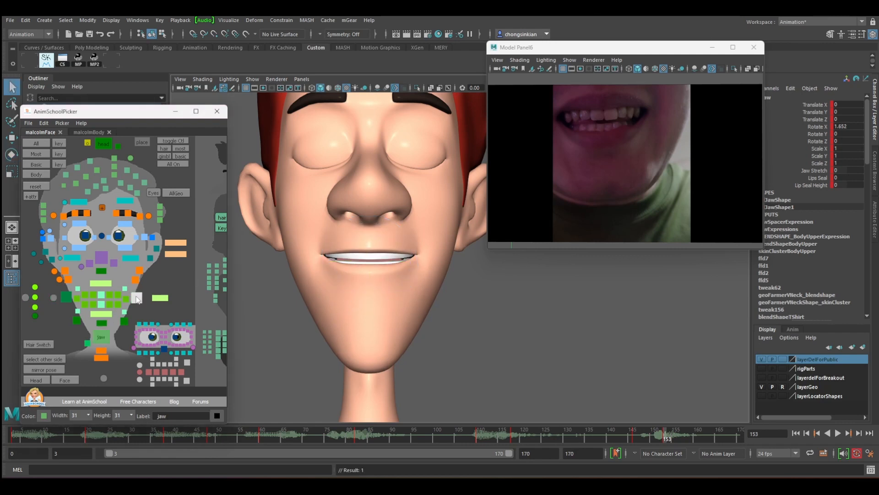
shift+click(66, 297)
key(w)
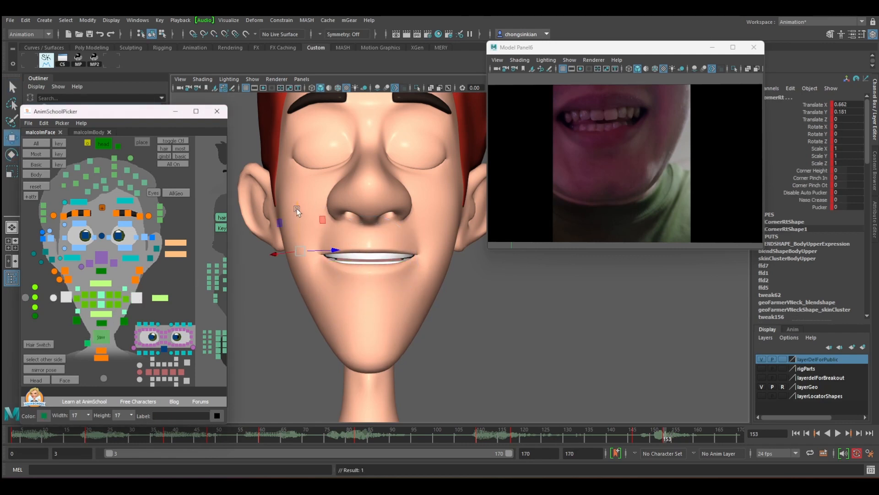
drag(297, 209, 297, 210)
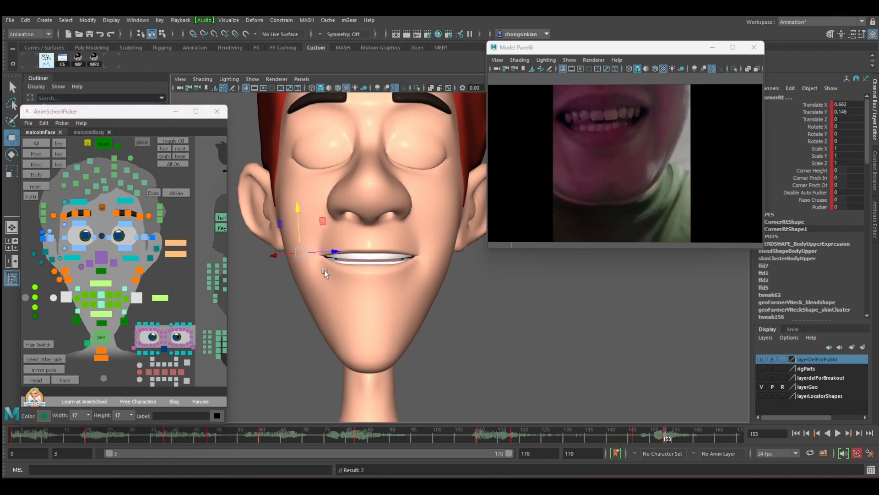
drag(289, 254, 280, 252)
key(q)
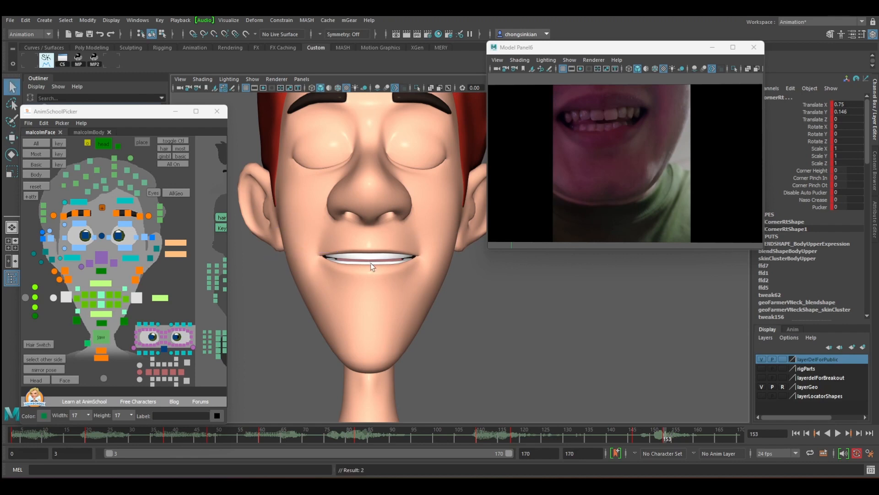
Flip repeatedly between key frames 146 and 153 to compare the two mouth shapes with the video reference
key(comma)
key(period)
key(comma)
key(period)
key(comma)
key(period)
key(comma)
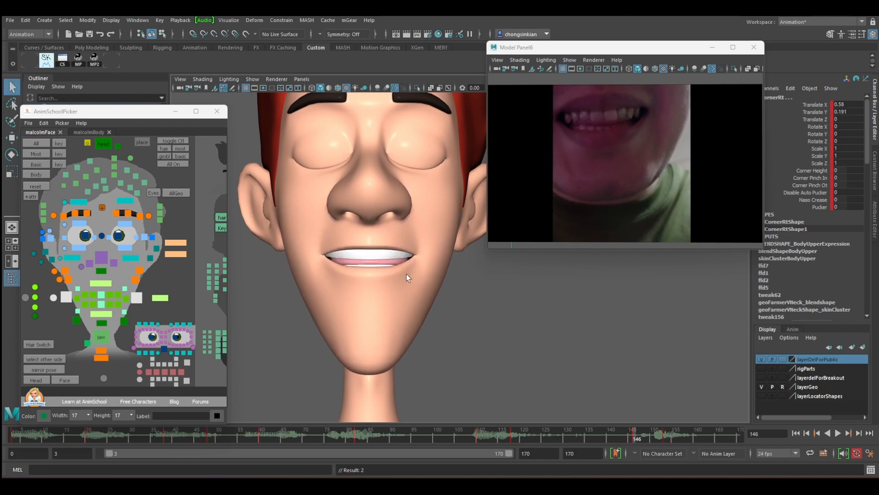
key(period)
key(comma)
key(period)
key(comma)
key(period)
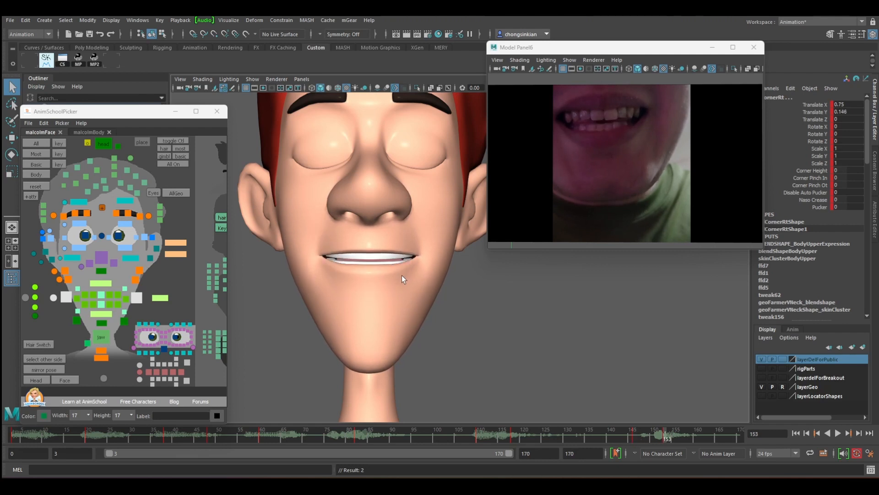
key(comma)
key(period)
key(comma)
key(period)
key(comma)
key(period)
key(comma)
key(period)
Select all face controls and scrub the opening frames from frame 3 to examine the mouth movement against the reference
drag(346, 437, 15, 440)
click(36, 144)
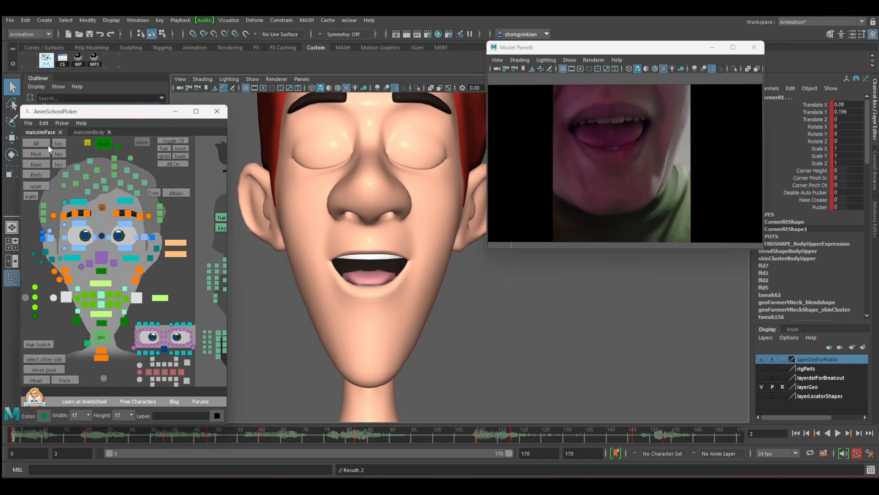
drag(39, 428, 13, 432)
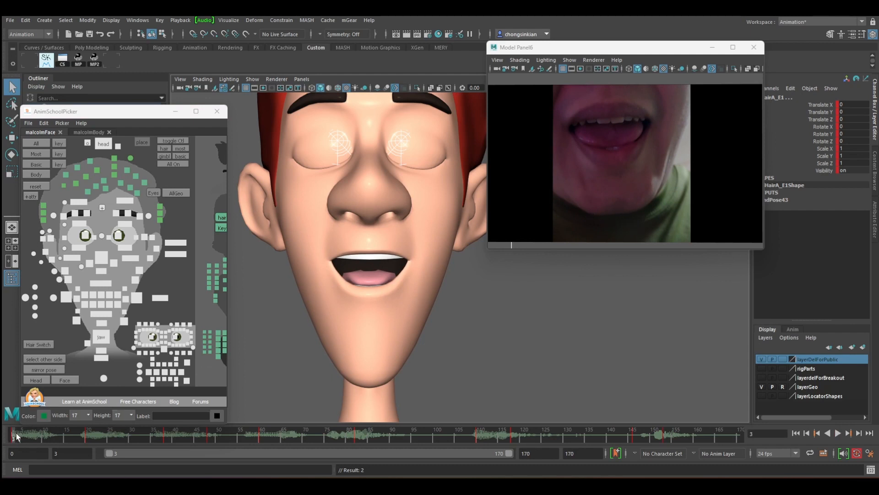
drag(16, 433, 55, 433)
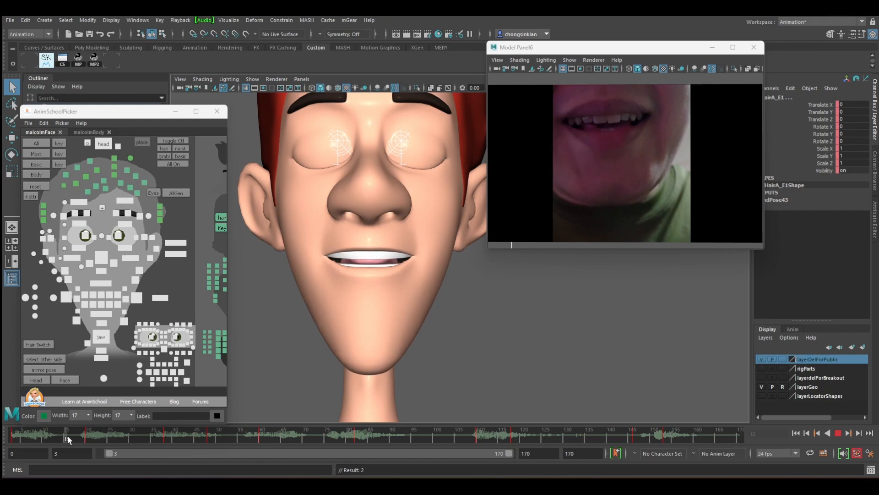
drag(59, 436, 40, 435)
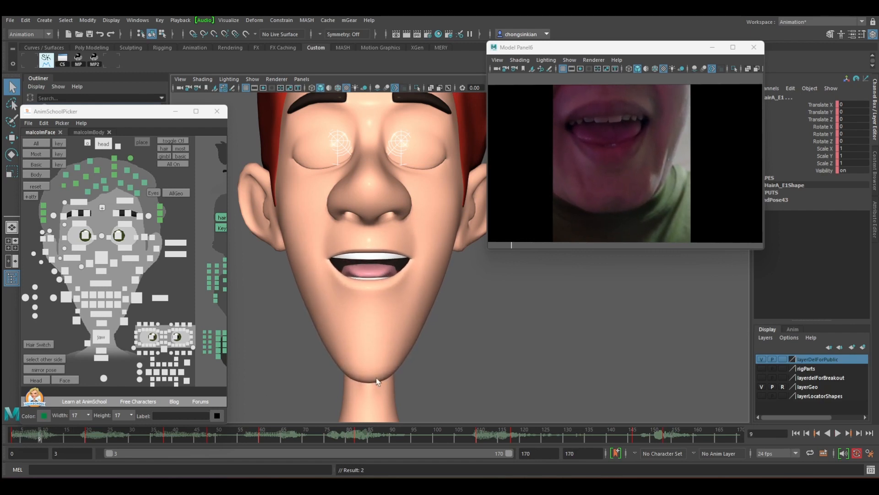
drag(93, 431, 16, 436)
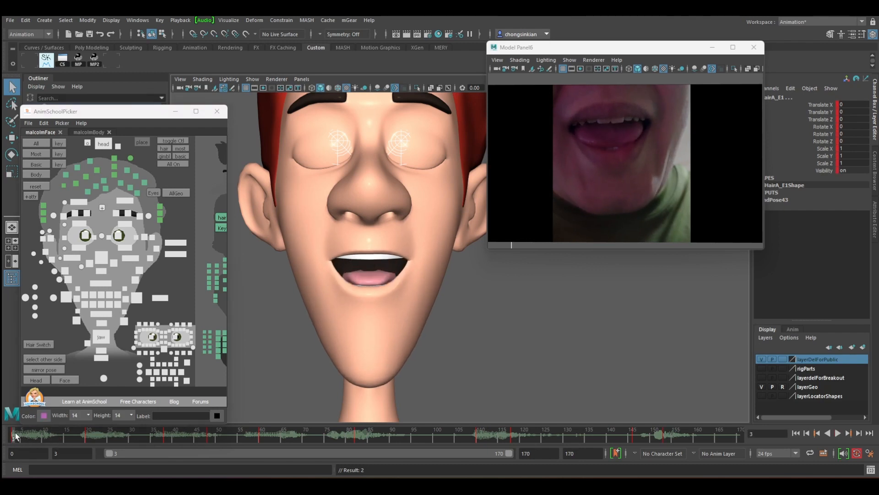
Shorten the playback range to end at frame 68 and key the frame 3 pose on all face controls at frame 12
drag(512, 455, 262, 453)
click(20, 434)
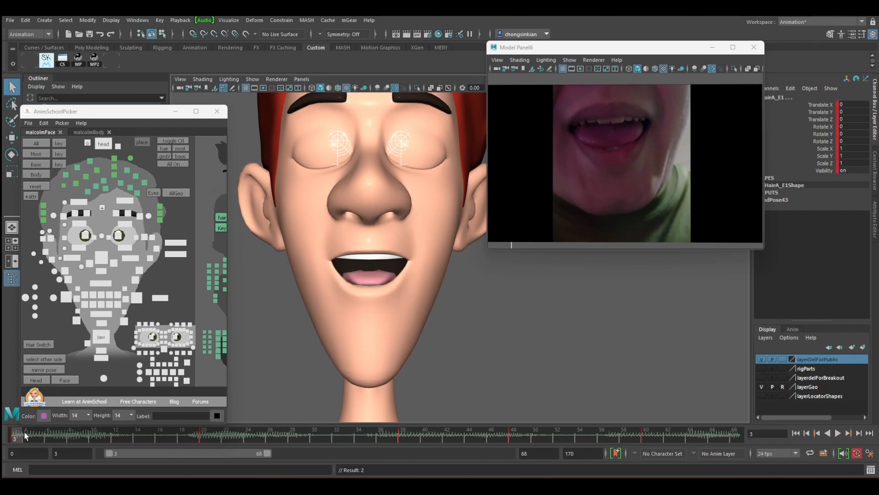
drag(47, 433, 114, 436)
key(s)
drag(17, 434, 118, 430)
key(comma)
key(period)
key(comma)
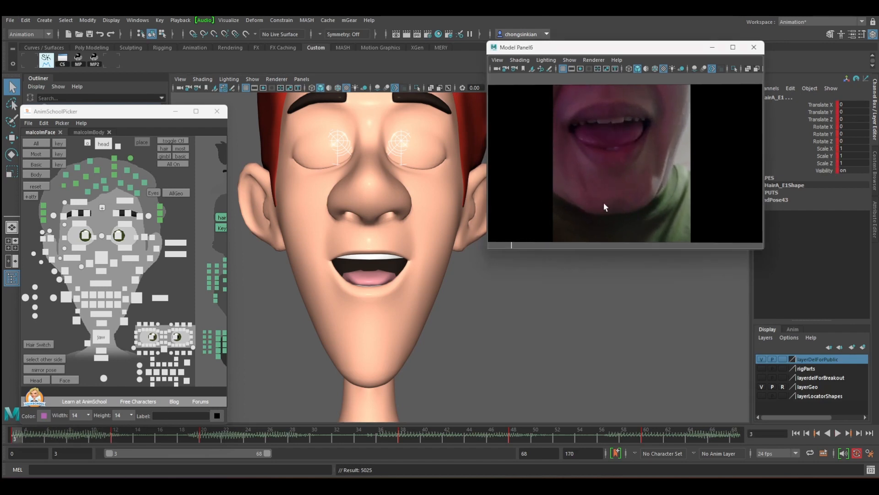
key(period)
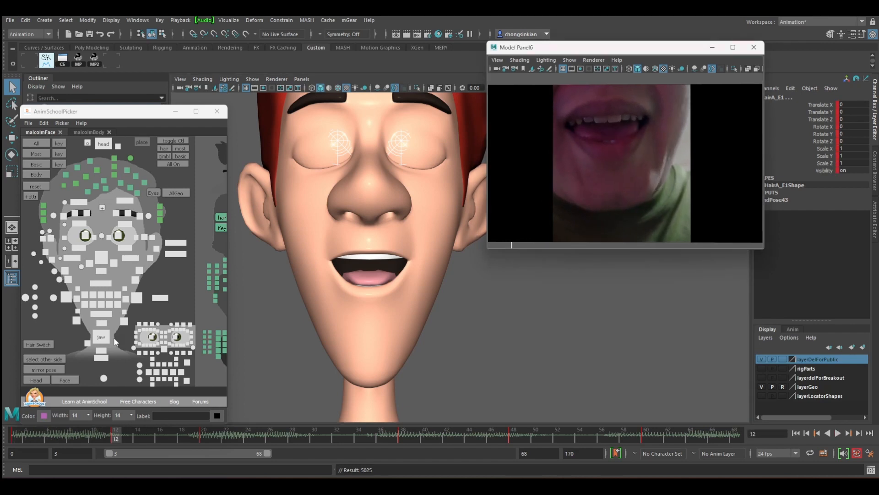
Close the jaw slightly at frame 12 to about 7.992 in Rotate X, checking it against frame 3
click(101, 337)
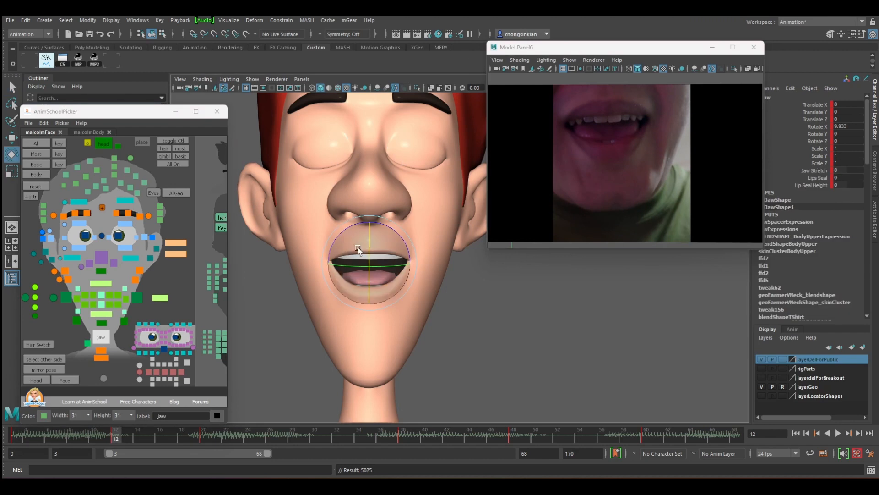
key(e)
key(comma)
key(period)
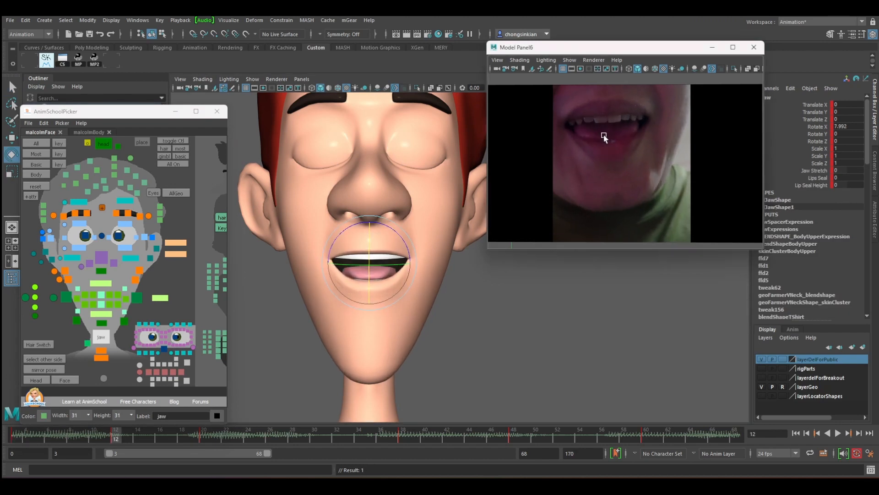
key(comma)
key(period)
Move the first tongue control at frame 12 to about 0.003 in Translate Y and 0.047 in Translate Z
click(148, 373)
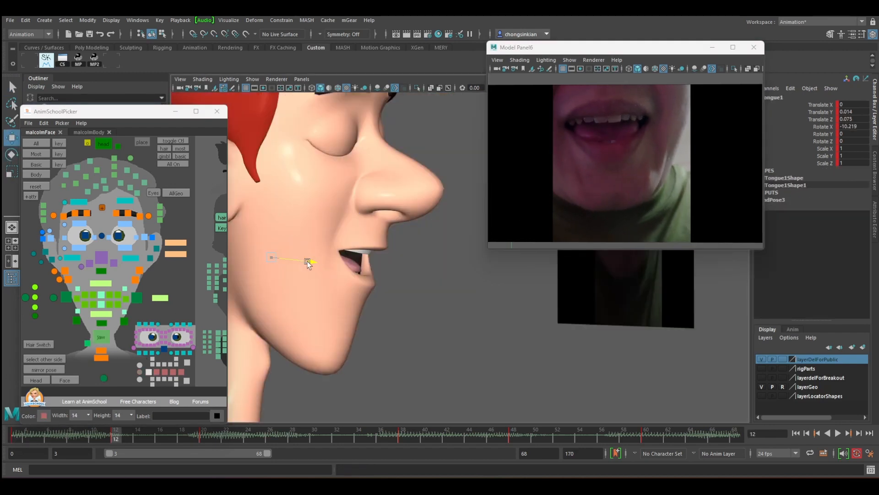
drag(308, 261, 267, 350)
key(comma)
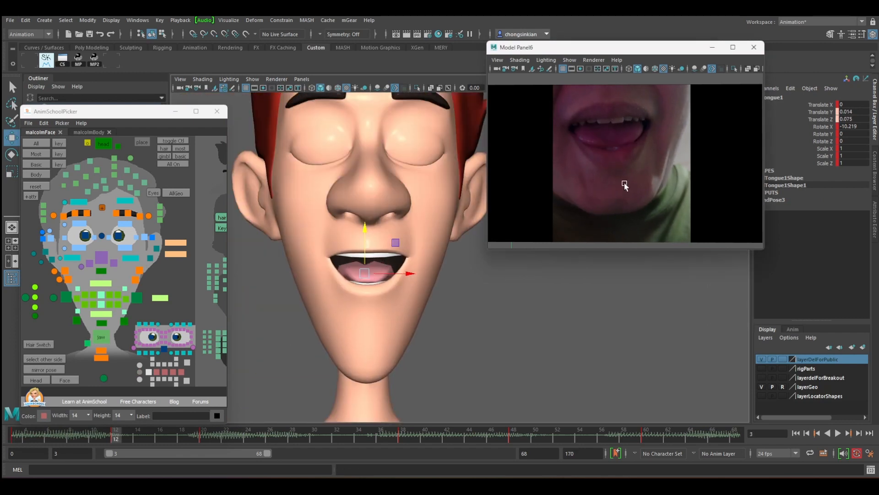
key(period)
key(comma)
key(period)
key(comma)
key(period)
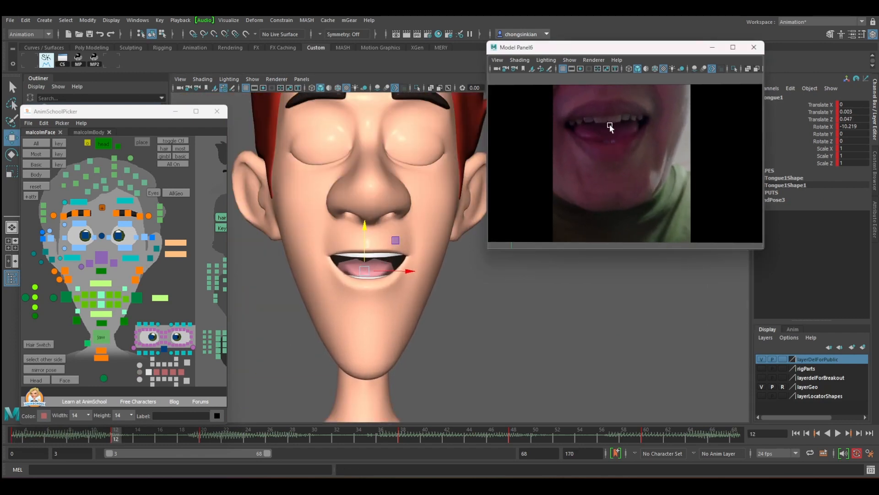
key(comma)
key(period)
Widen and raise both mouth corners at frame 12 to about 0.228 in Translate X and 0.242 in Translate Y
click(68, 297)
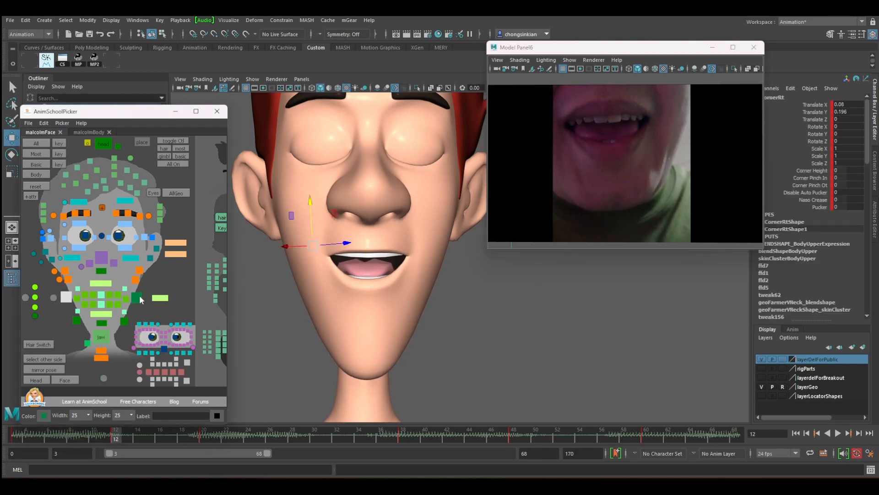
shift+click(137, 298)
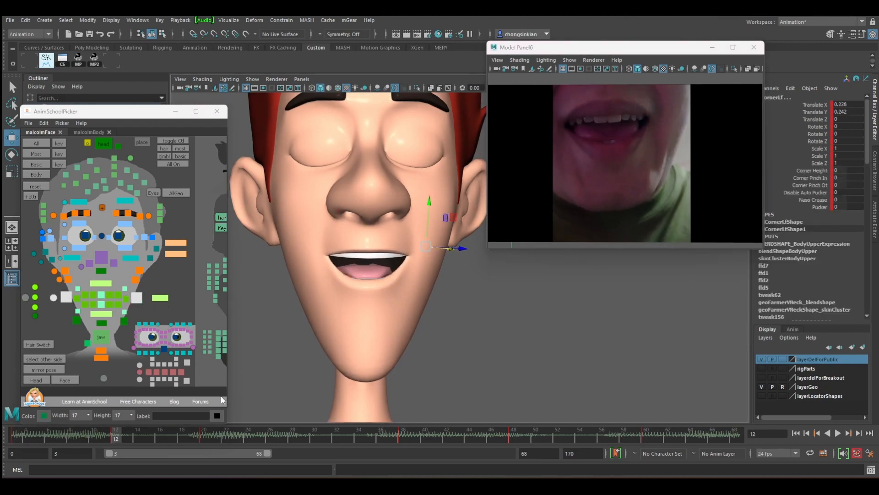
drag(117, 437, 229, 430)
click(170, 433)
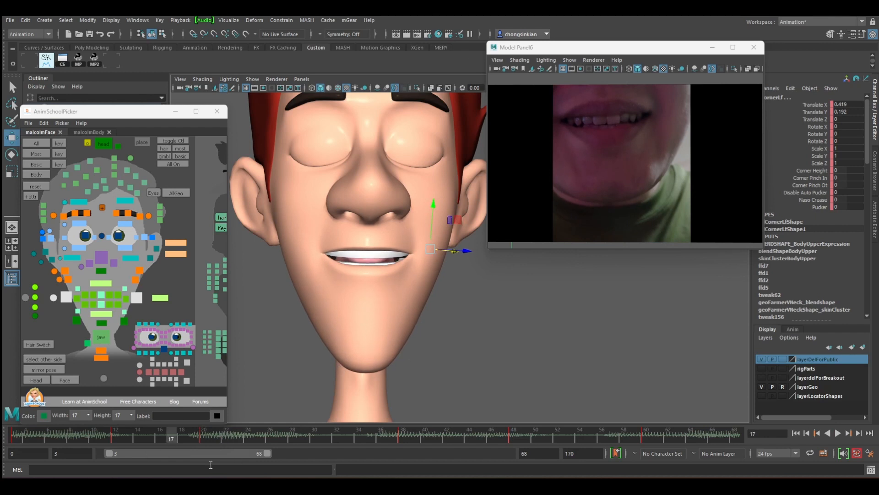
Shift the key of all face controls from frame 20 to frame 17 and scrub the following frames
drag(174, 435, 204, 436)
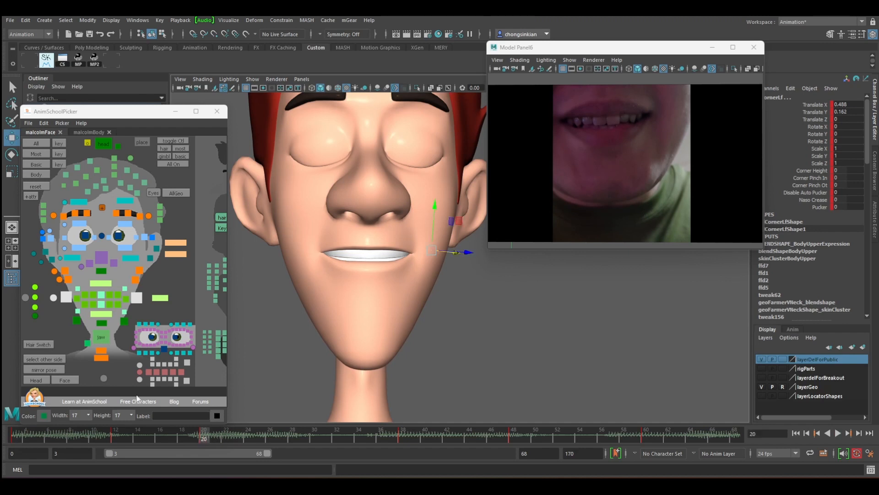
click(44, 142)
shift+click(203, 434)
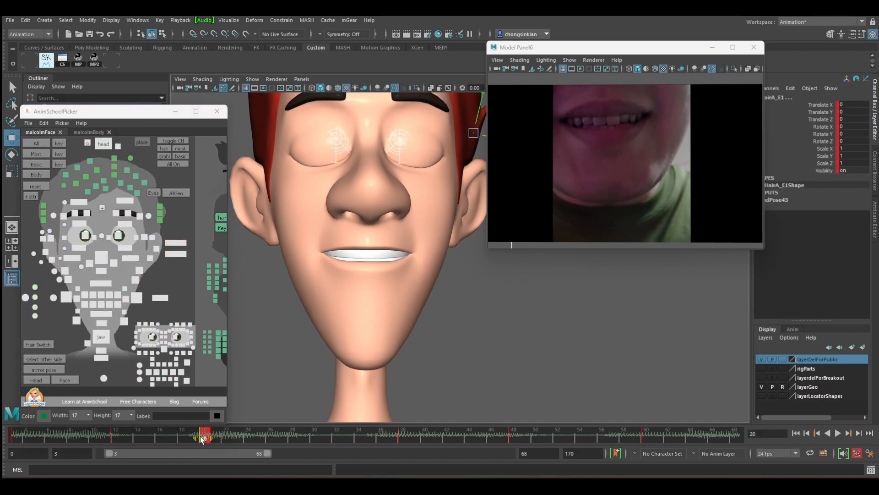
drag(201, 440, 174, 431)
drag(173, 437, 314, 433)
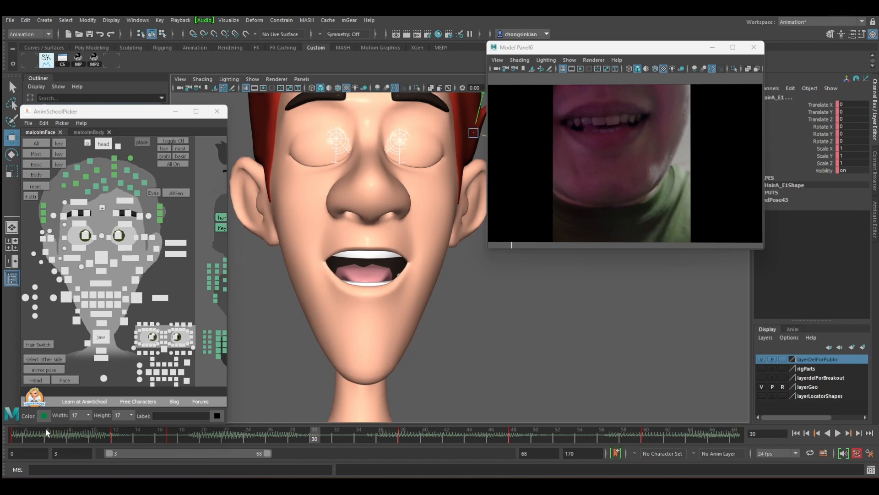
Copy the frame 17 pose of all face controls to a new key at frame 30
click(176, 436)
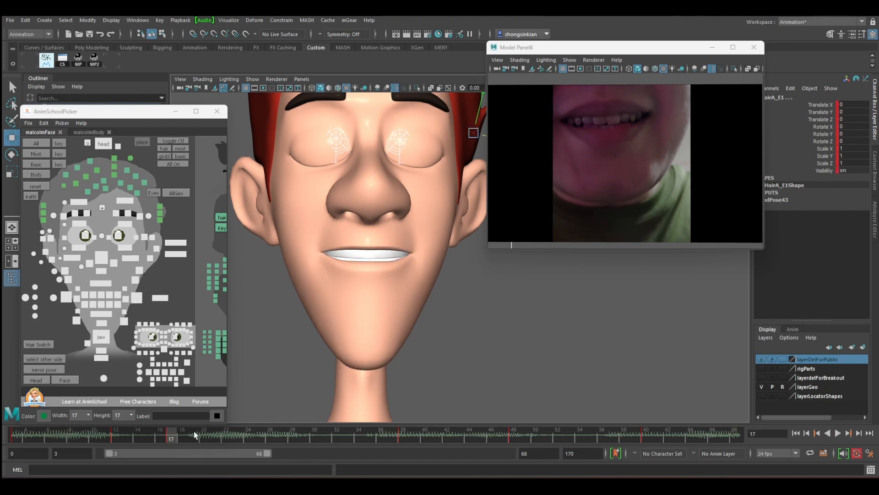
drag(197, 433, 314, 433)
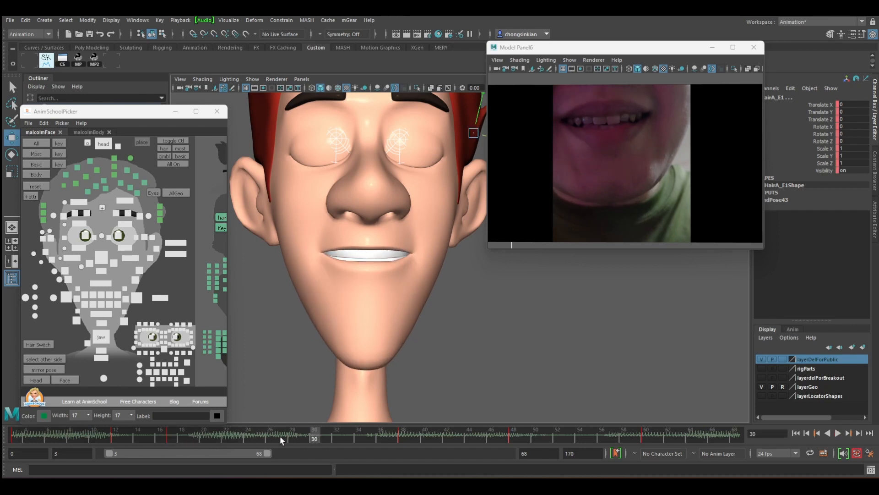
key(s)
drag(178, 437, 317, 438)
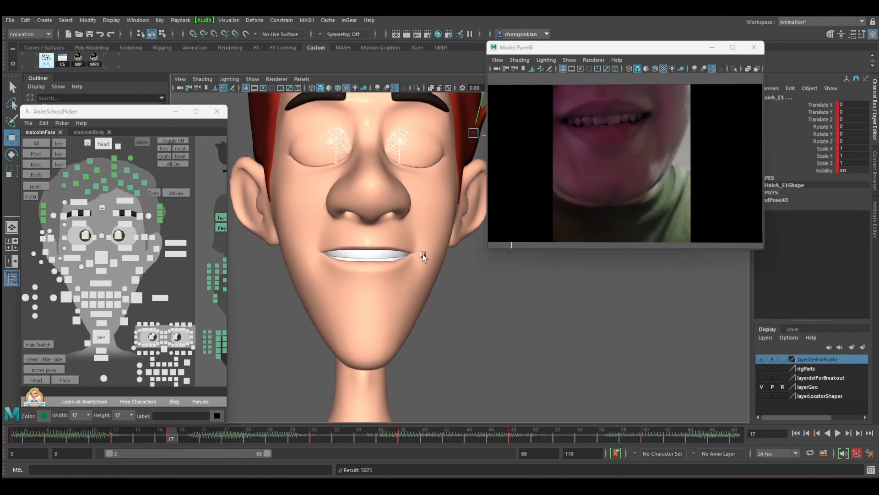
Open the jaw slightly at frame 30 to about 1.557 in Rotate X and play back the result
click(102, 337)
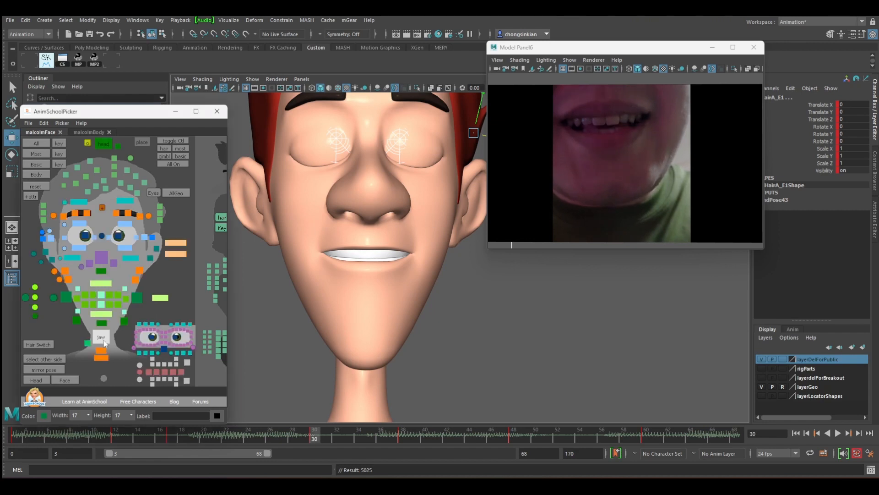
key(e)
drag(367, 235, 367, 237)
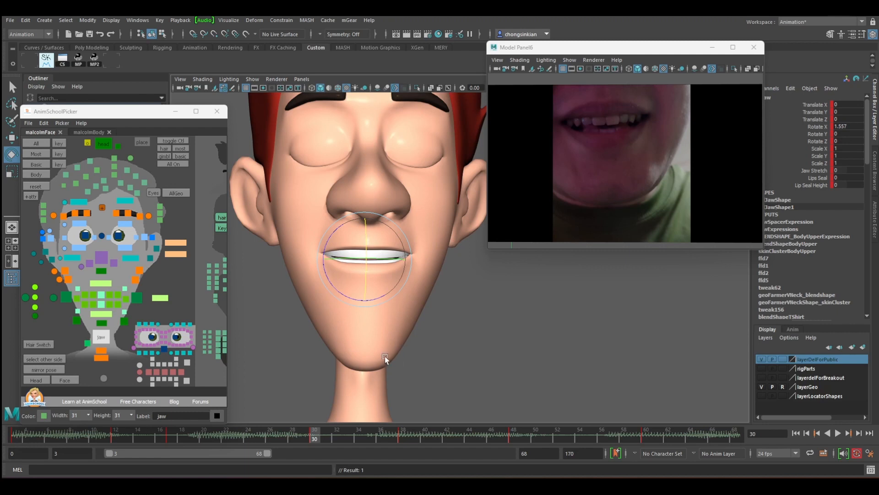
key(alt+v)
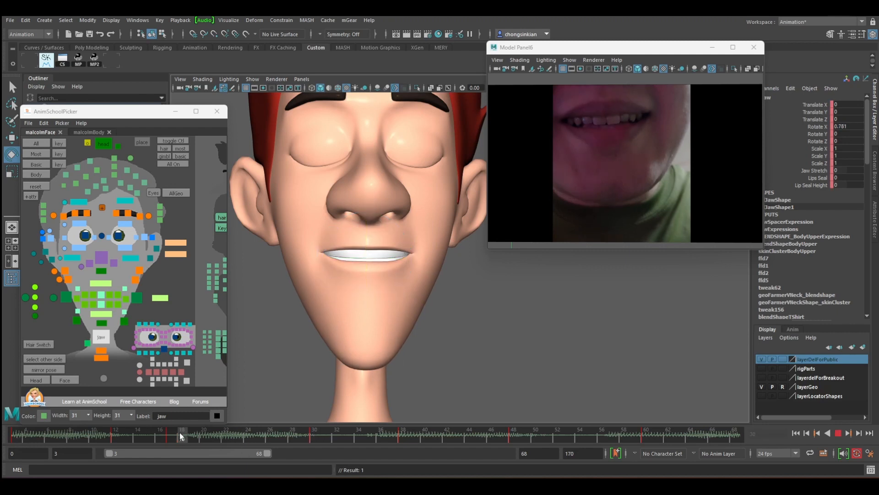
click(187, 435)
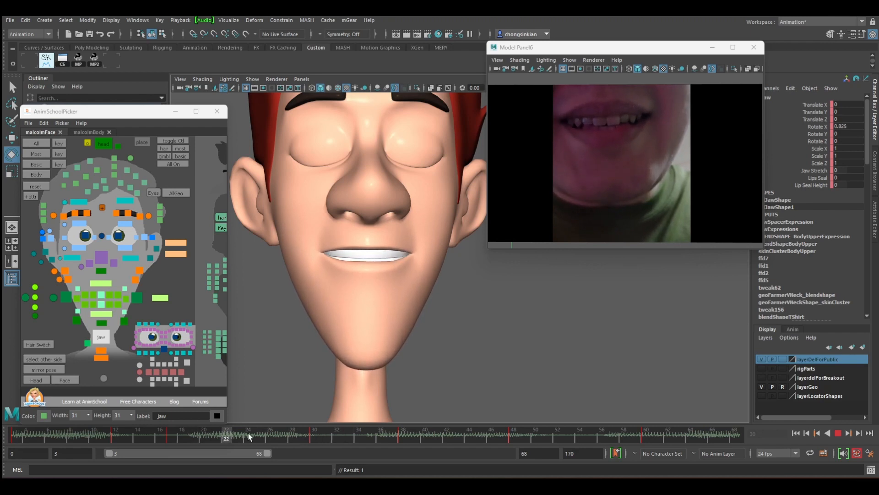
key(alt+v)
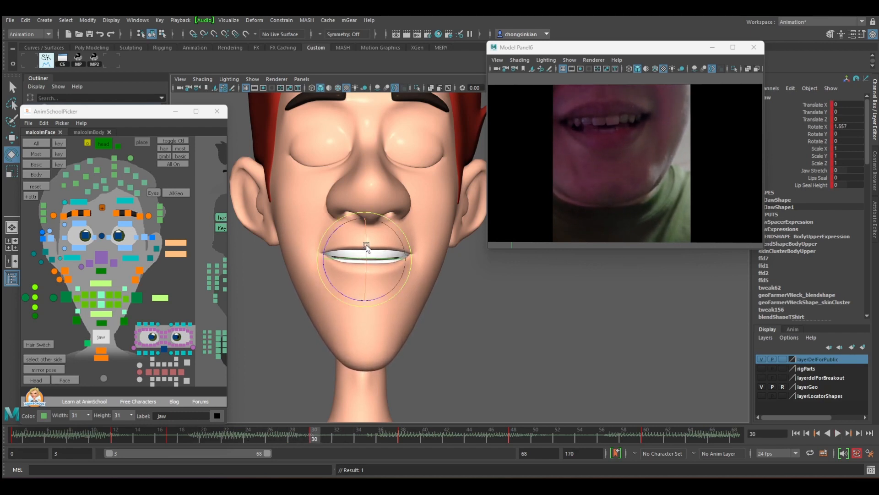
Narrow both mouth corners at frame 30, bringing the left corner to about 0.413 in Translate X
click(66, 298)
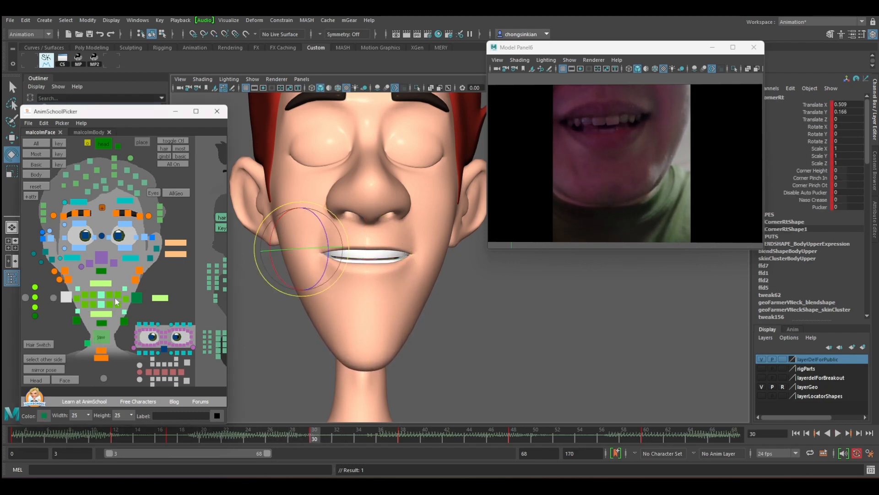
shift+click(136, 298)
key(w)
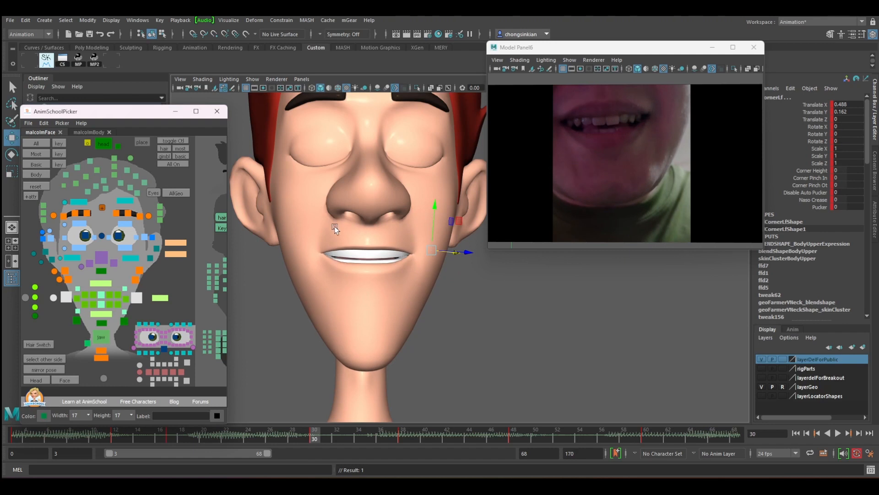
middle_drag(459, 262, 392, 270)
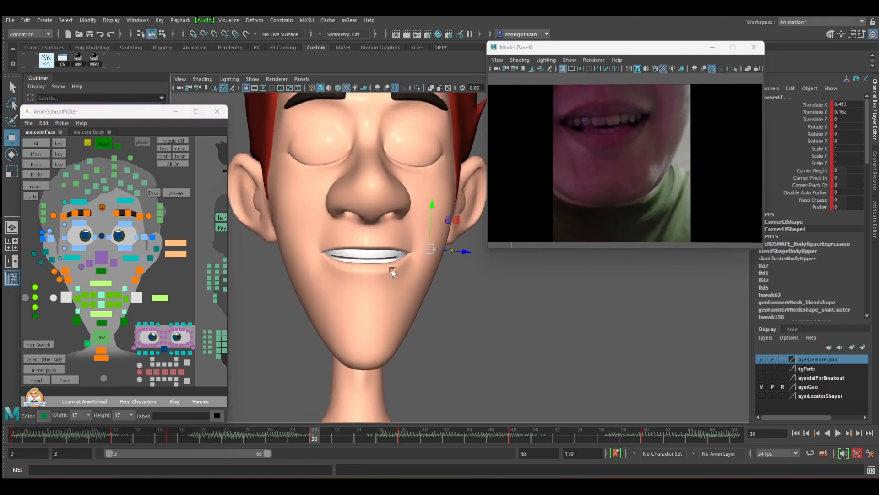
Open the jaw a little more at frame 30 to about 2.312 in Rotate X
click(101, 336)
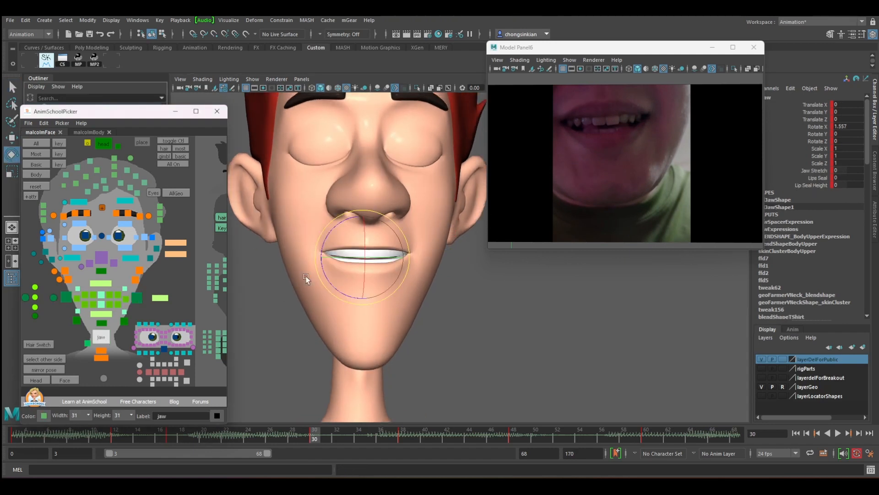
key(e)
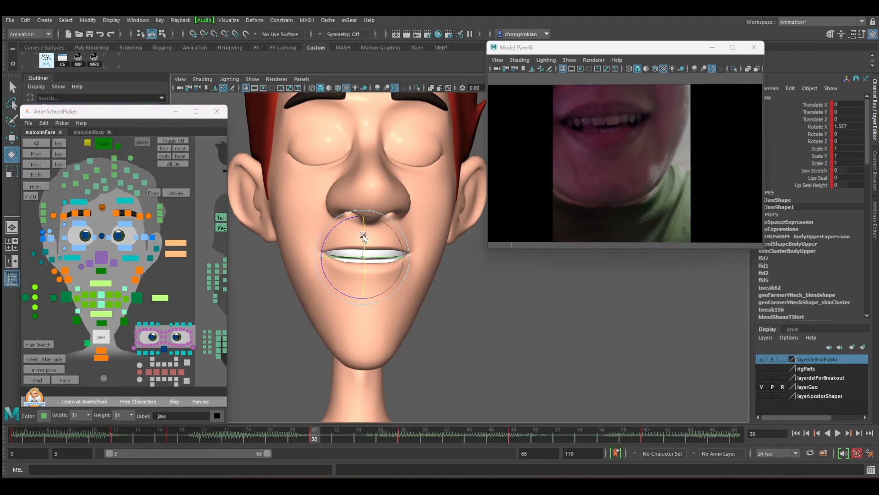
drag(363, 237, 363, 245)
key(q)
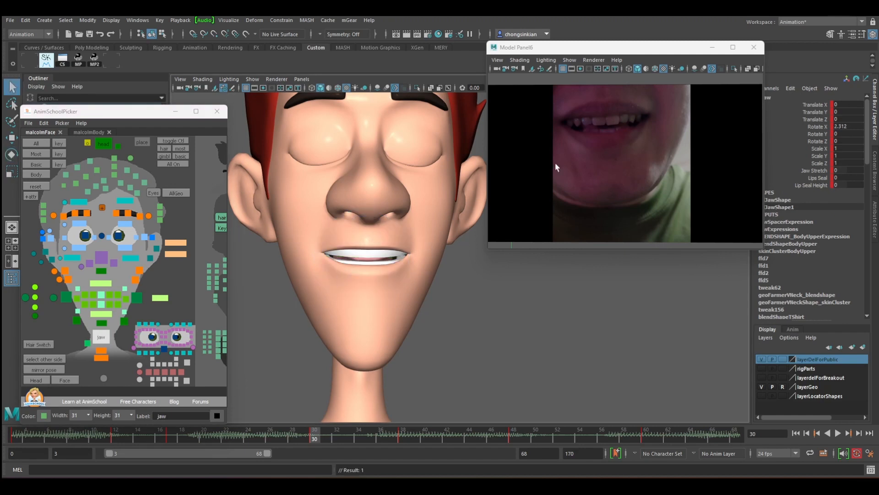
Position the first tongue control at frame 30 at about 0.014 in Translate Y and 0.075 in Translate Z
key(w)
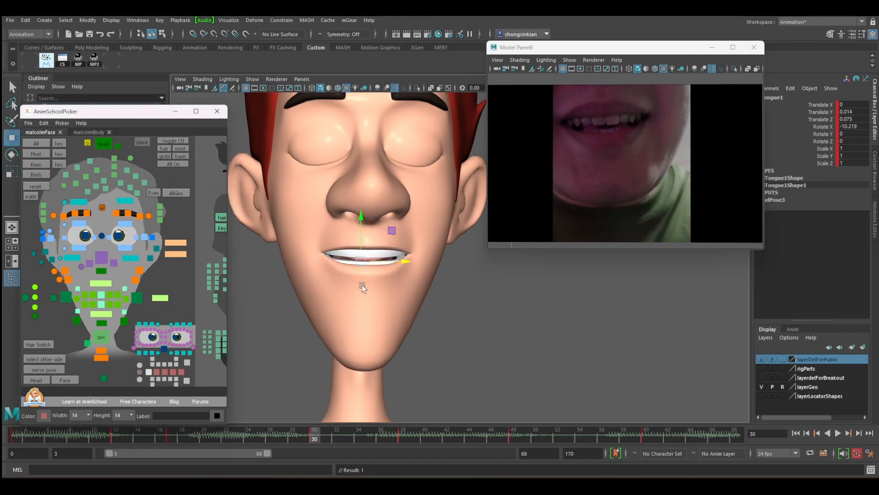
mouse_move(362, 285)
alt+mouse_down()
mouse_move(386, 298)
mouse_move(360, 300)
alt+mouse_up()
key(q)
Play back and scrub the lip-sync against the reference up to frame 65, and examine the mouth shape at frame 43
drag(169, 435, 150, 436)
key(alt+v)
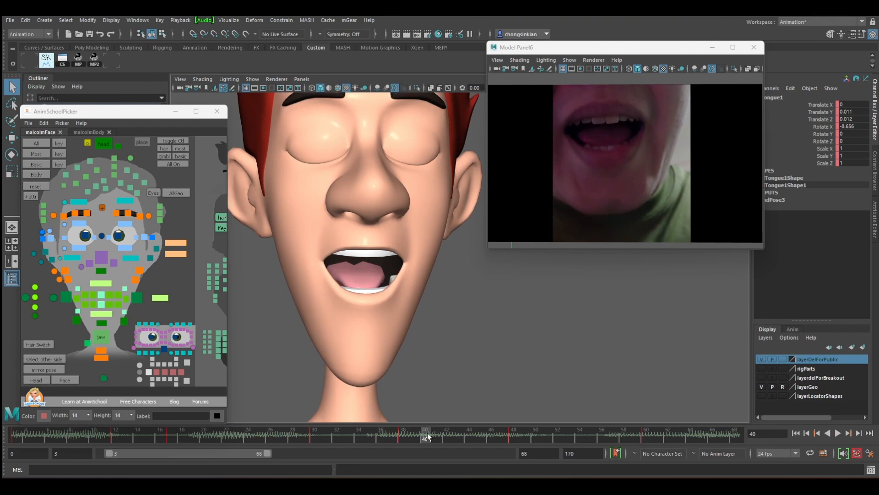
drag(37, 438, 701, 431)
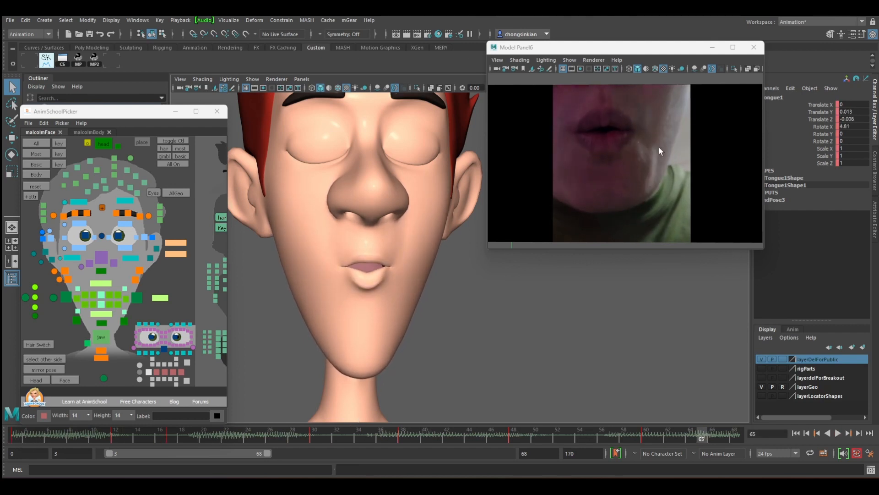
click(456, 433)
key(alt+v)
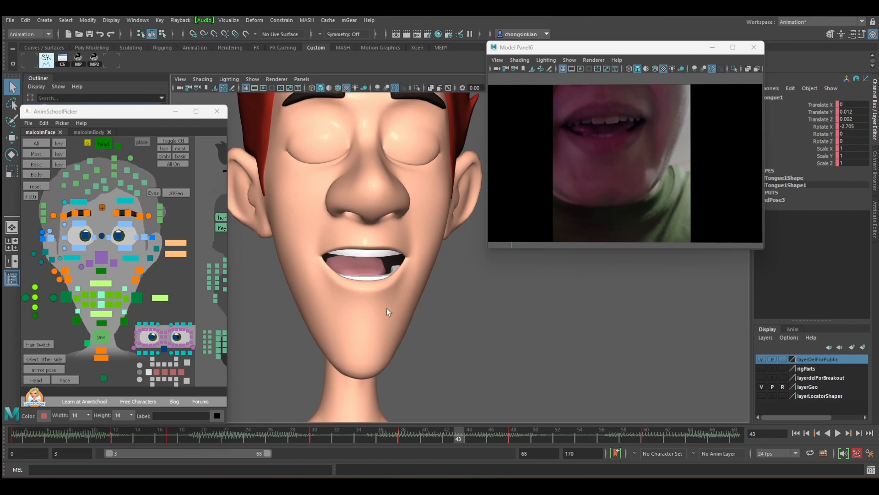
alt+drag(387, 309, 342, 338)
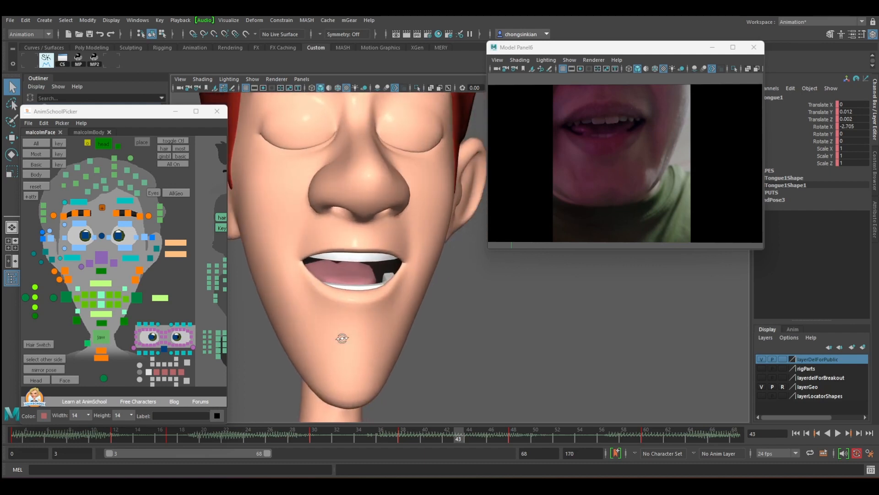
alt+right_drag(403, 320, 374, 314)
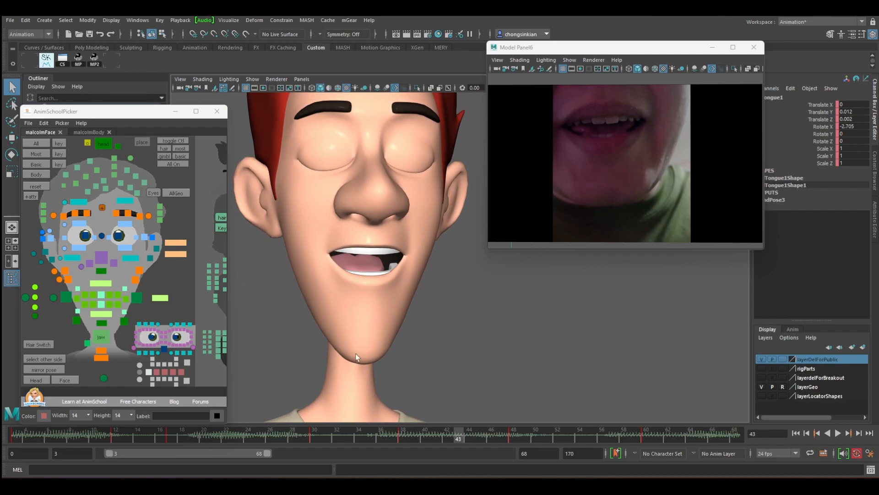